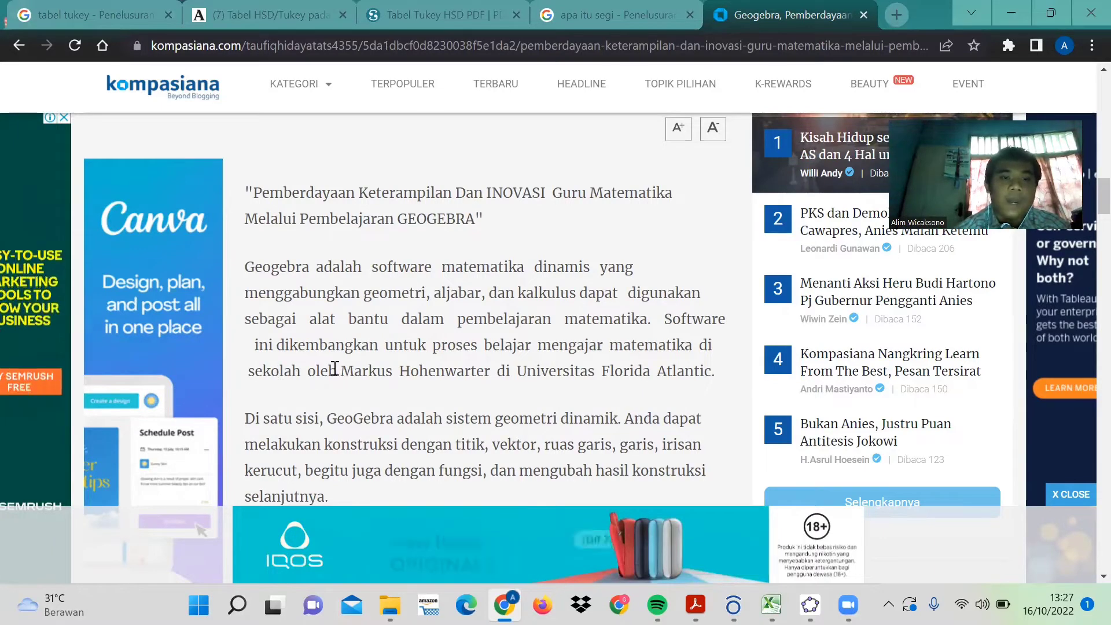
Step: Examine the article's sentence about who developed GeoGebra and at which university
drag(339, 373, 711, 372)
click(529, 378)
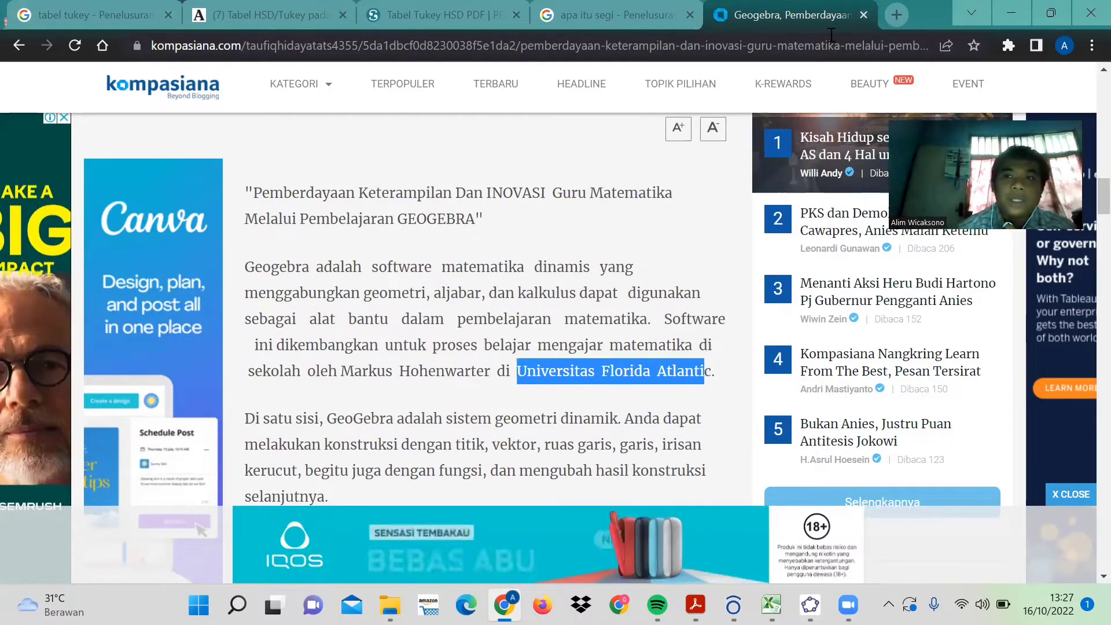
Step: Search the web for "geogebra" in a new browser tab and open the official geogebra.org site
key(ctrl+t)
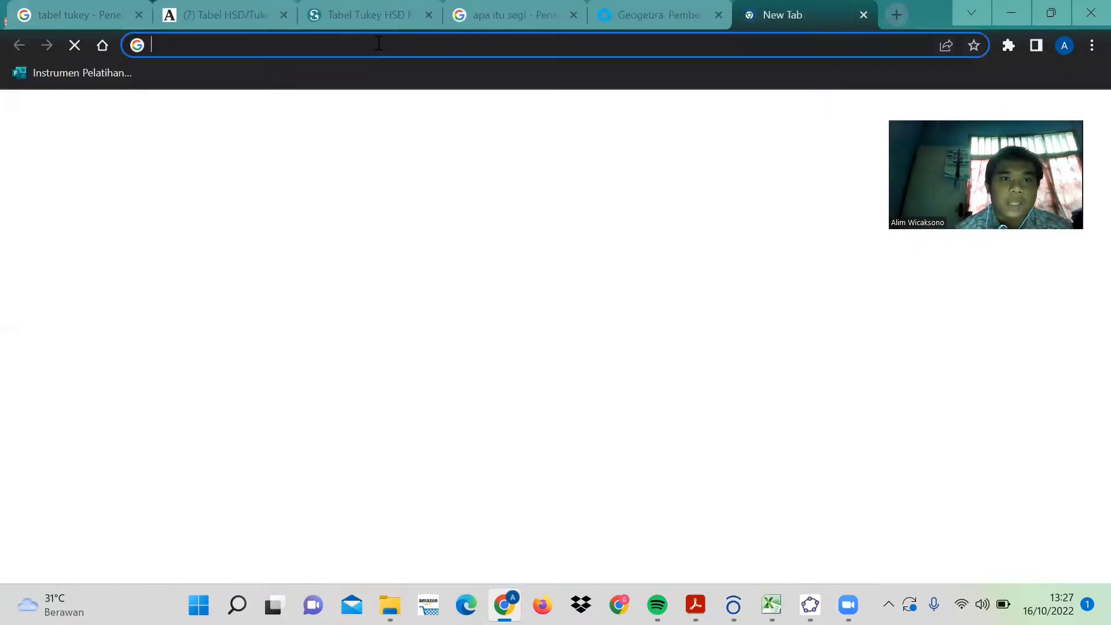
click(379, 43)
text(g)
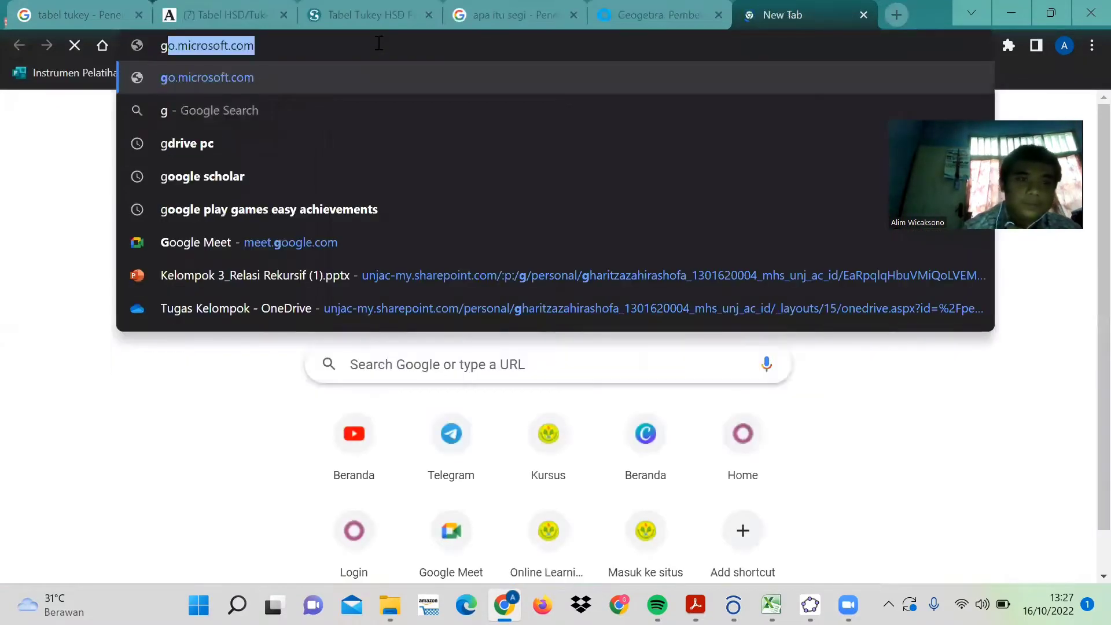
text(e)
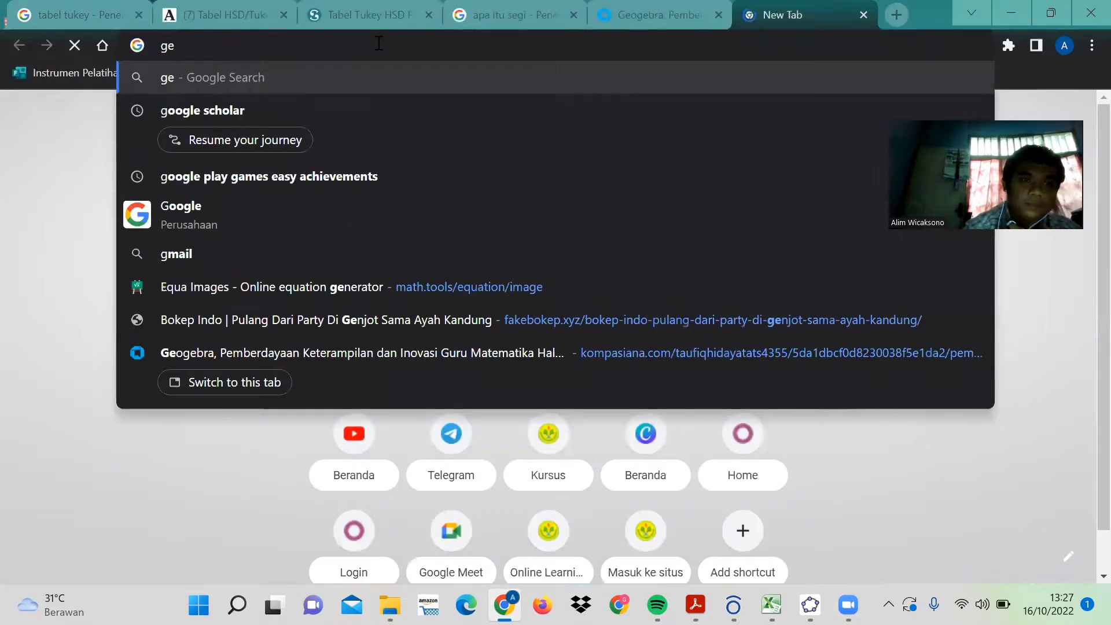
text(ogeb)
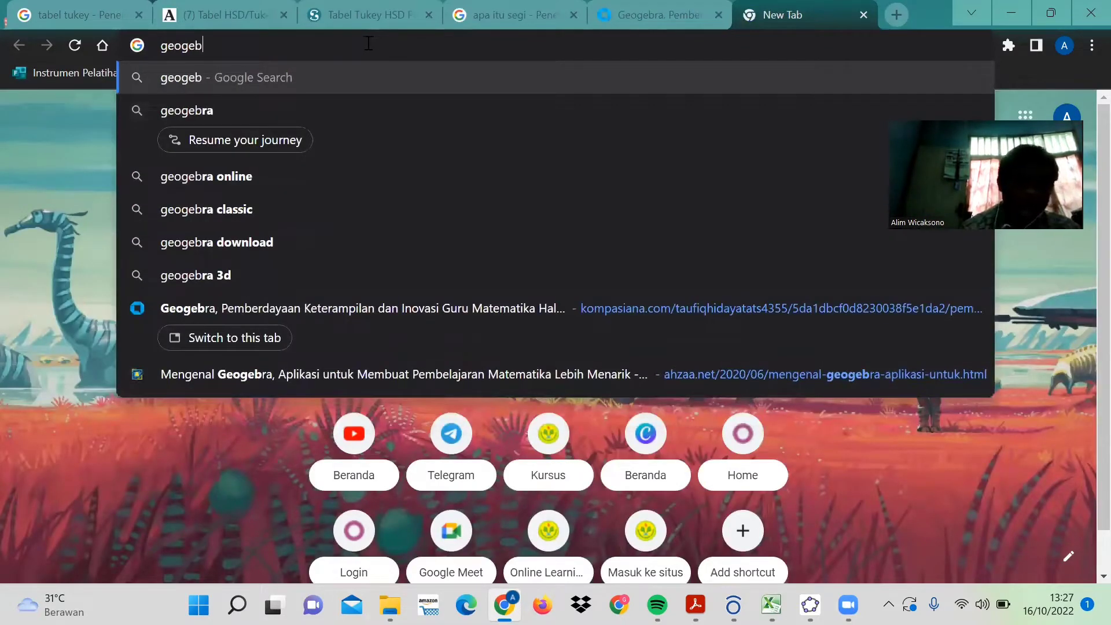
click(315, 107)
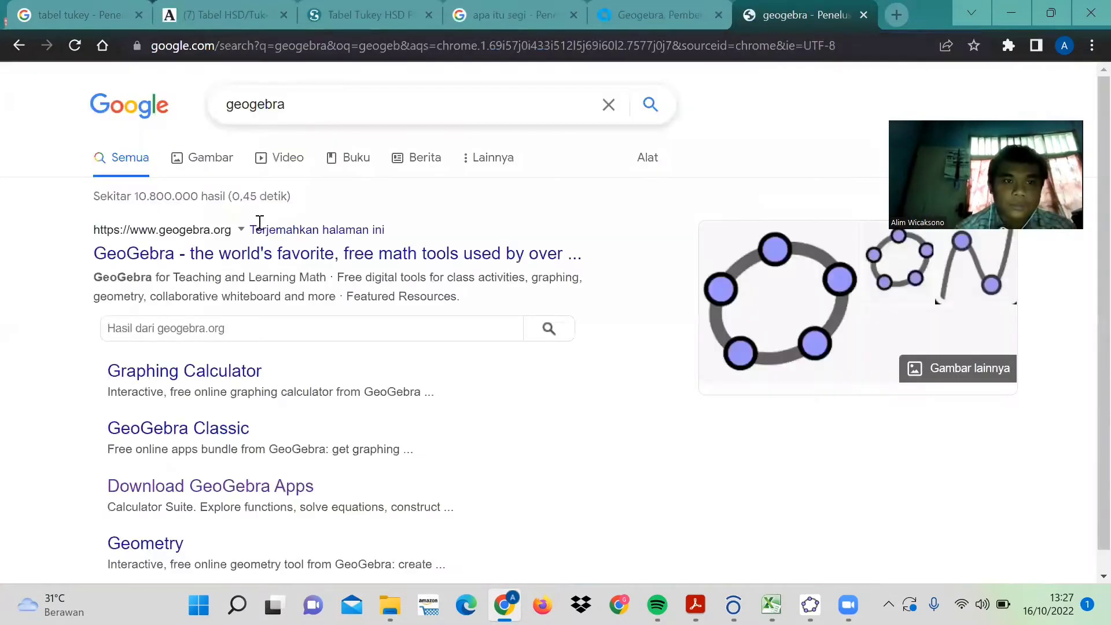
click(260, 253)
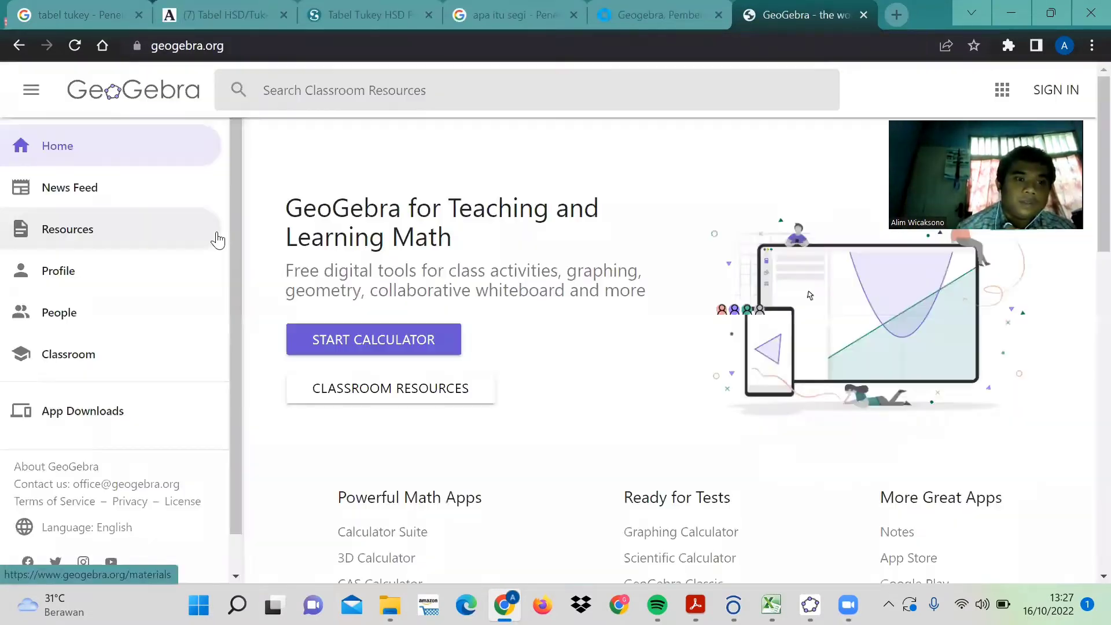
Step: Look over the home page's featured resources and tutorials, and open the site's App Downloads page
scroll(471, 272, down, 2)
scroll(473, 273, down, 10)
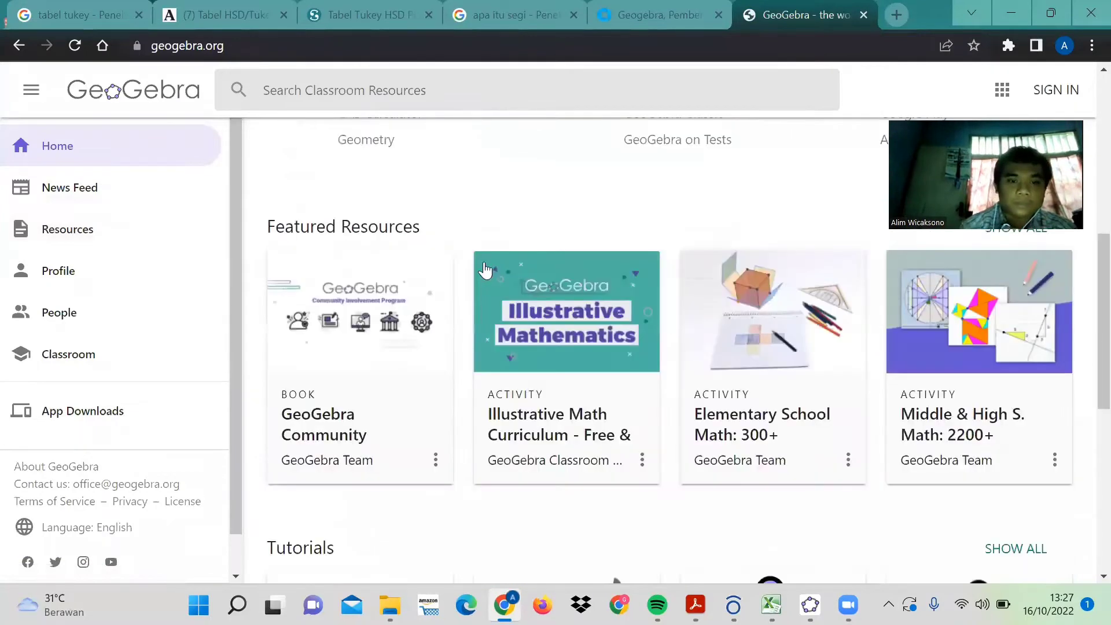
scroll(1084, 379, down, 3)
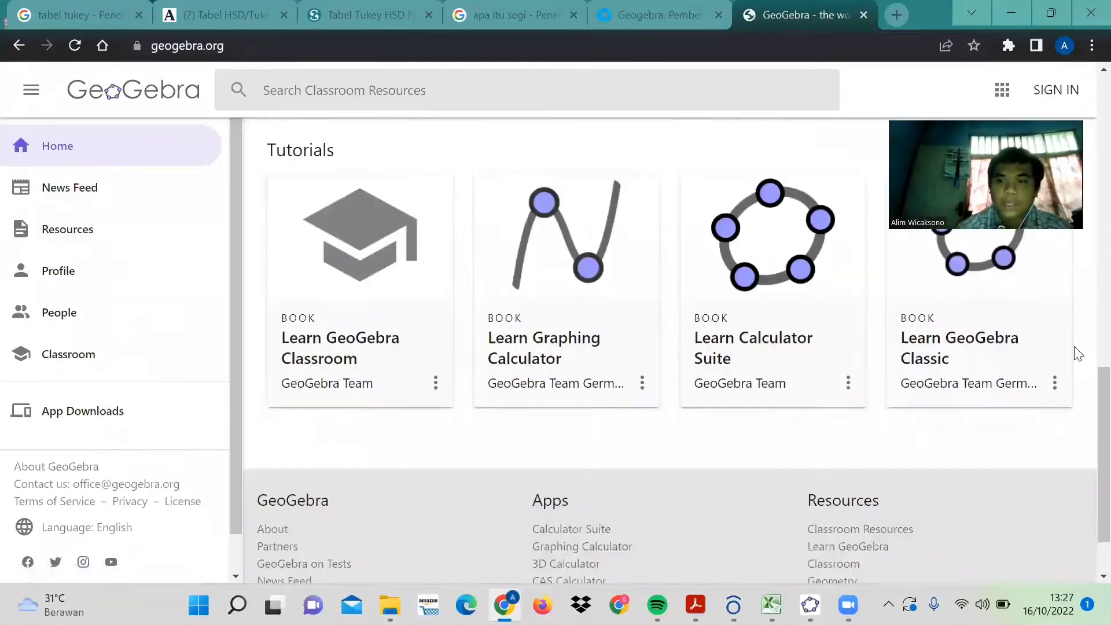
scroll(1074, 350, up, 3)
click(991, 328)
scroll(259, 364, down, 1)
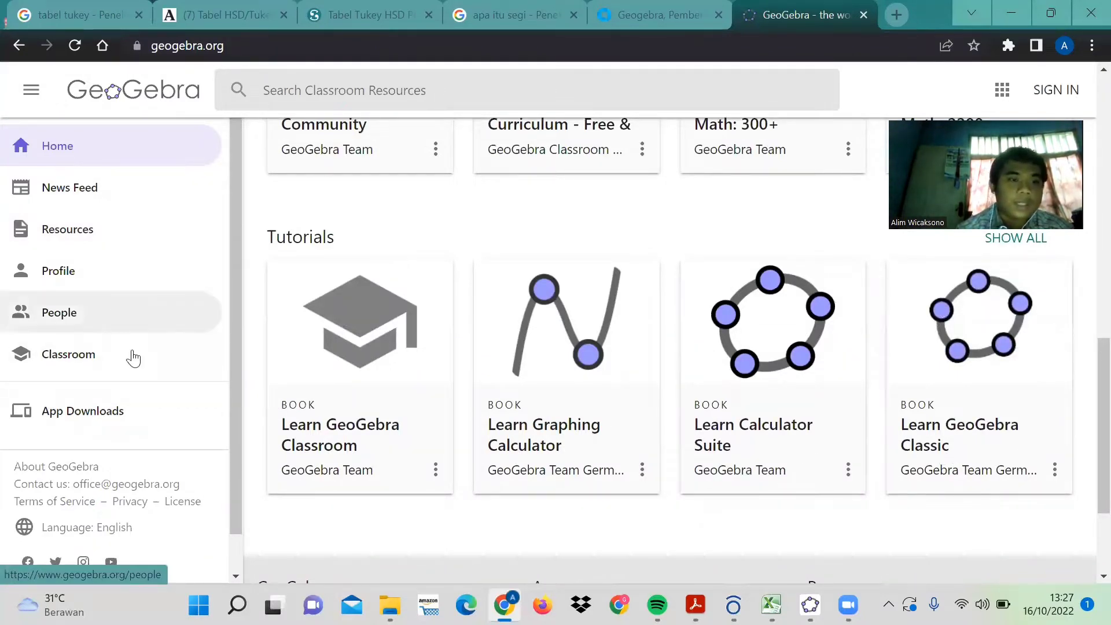
scroll(129, 355, down, 1)
click(76, 379)
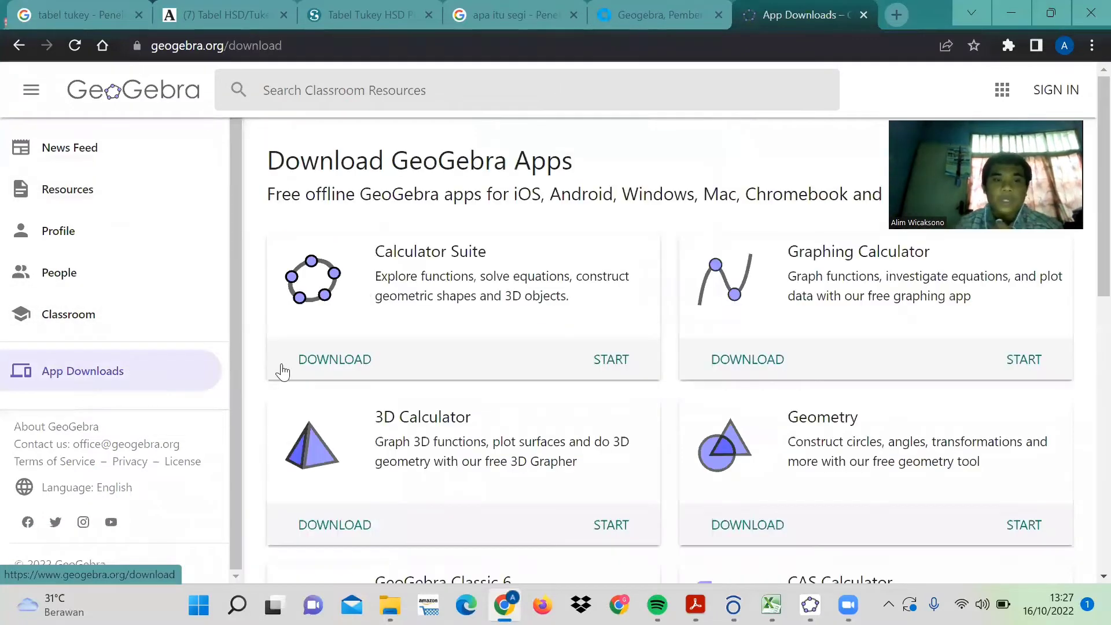
Step: Examine the downloadable apps on offer, comparing the GeoGebra Classic 6 and GeoGebra Classic 5 entries
scroll(579, 295, down, 6)
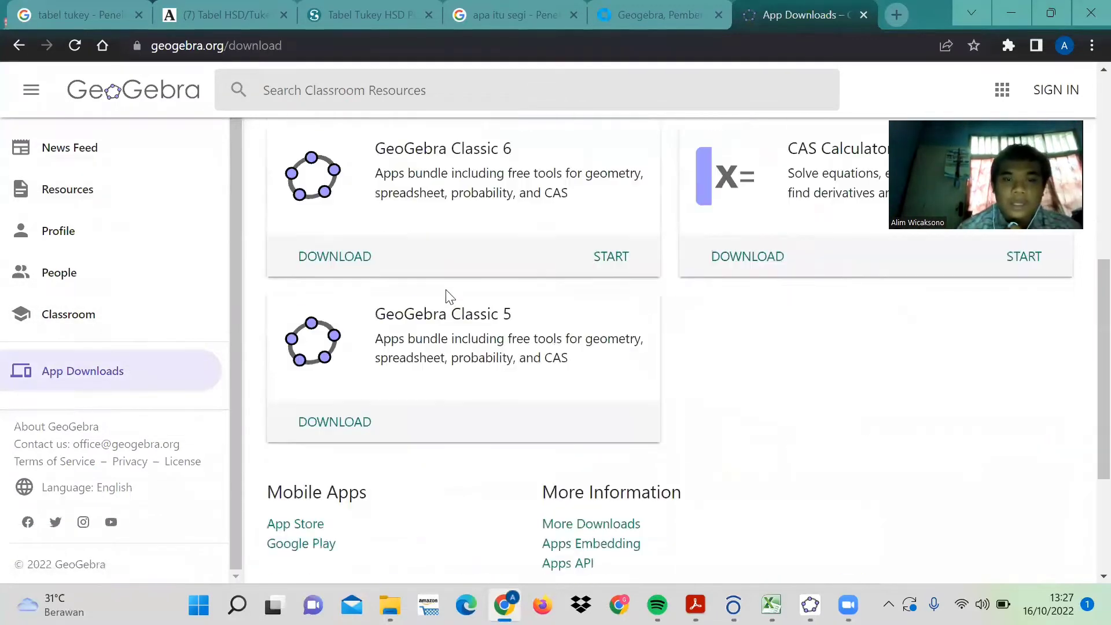
scroll(449, 298, up, 3)
scroll(362, 311, down, 1)
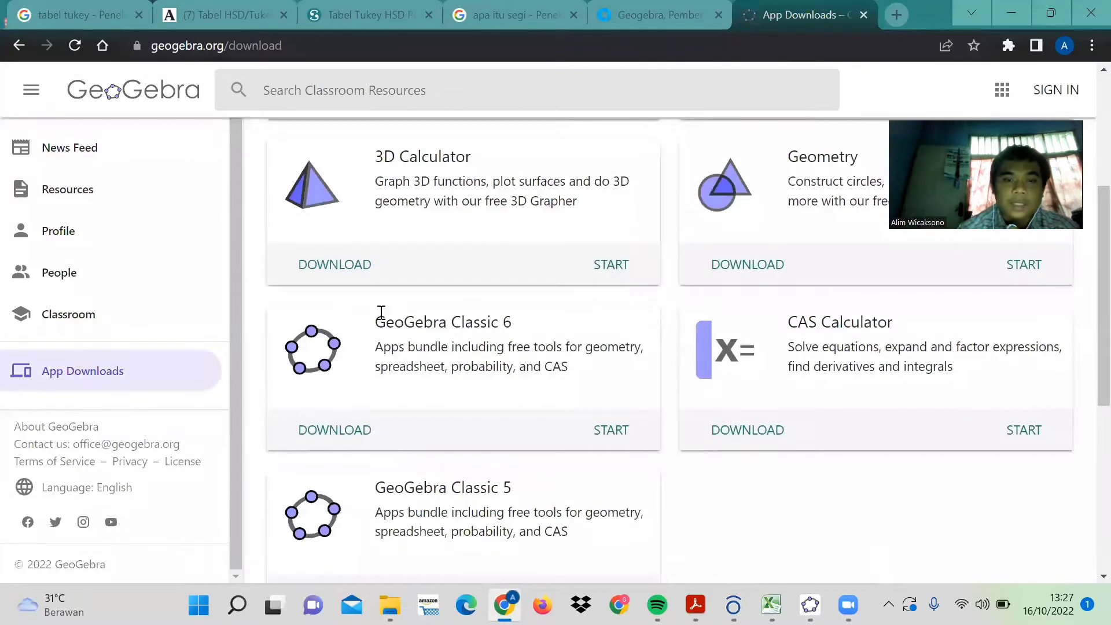
triple_click(469, 321)
scroll(478, 342, down, 4)
scroll(380, 255, up, 2)
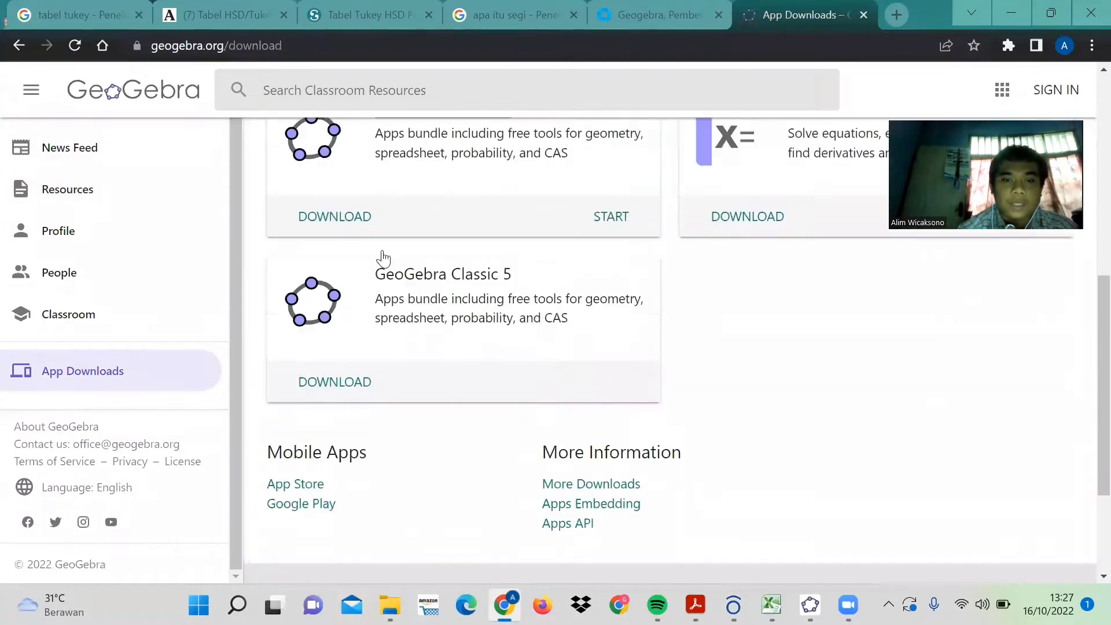
drag(382, 313, 539, 317)
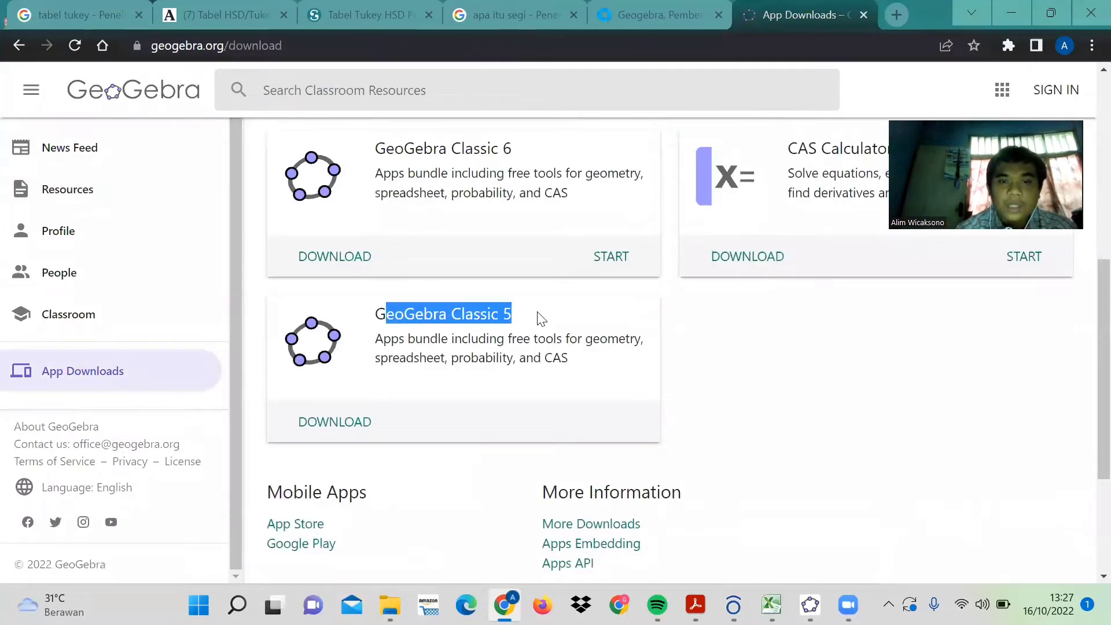
click(574, 330)
scroll(574, 330, up, 3)
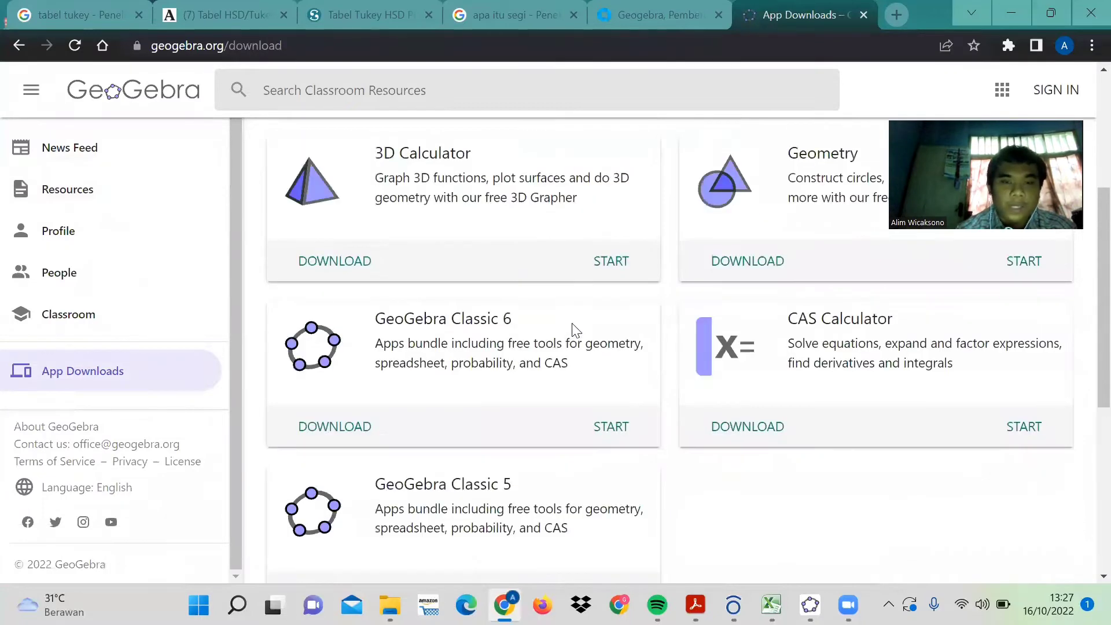
scroll(574, 330, down, 1)
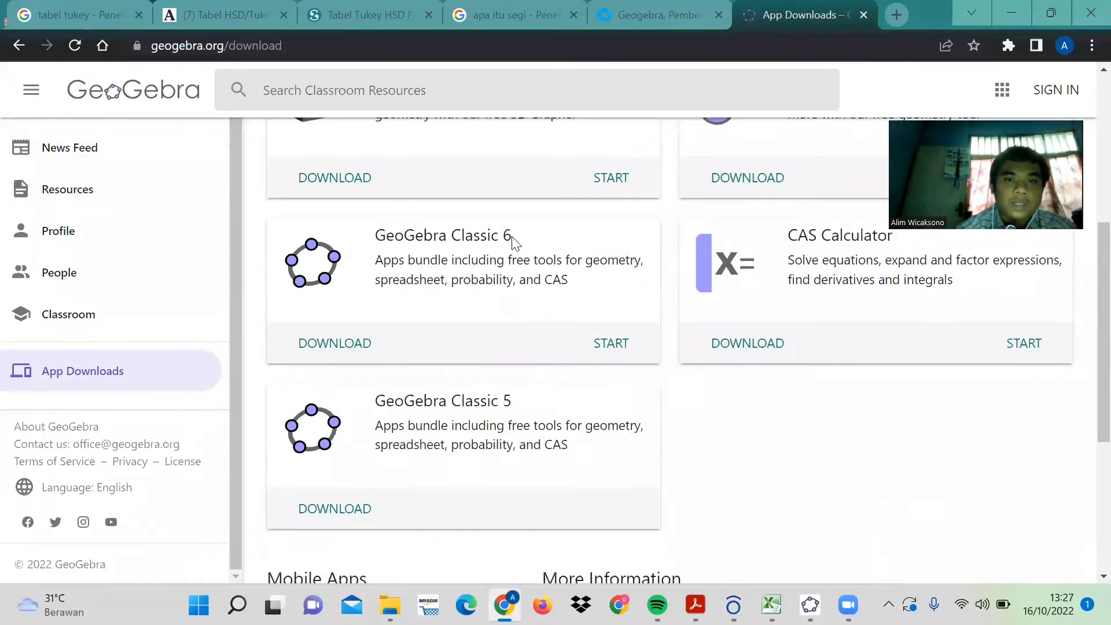
drag(505, 235, 371, 249)
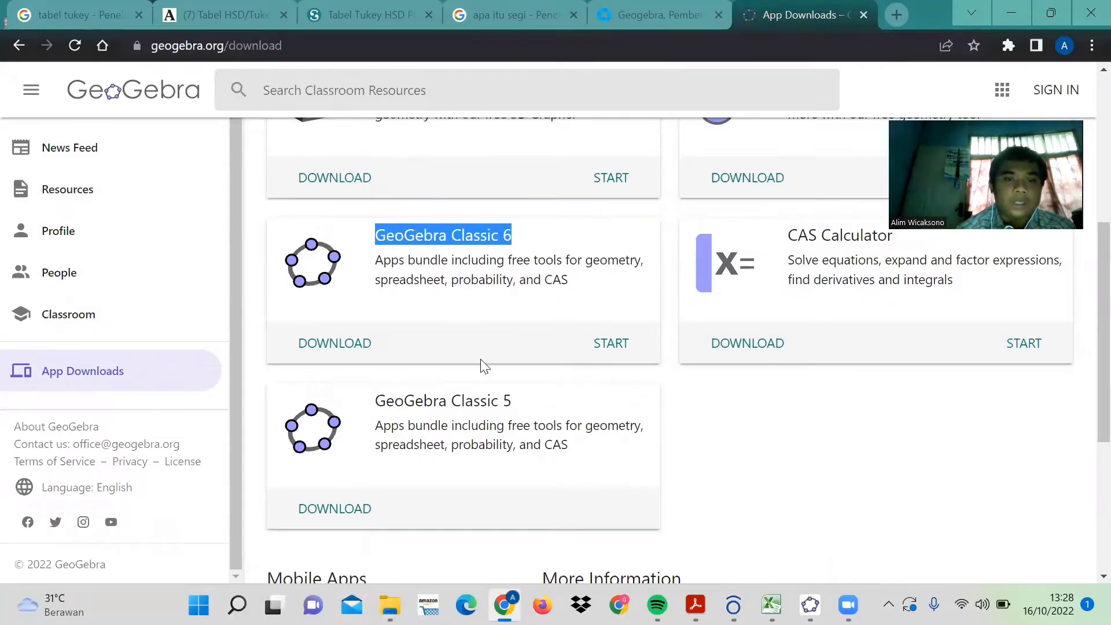
drag(512, 401, 372, 400)
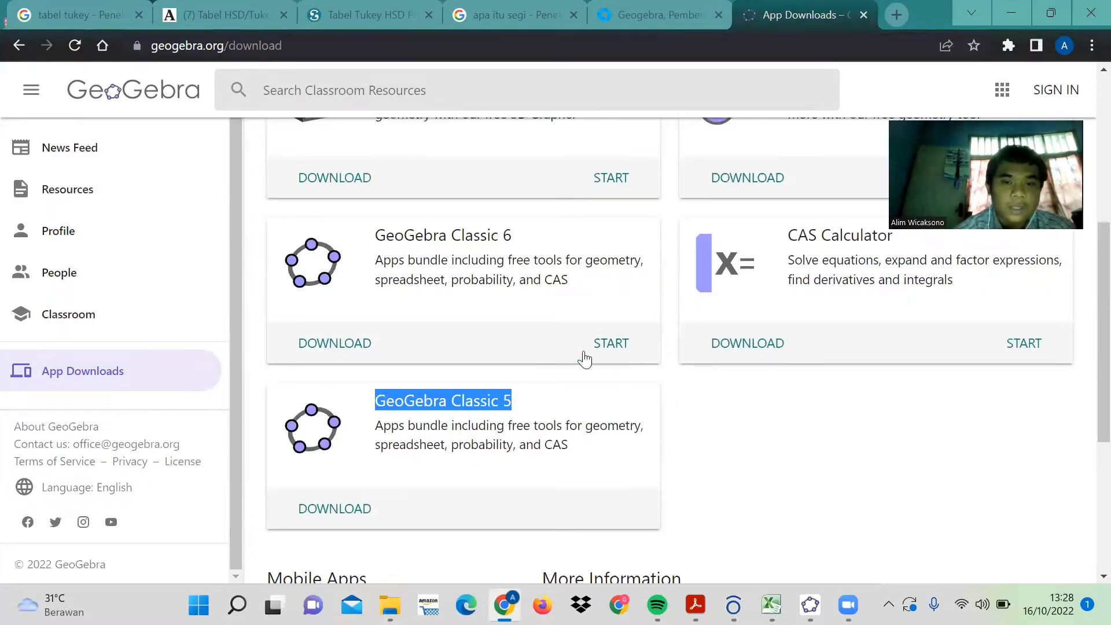
click(533, 403)
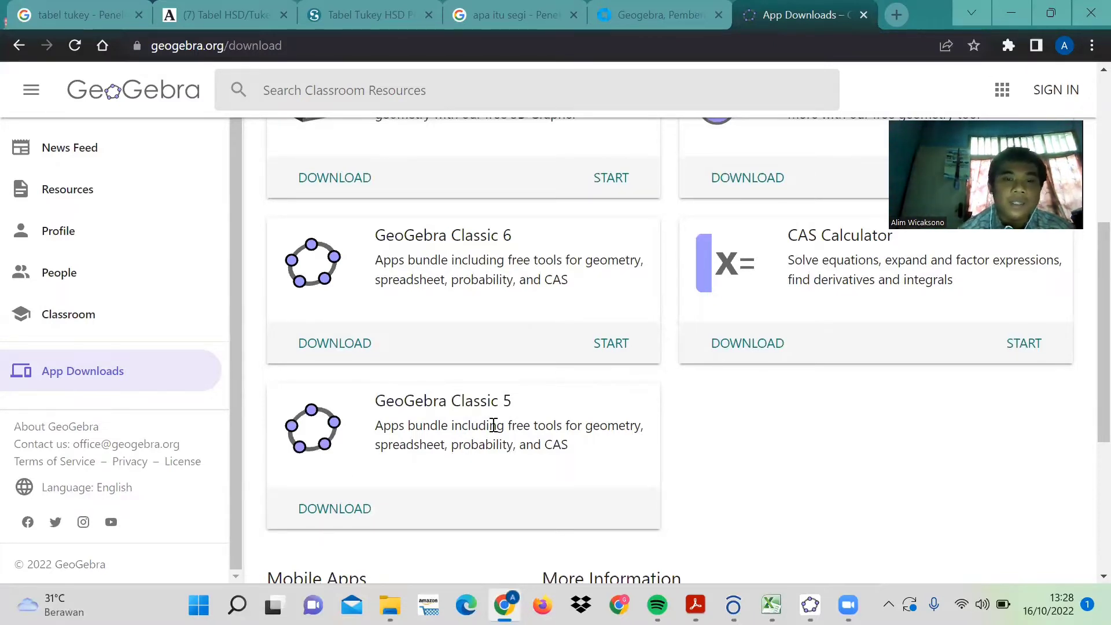
drag(511, 403, 369, 406)
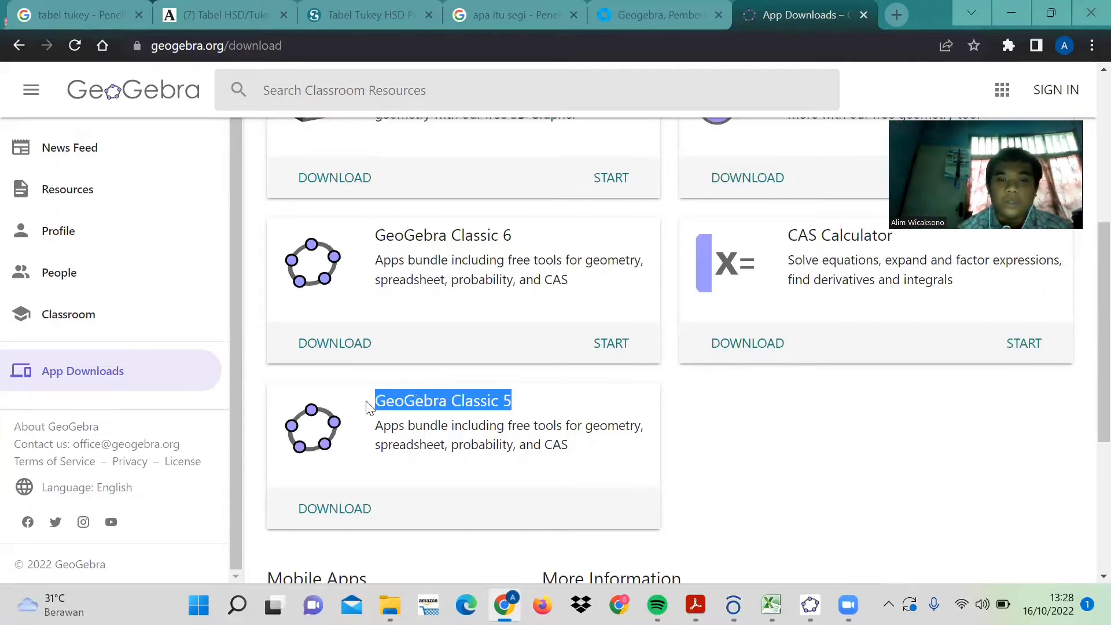
click(630, 414)
Step: Download the GeoGebra Classic 5 installer and set it to open once the download finishes
scroll(769, 422, up, 5)
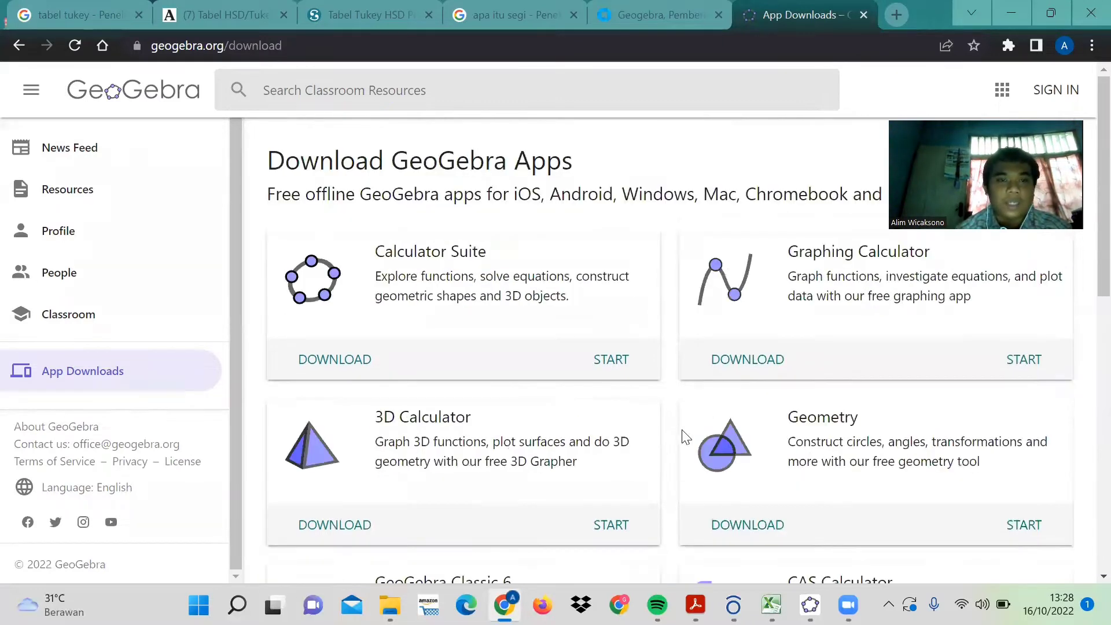
scroll(546, 429, down, 5)
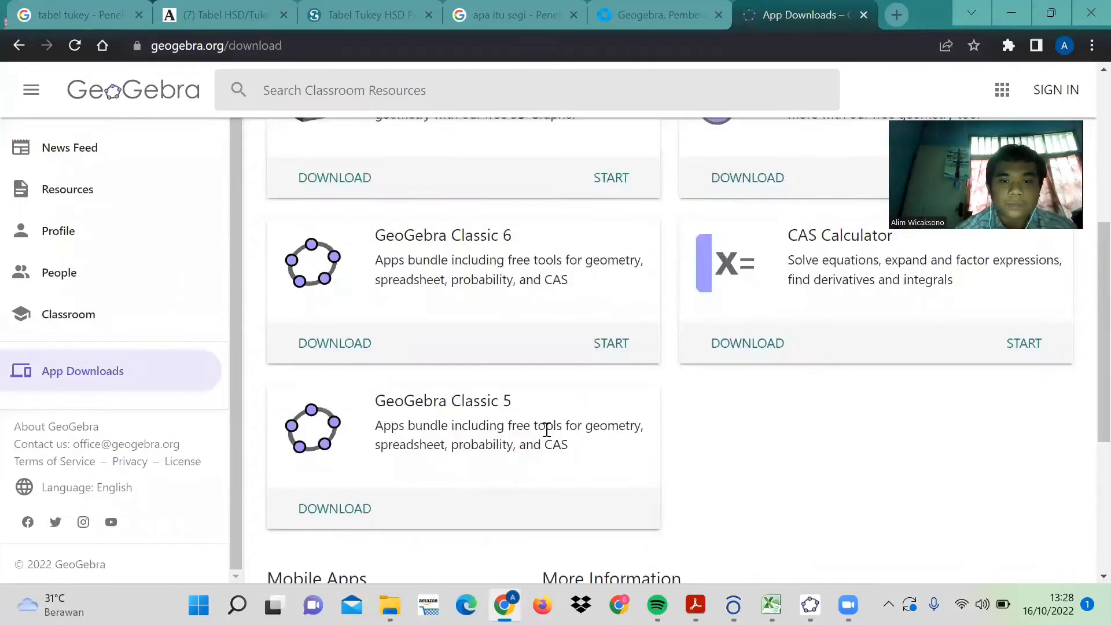
click(332, 520)
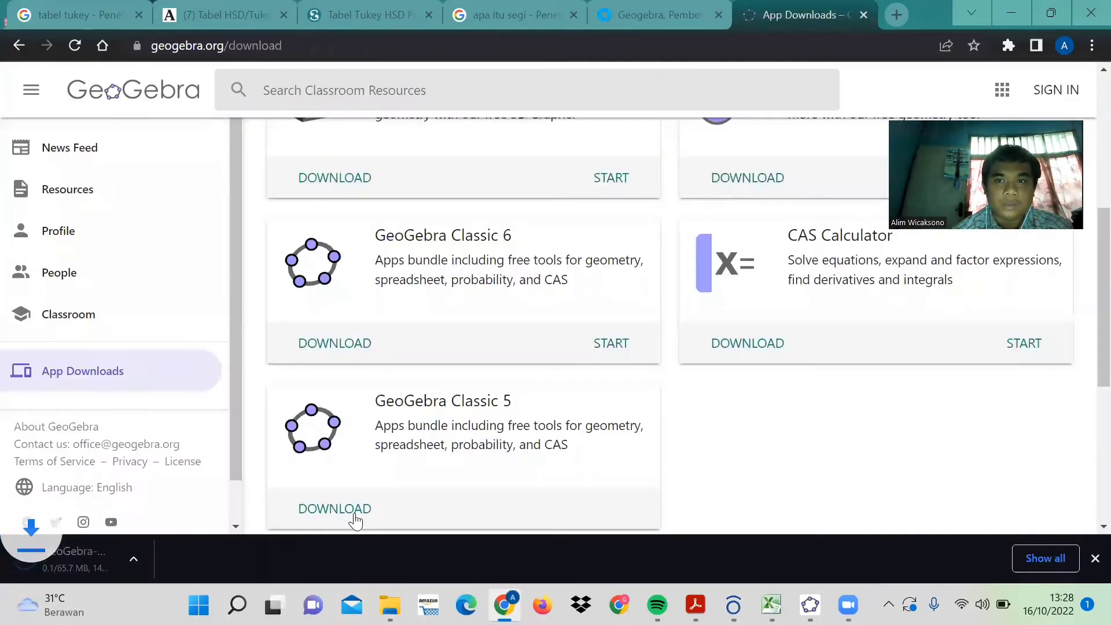
click(63, 568)
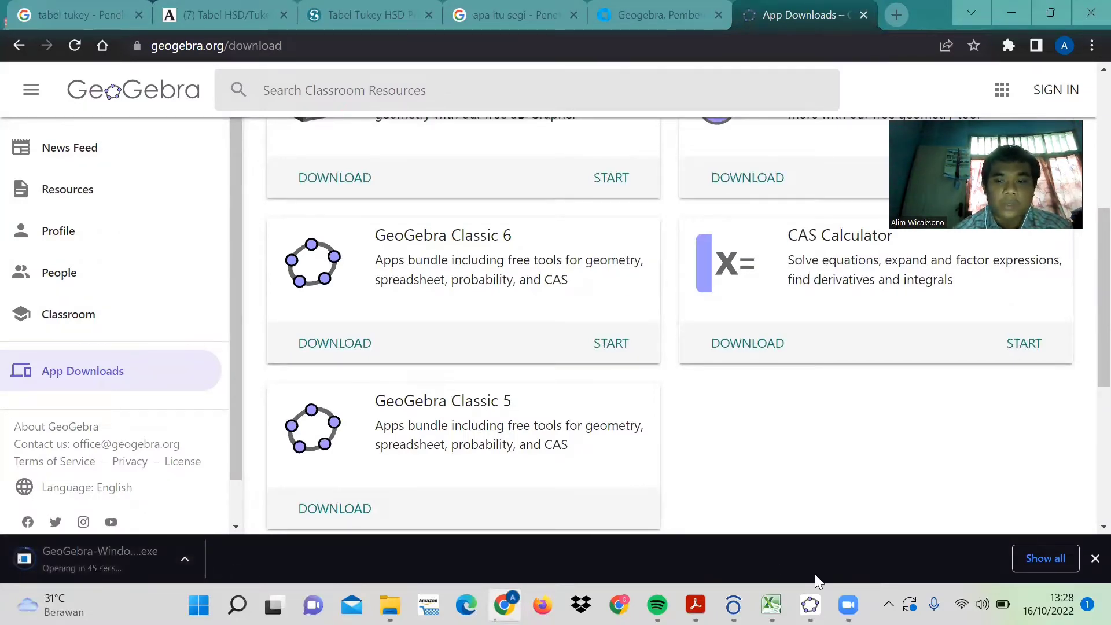
Step: Switch to the already installed GeoGebra Classic 5 and pan the Graphics view's coordinate plane
click(810, 605)
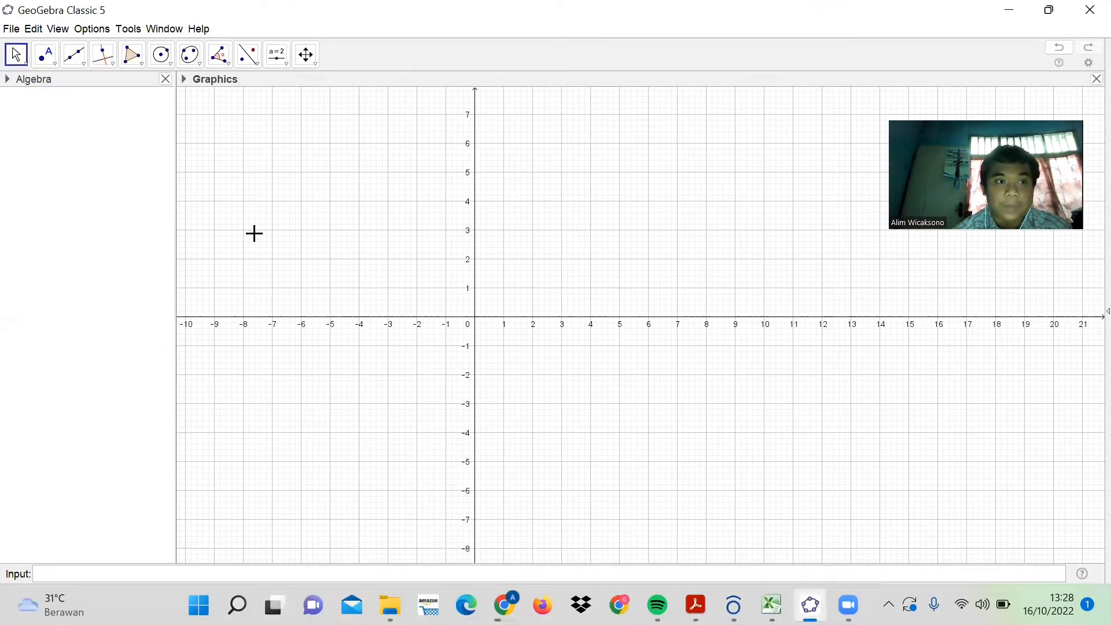
drag(340, 260, 383, 253)
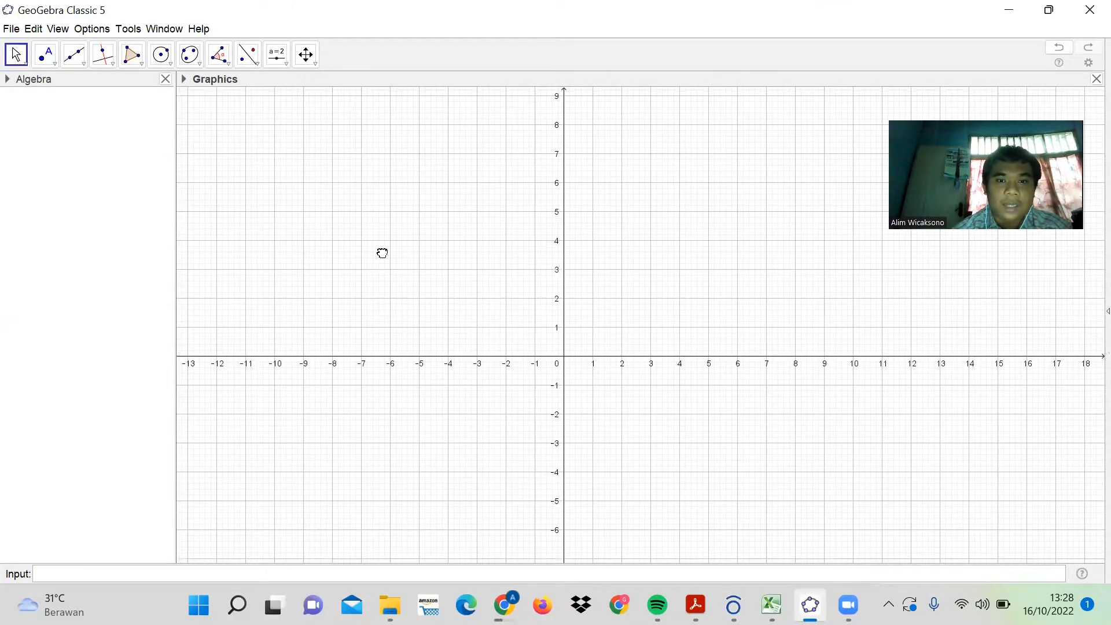
drag(416, 341, 426, 341)
drag(574, 467, 584, 467)
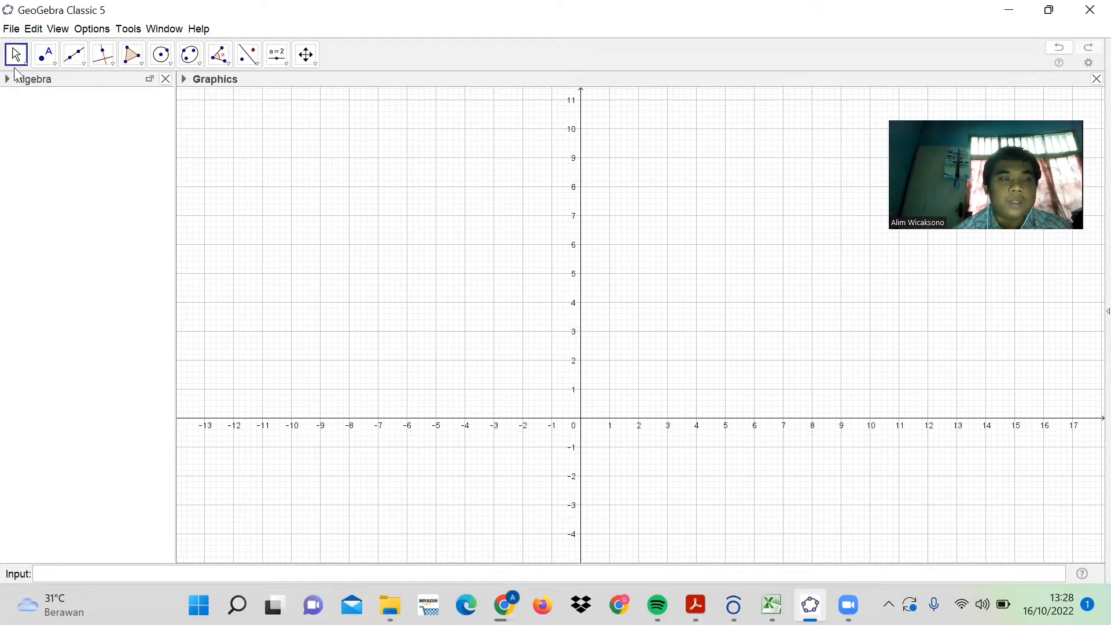
click(10, 29)
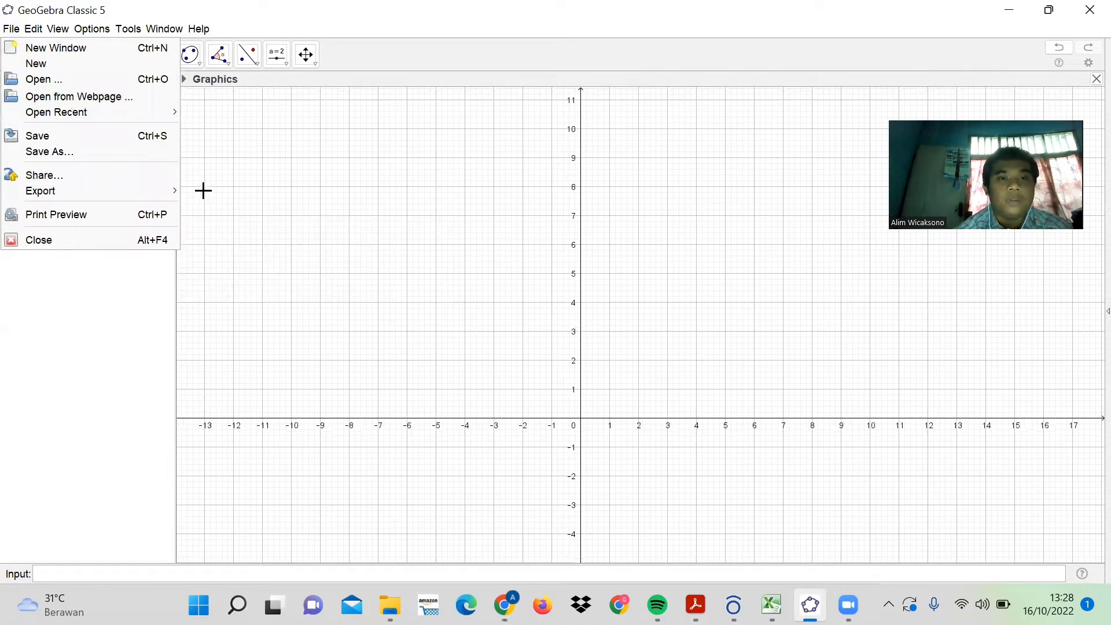
mouse_move(168, 196)
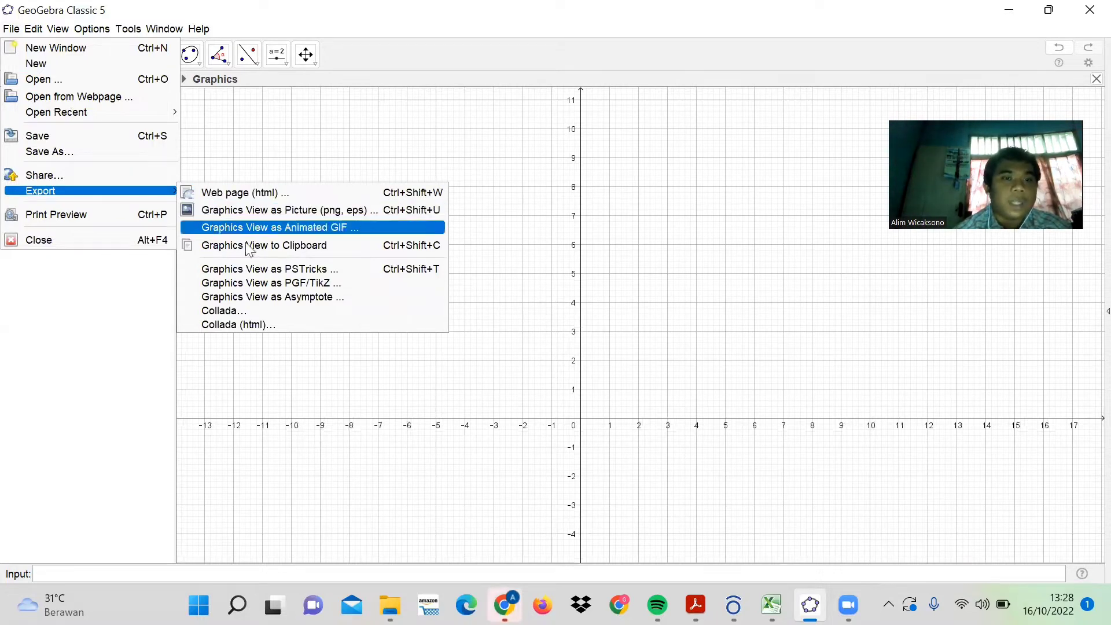
click(29, 34)
click(31, 28)
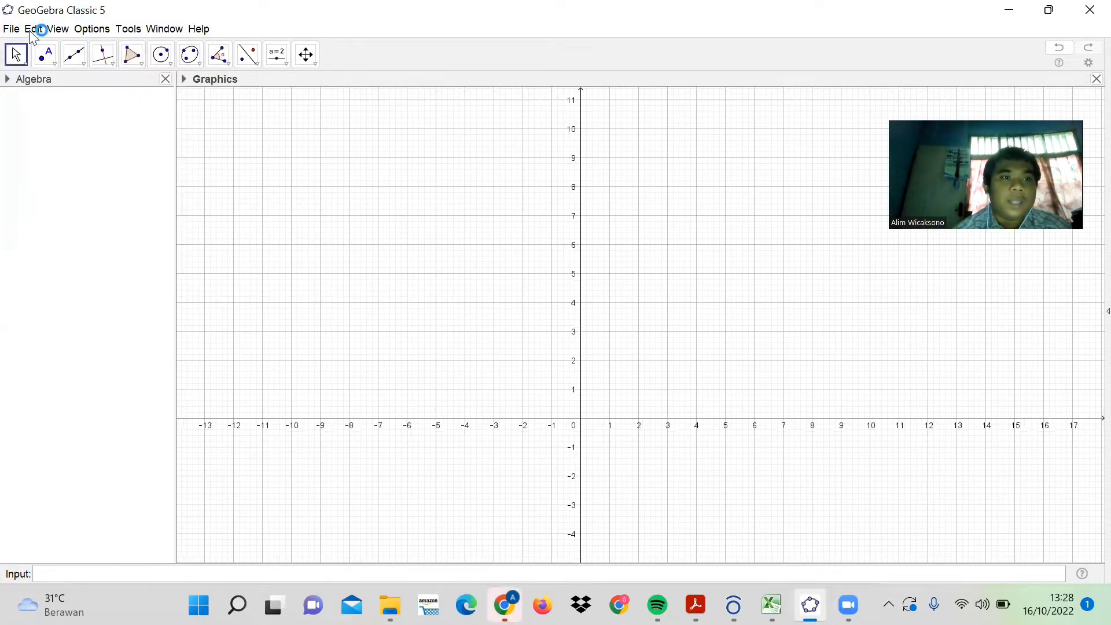
click(103, 30)
click(30, 30)
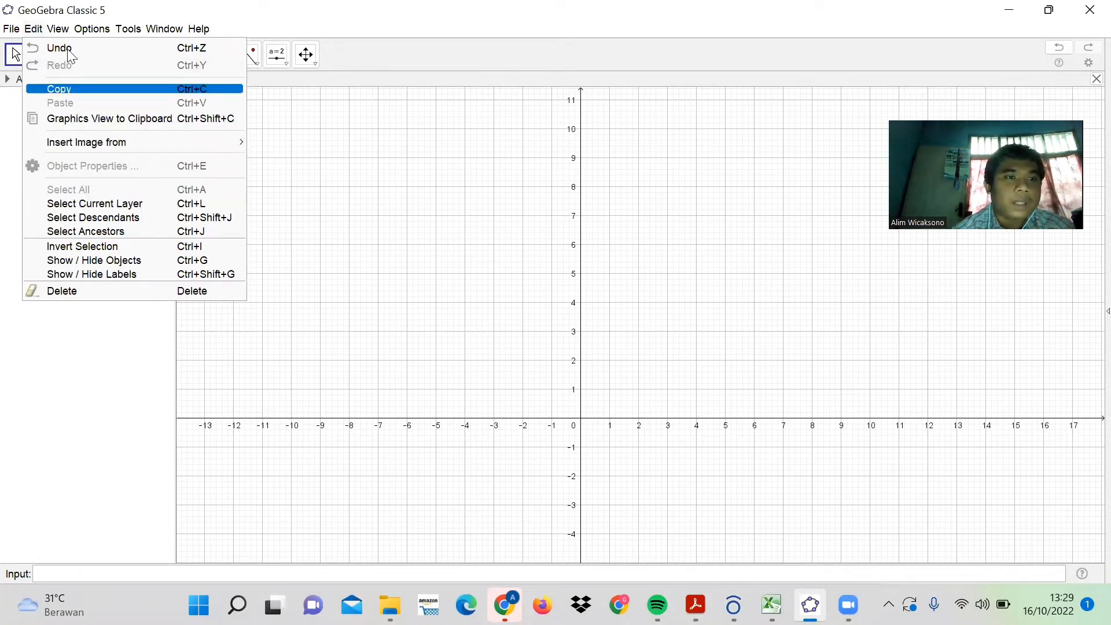
Step: Show the 3D Graphics view alongside the Algebra and Graphics views
click(68, 29)
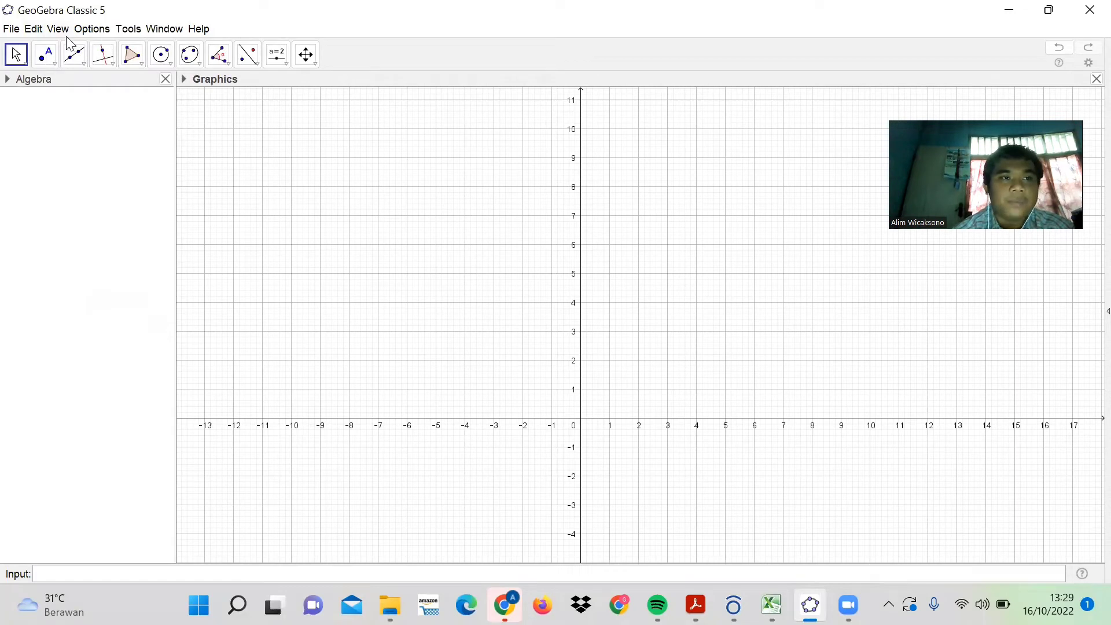
click(65, 29)
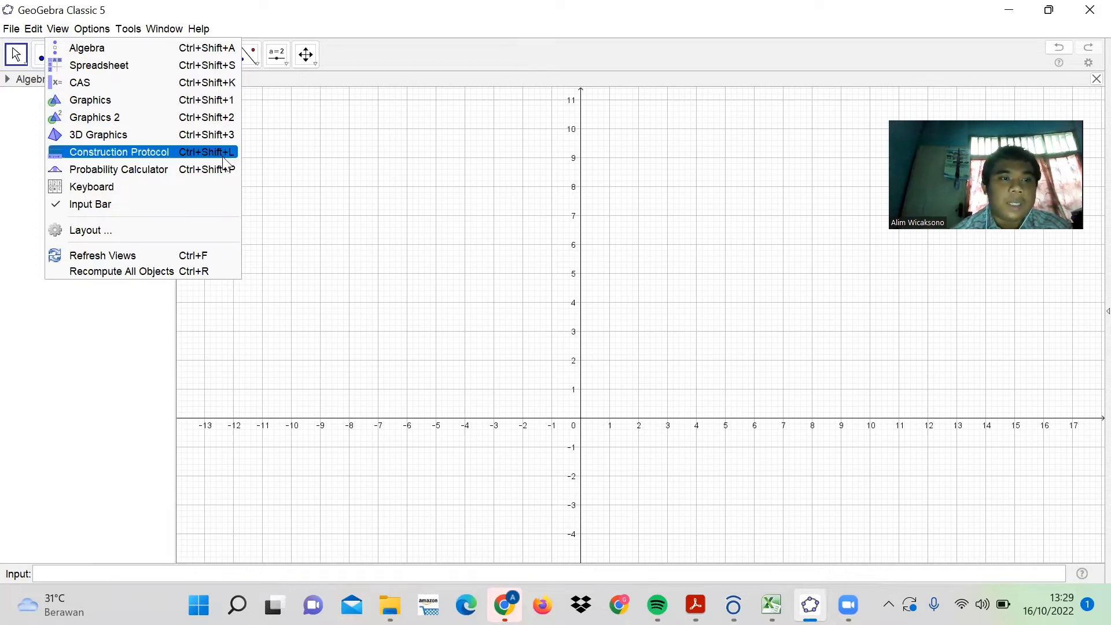
click(199, 134)
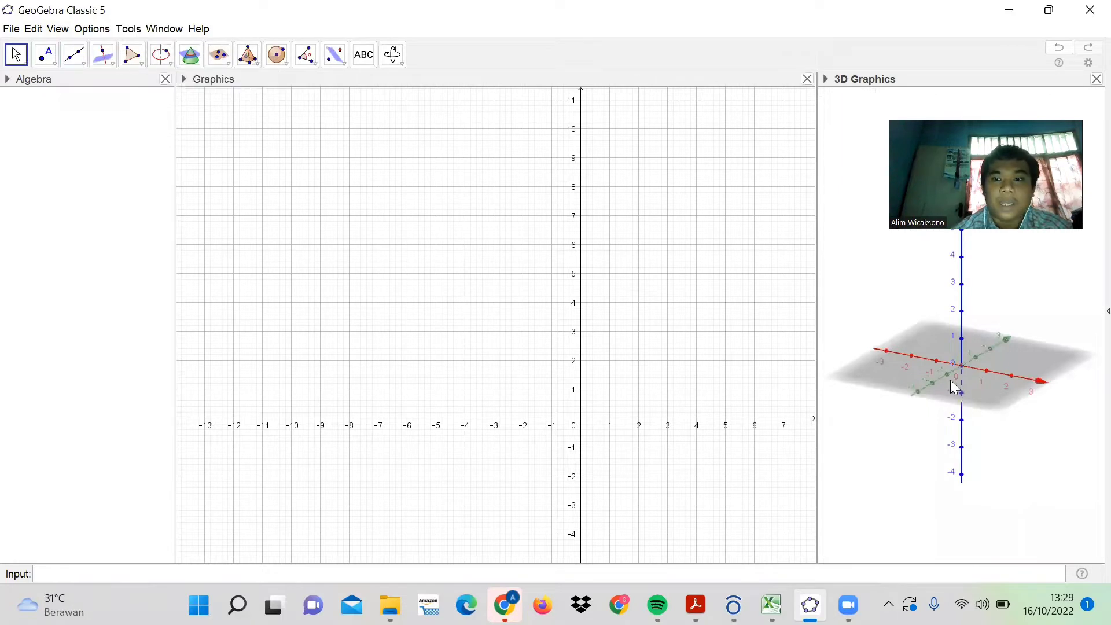
Step: Look through the program's view, options, tools and help commands to see what each group offers
click(57, 29)
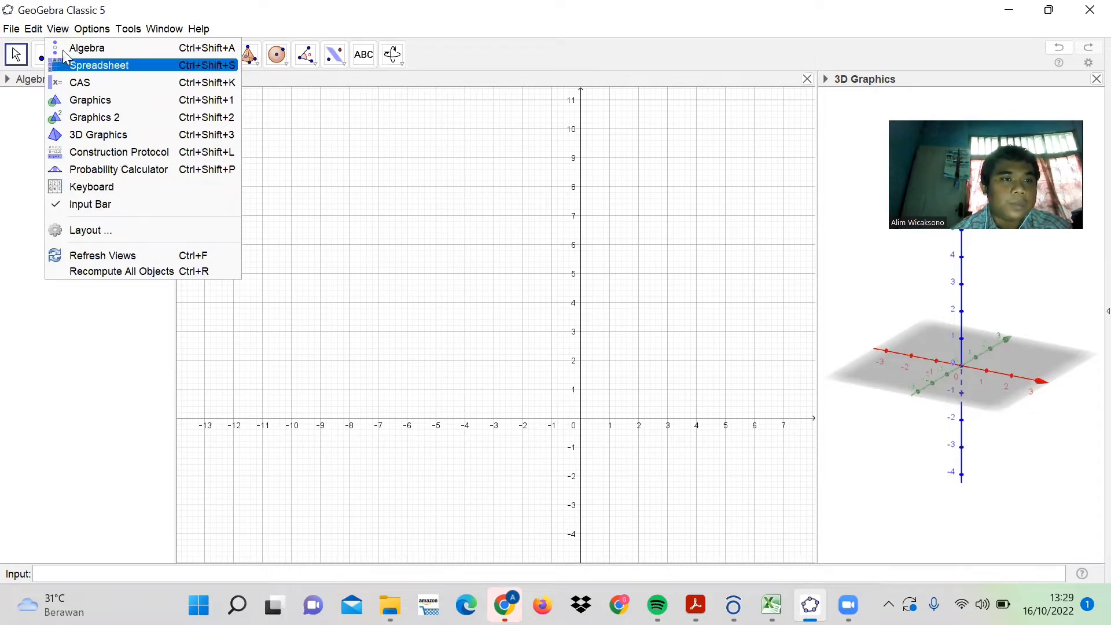
mouse_move(83, 32)
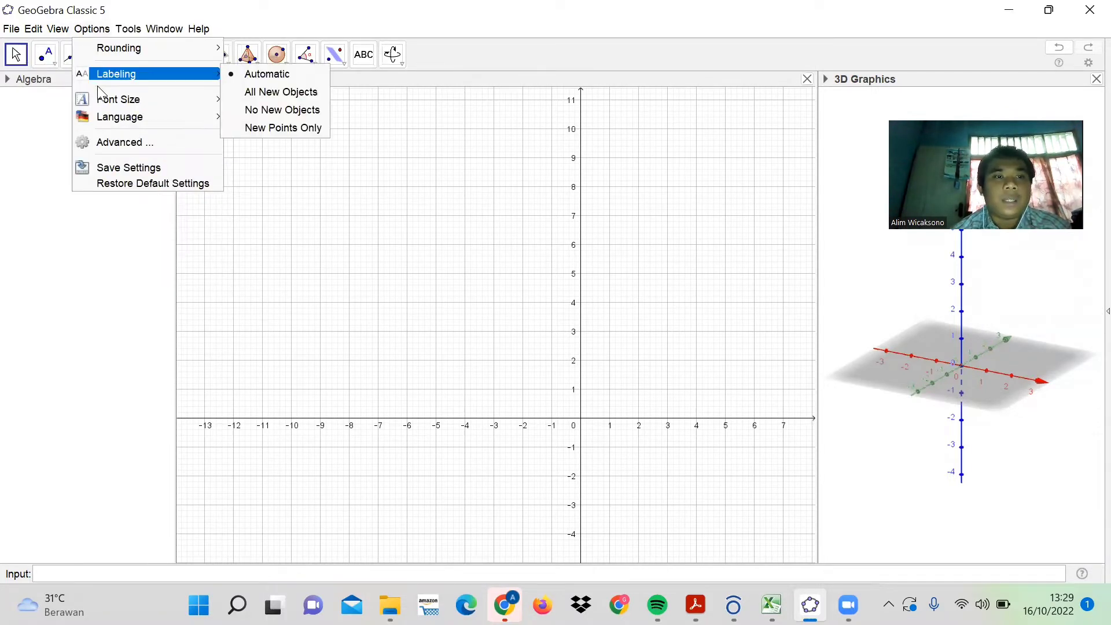
mouse_move(85, 129)
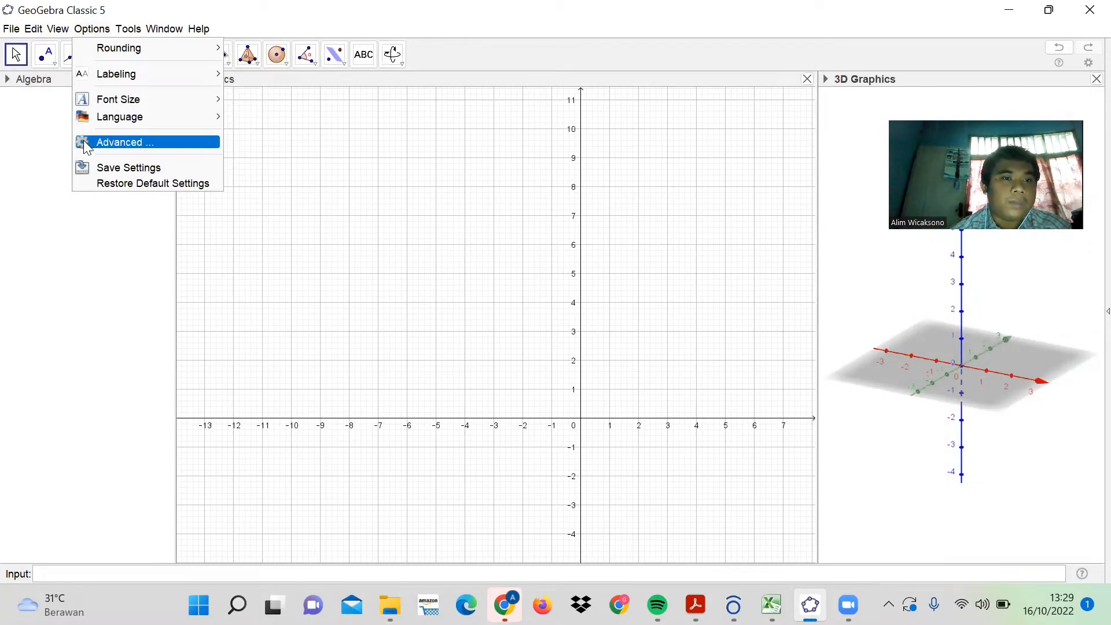
mouse_move(118, 33)
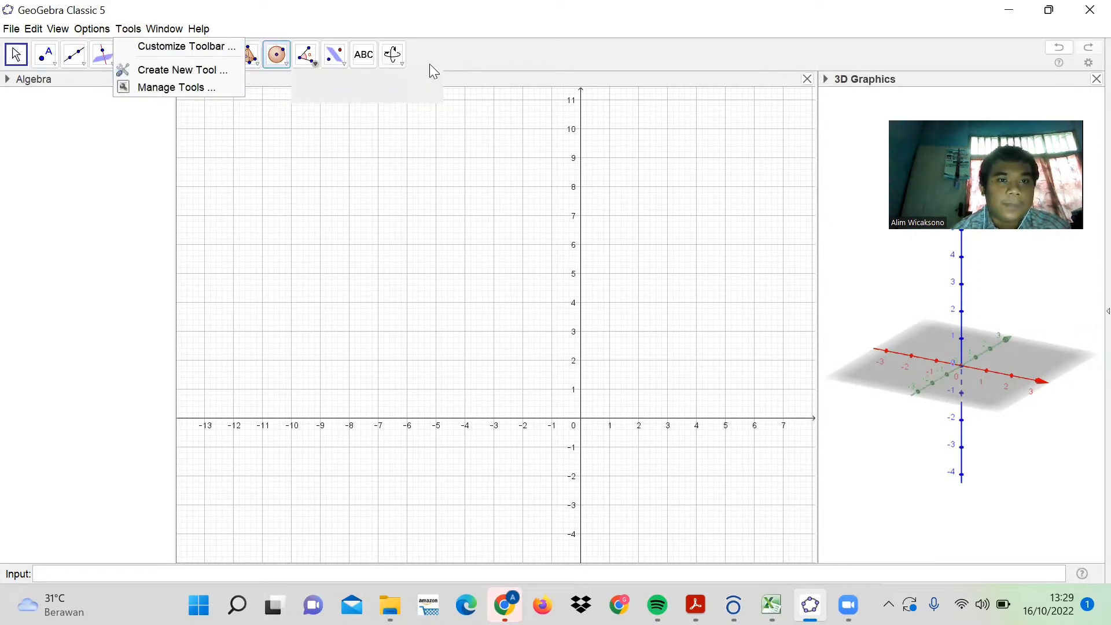
click(434, 70)
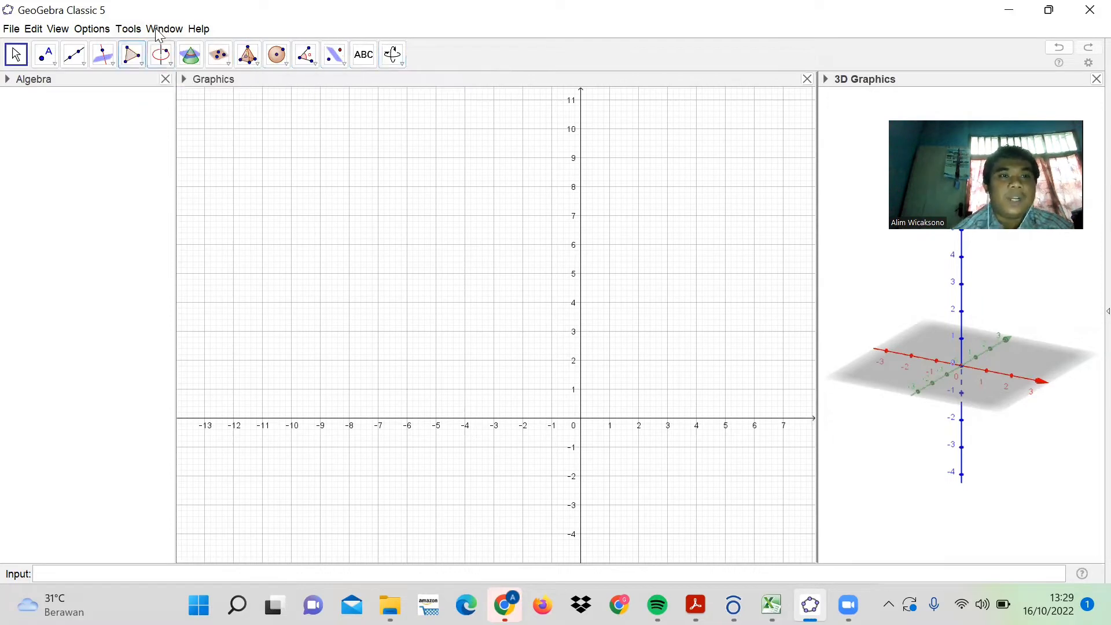
click(204, 30)
mouse_move(184, 34)
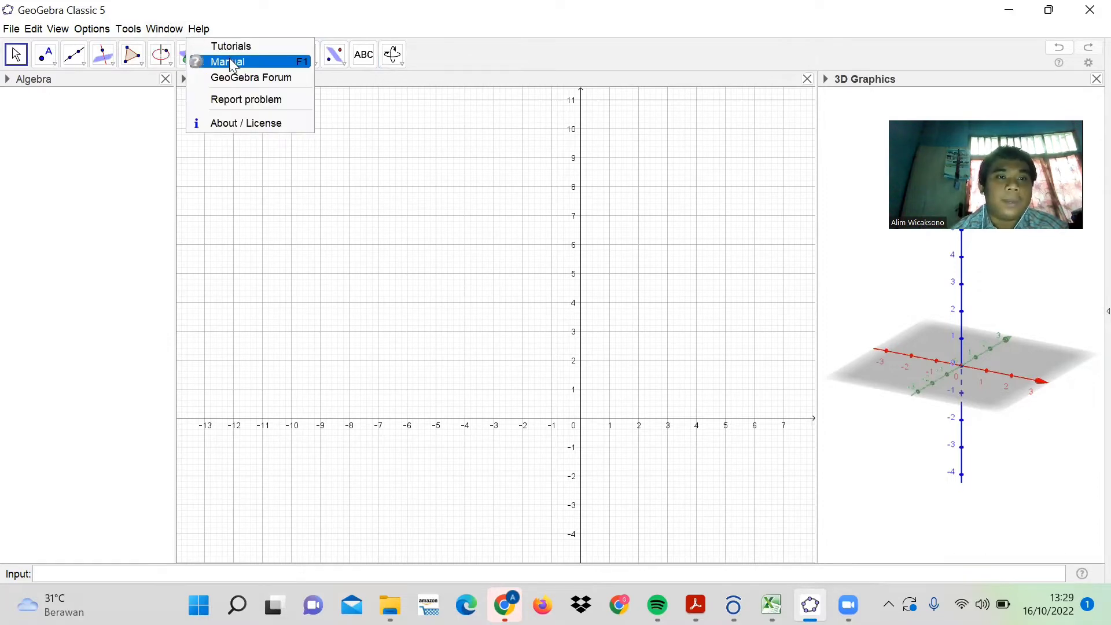
click(120, 139)
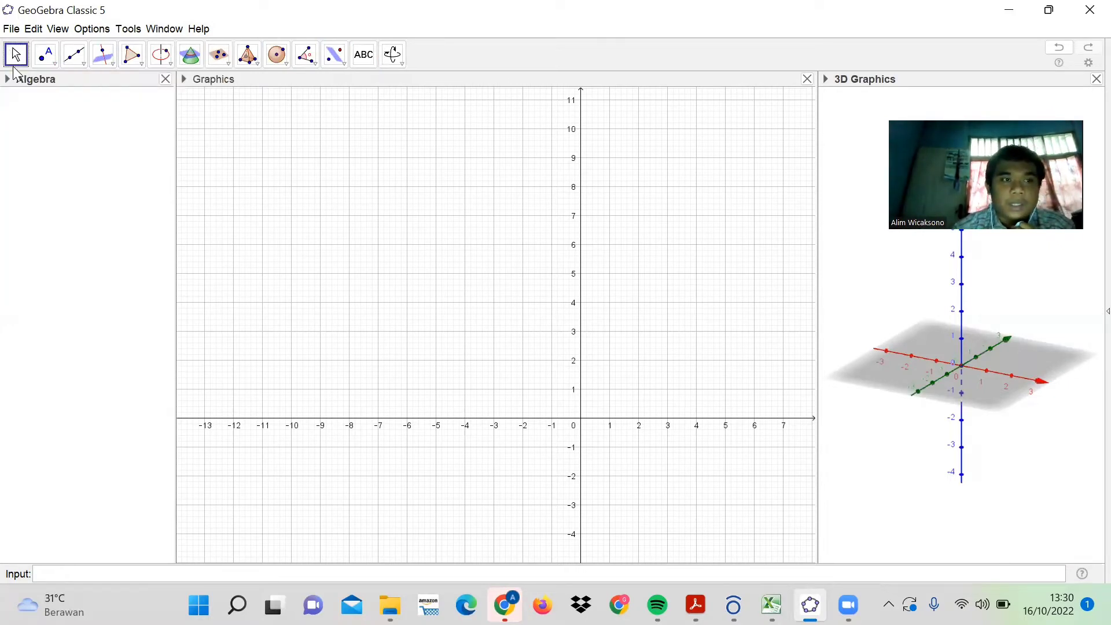
Step: Place a point at the origin (0, 0) of the Graphics view with the Point tool
drag(446, 258, 538, 202)
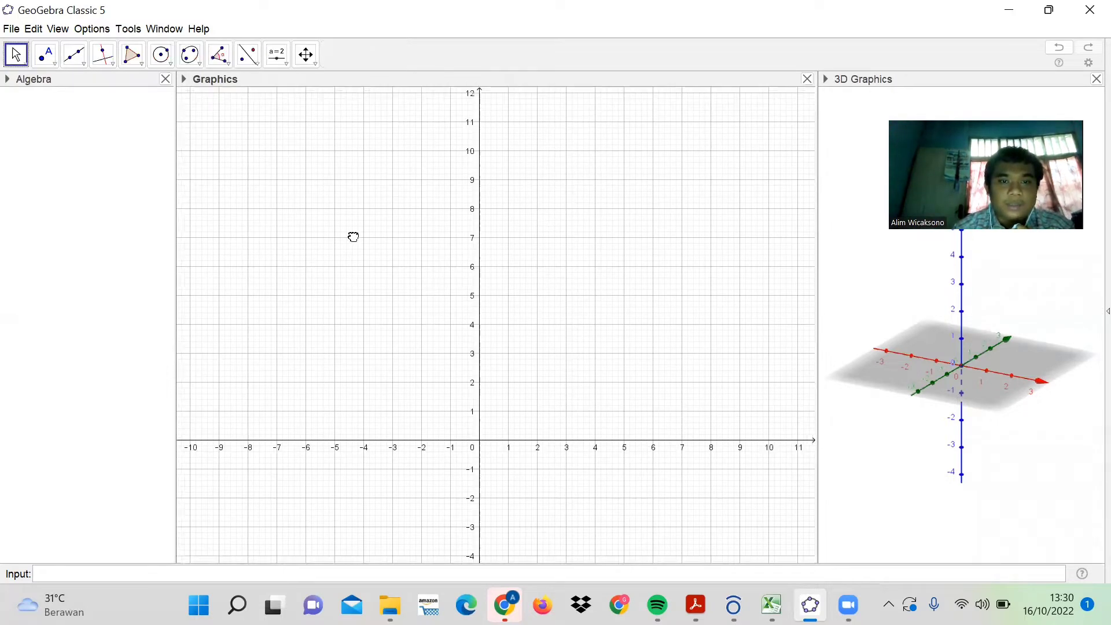
drag(353, 237, 407, 198)
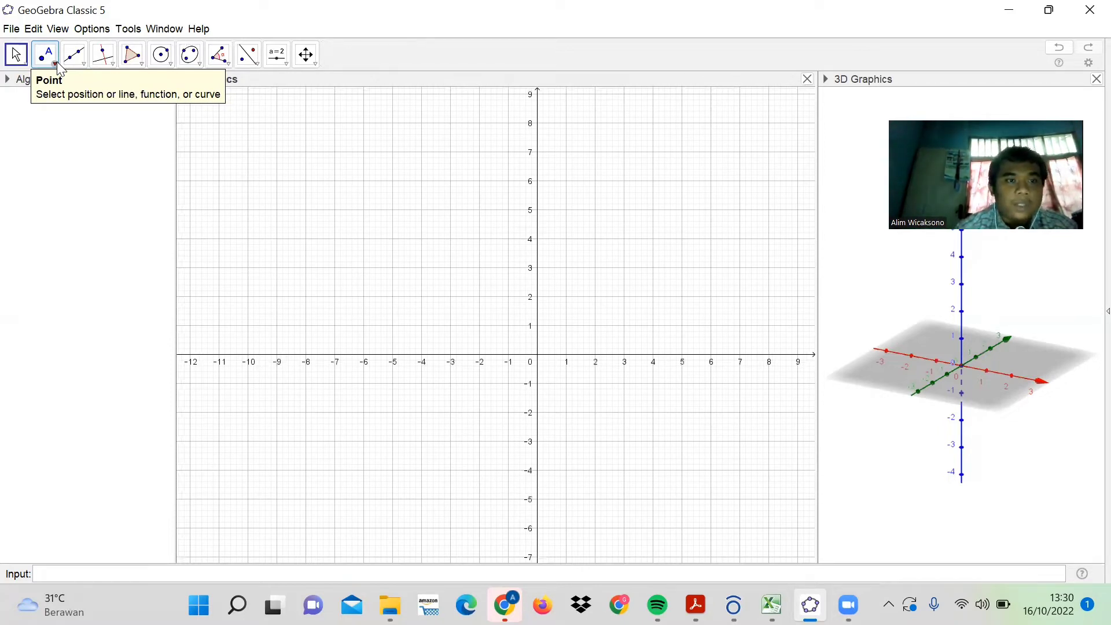
click(57, 65)
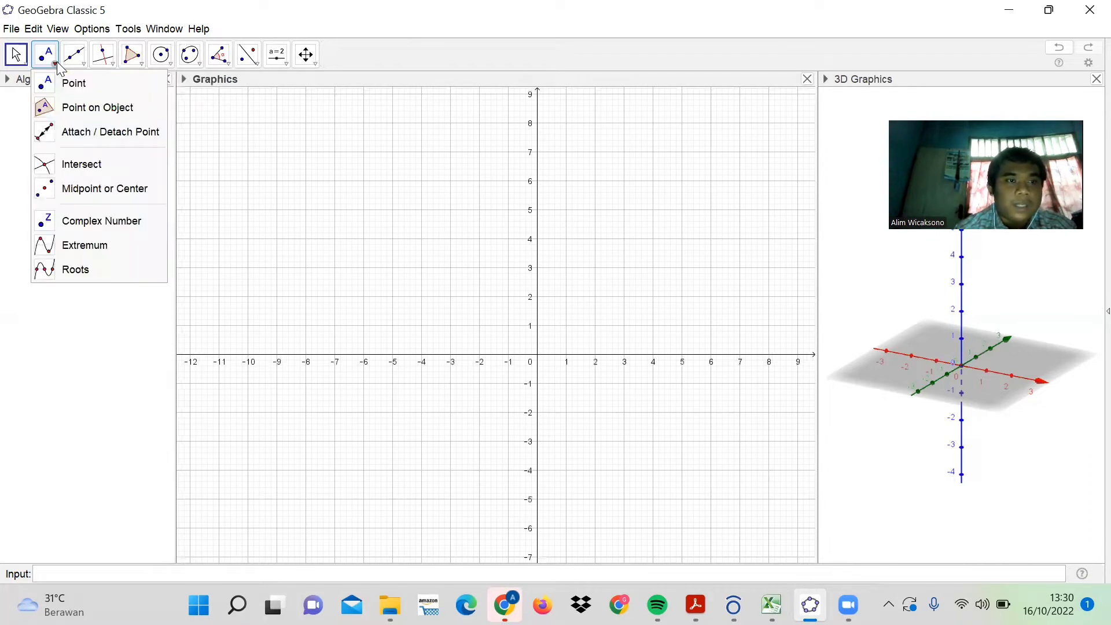
click(214, 107)
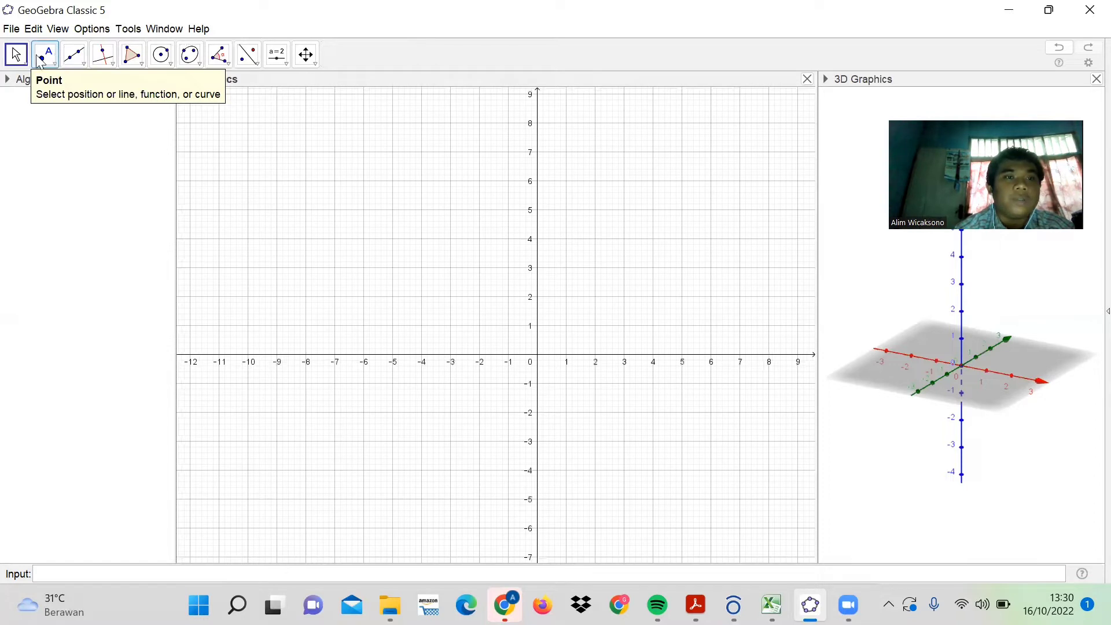
click(55, 62)
click(53, 64)
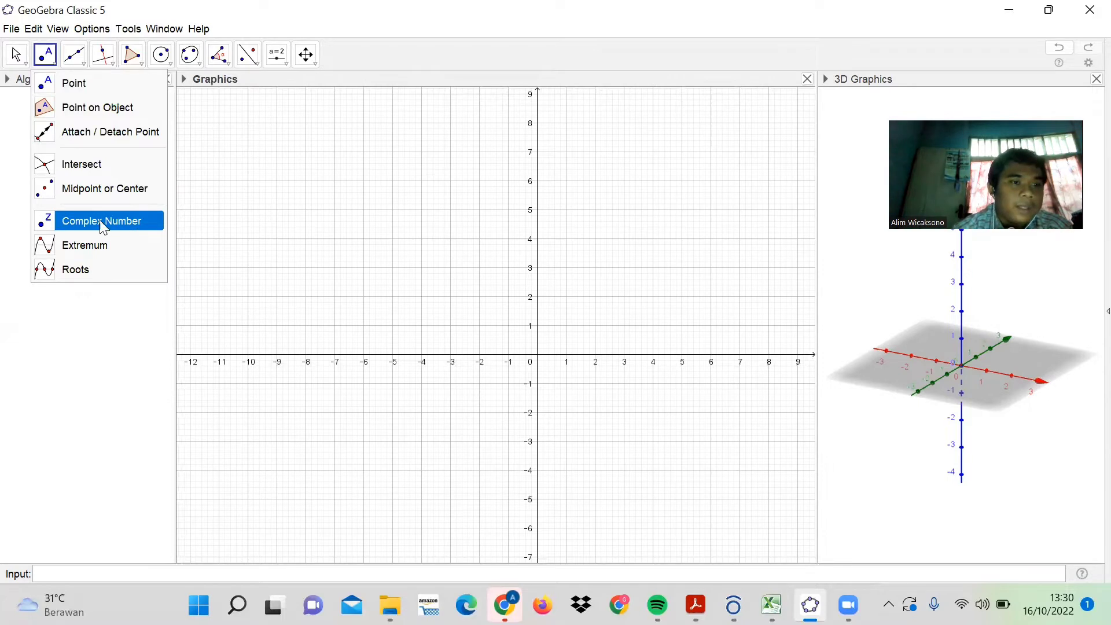
click(71, 85)
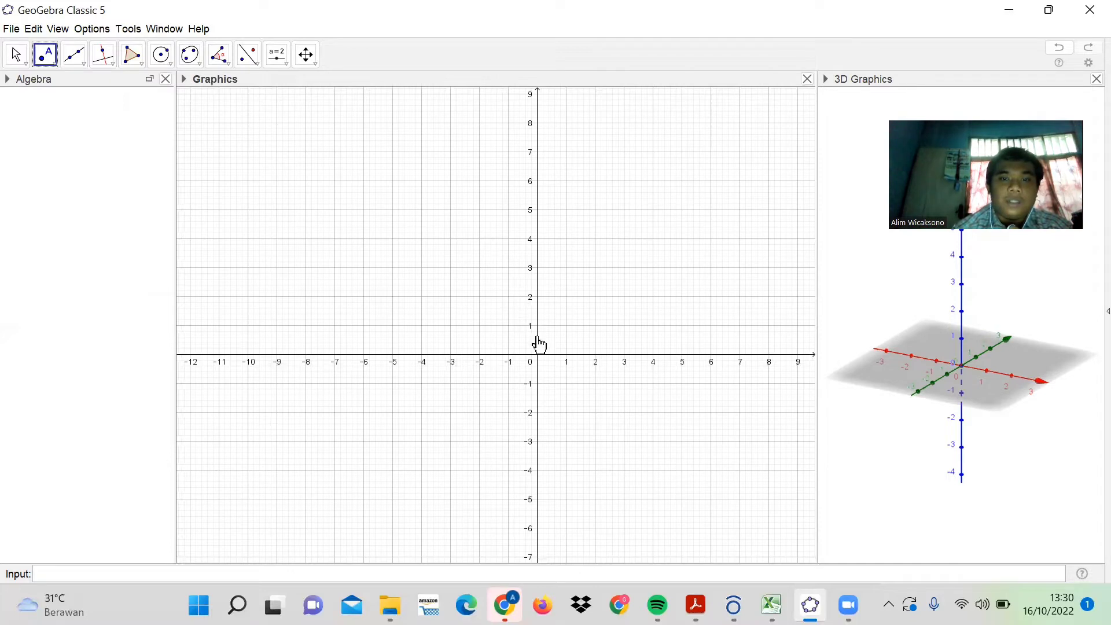
click(536, 355)
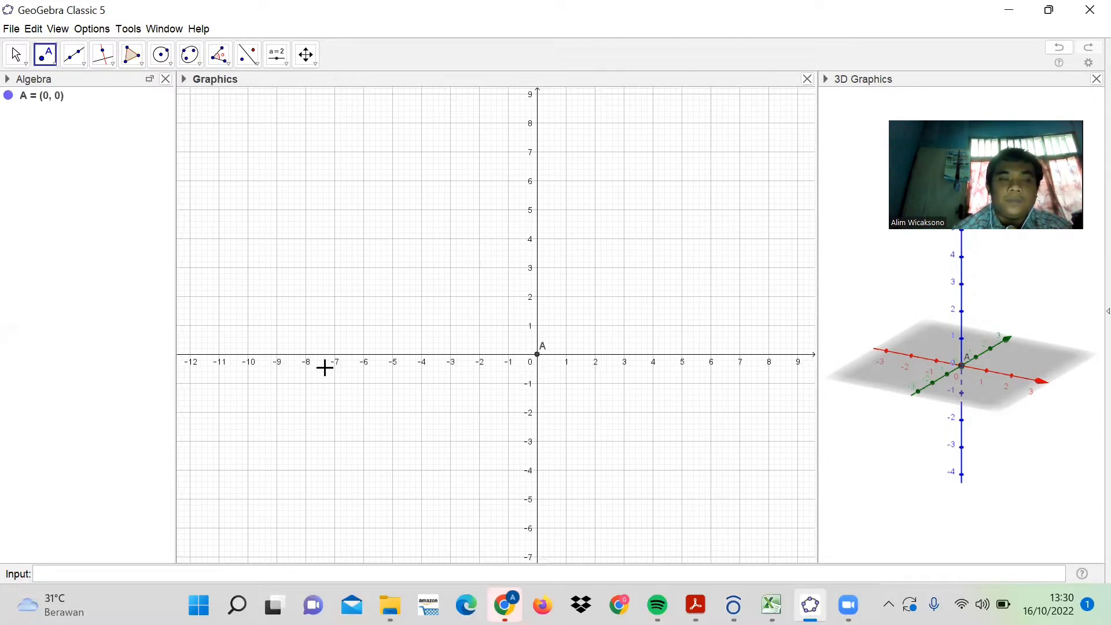
Step: Add a second point on the x-axis at (2, 0) in the Graphics view
scroll(563, 408, up, 1)
scroll(559, 406, up, 3)
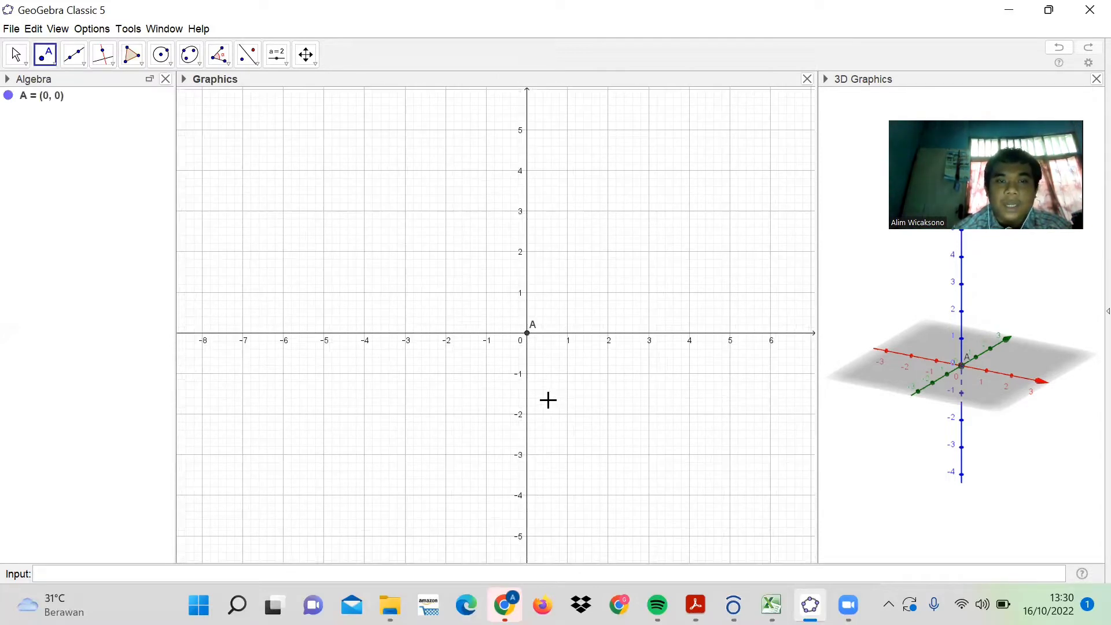
scroll(549, 399, up, 2)
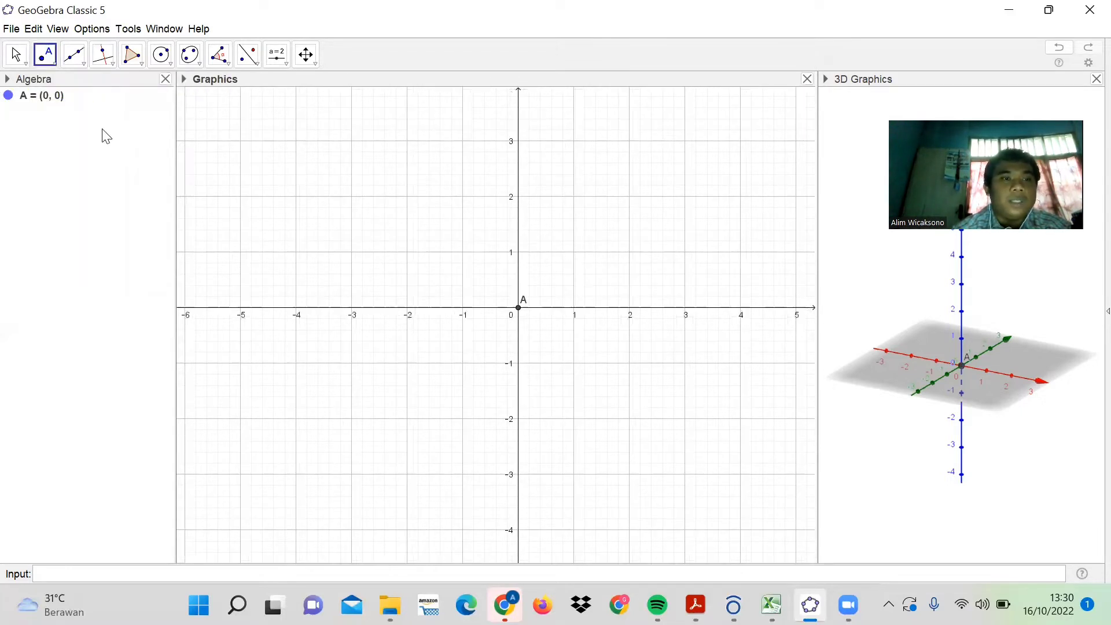
scroll(298, 150, down, 2)
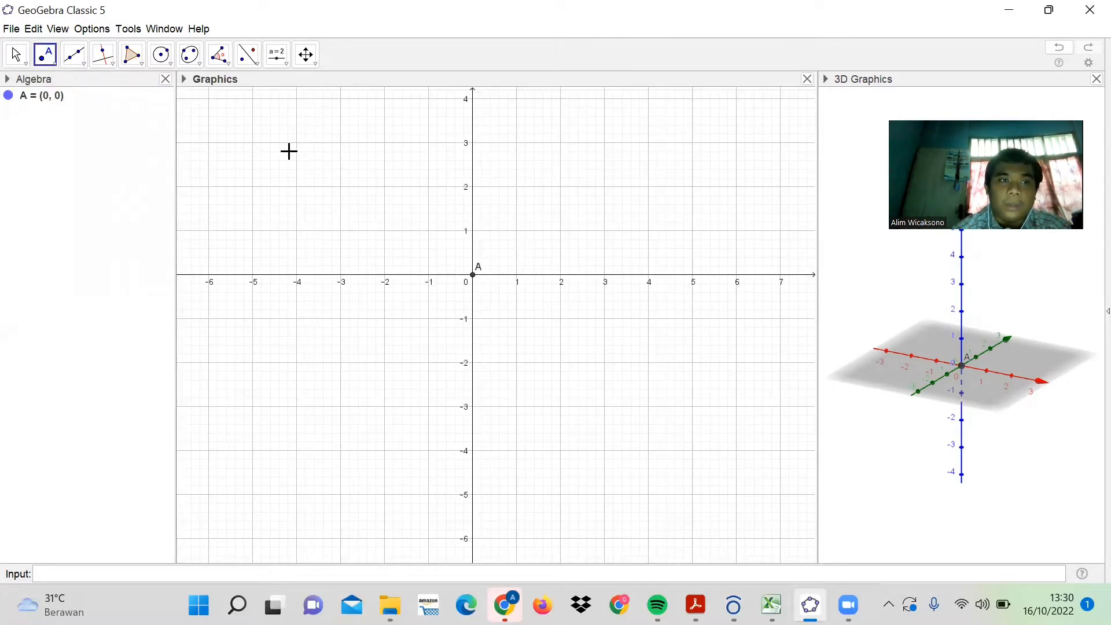
click(84, 64)
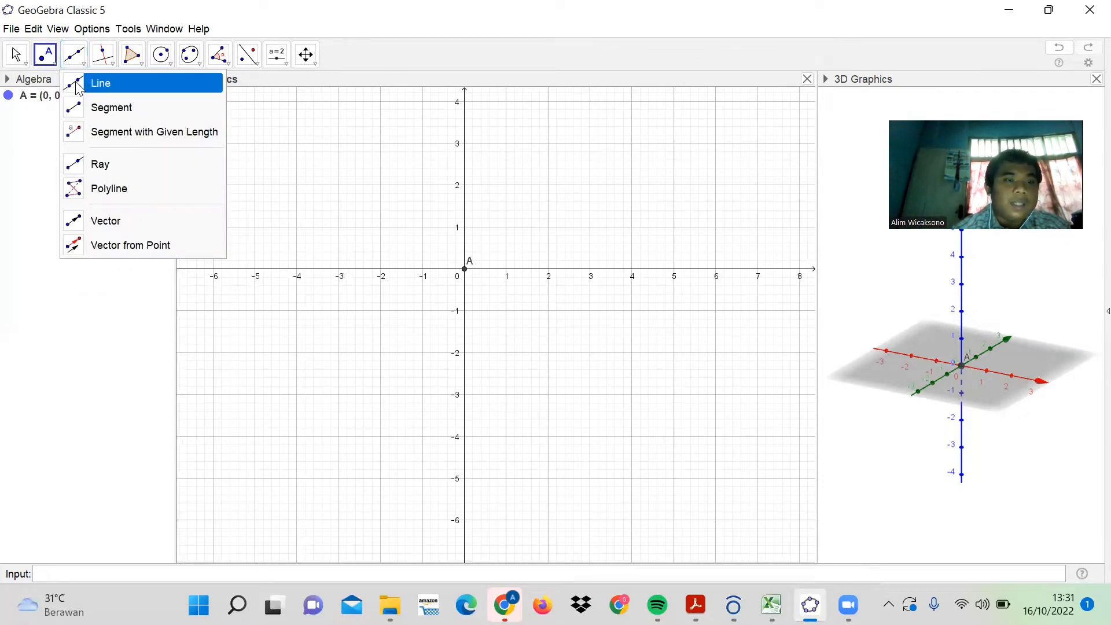
click(37, 139)
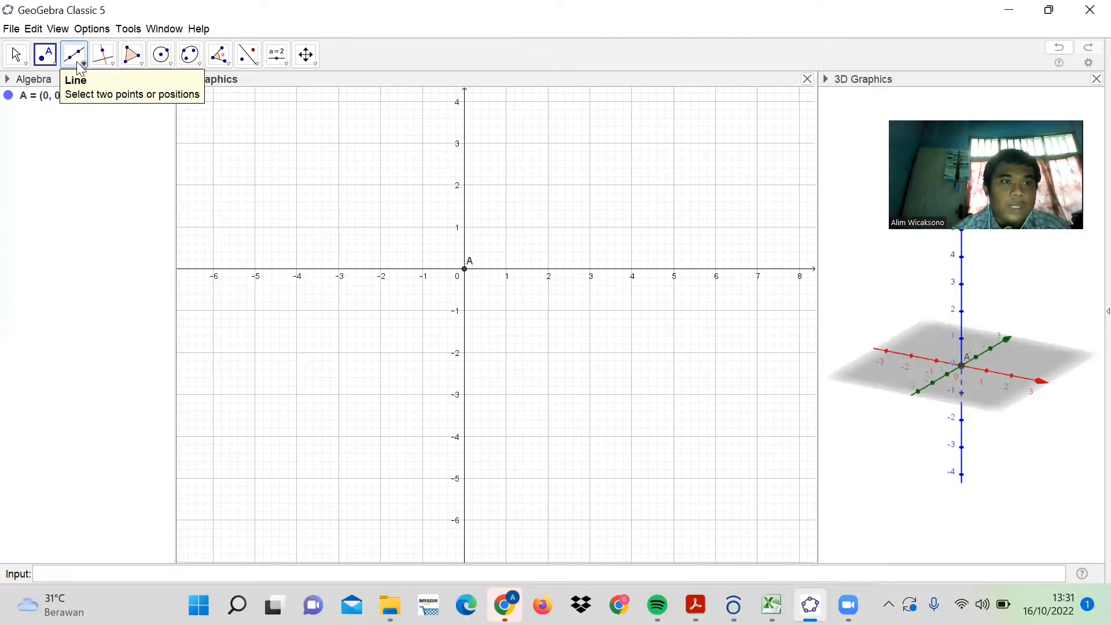
click(81, 56)
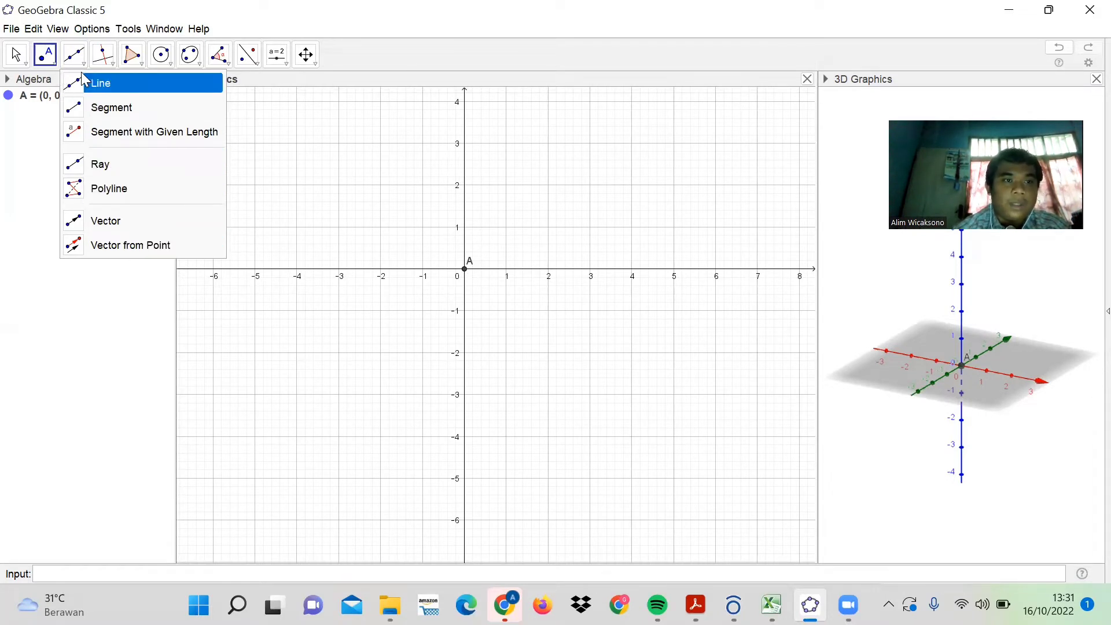
click(49, 68)
click(74, 82)
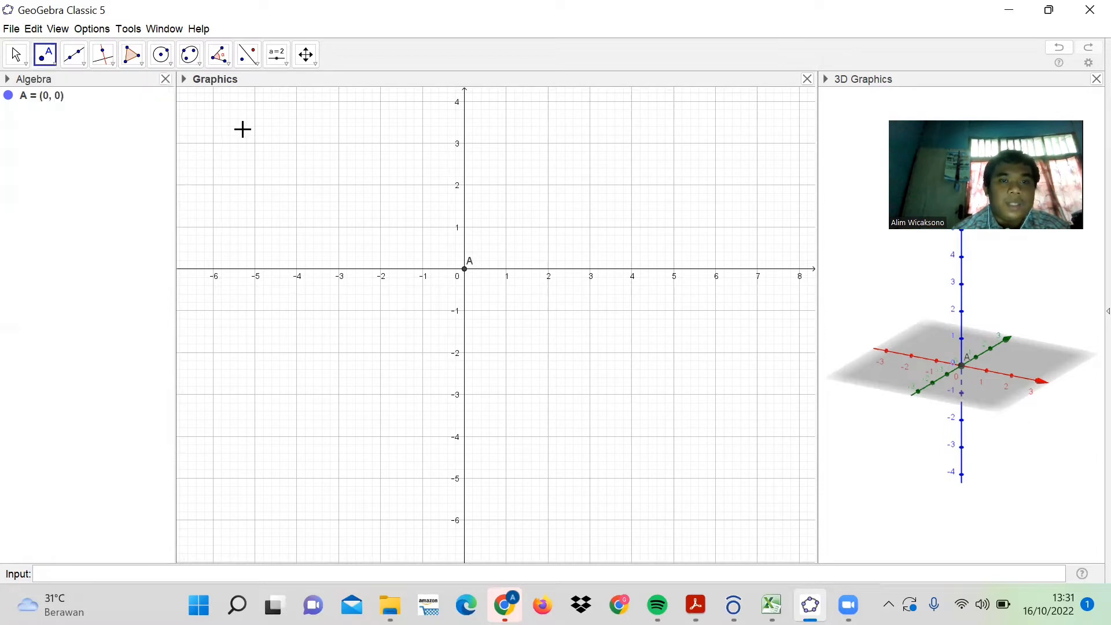
click(548, 269)
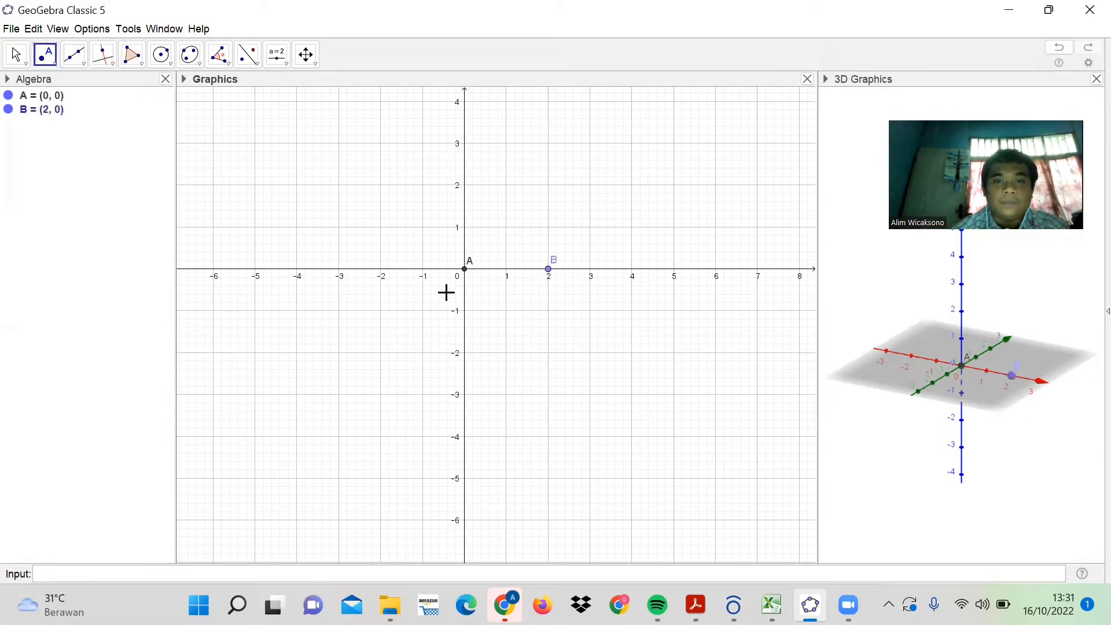
Step: Draw a line through points A and B with the Line tool
click(81, 58)
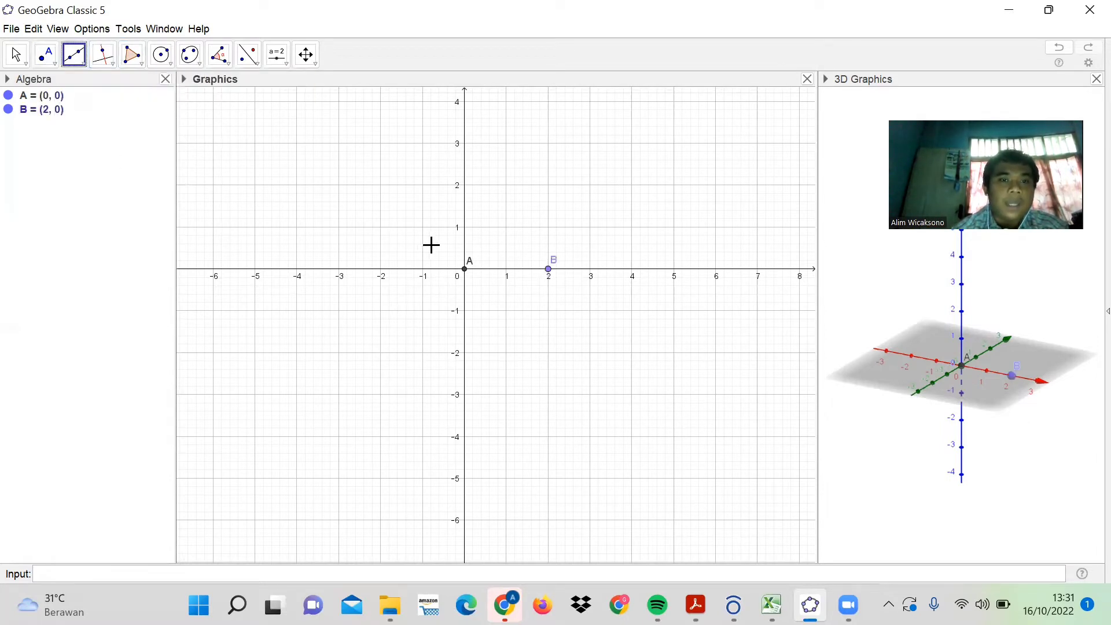
click(487, 274)
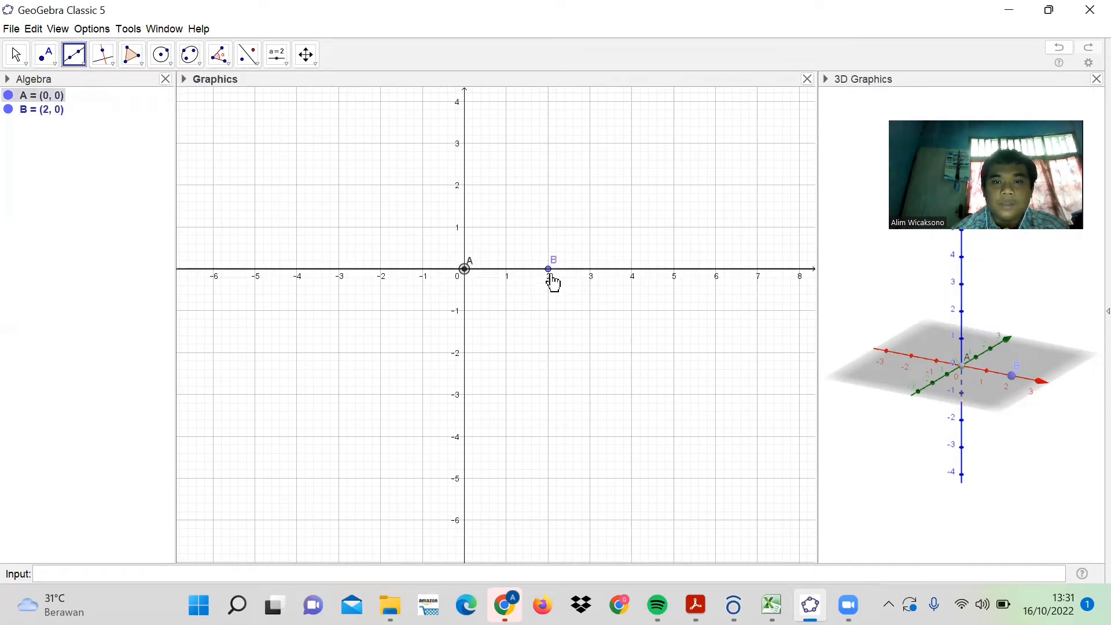
click(549, 271)
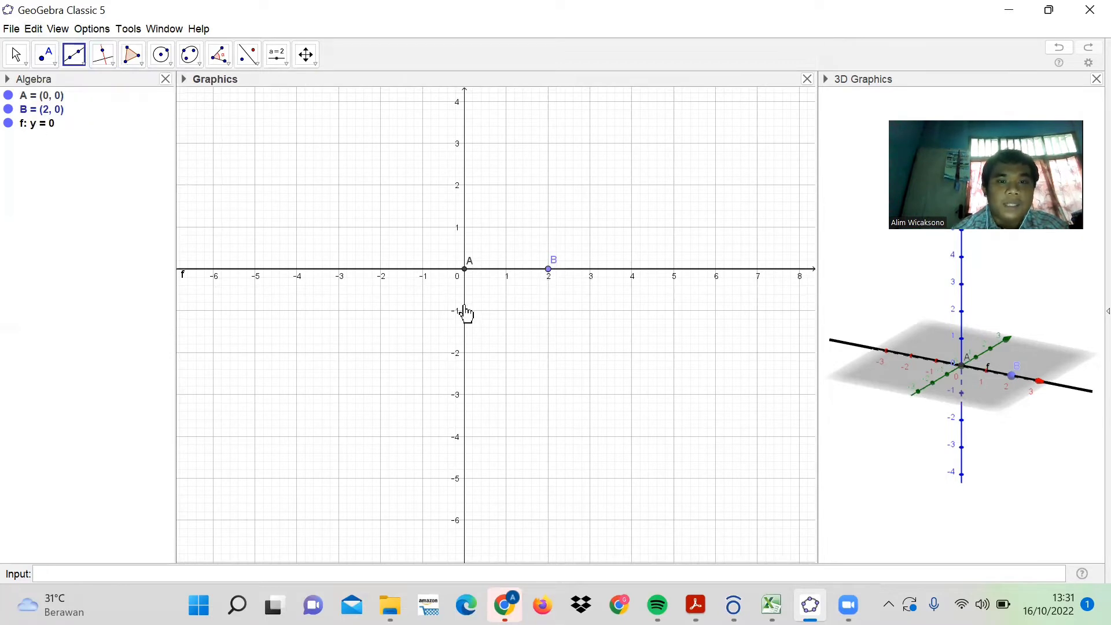
Step: Delete the line through points A and B, keeping both points
click(15, 55)
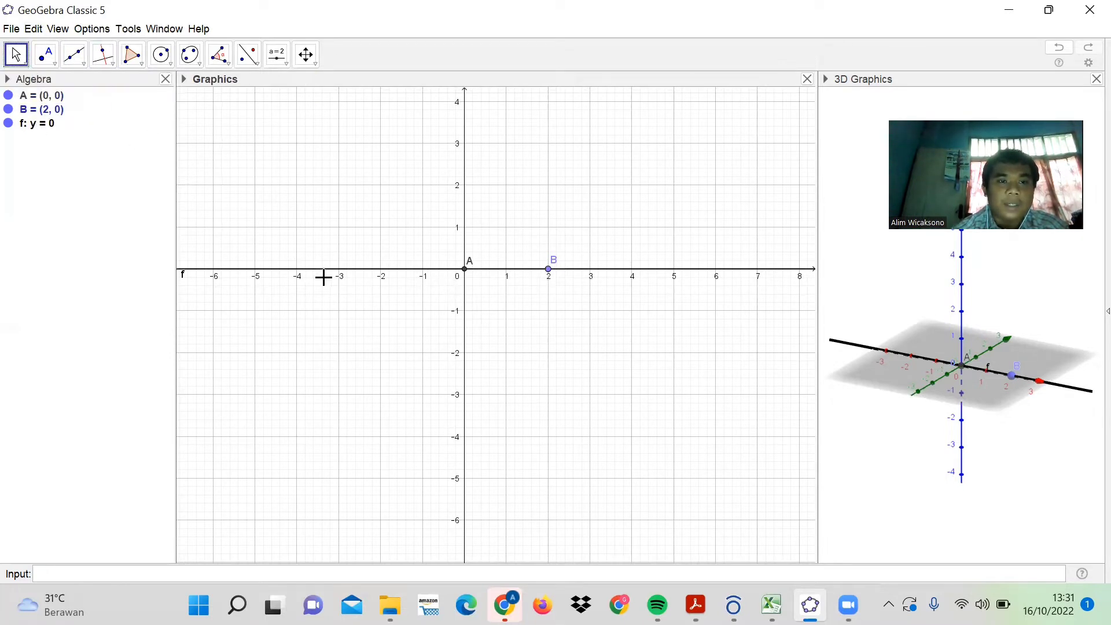
click(332, 271)
right_click(332, 272)
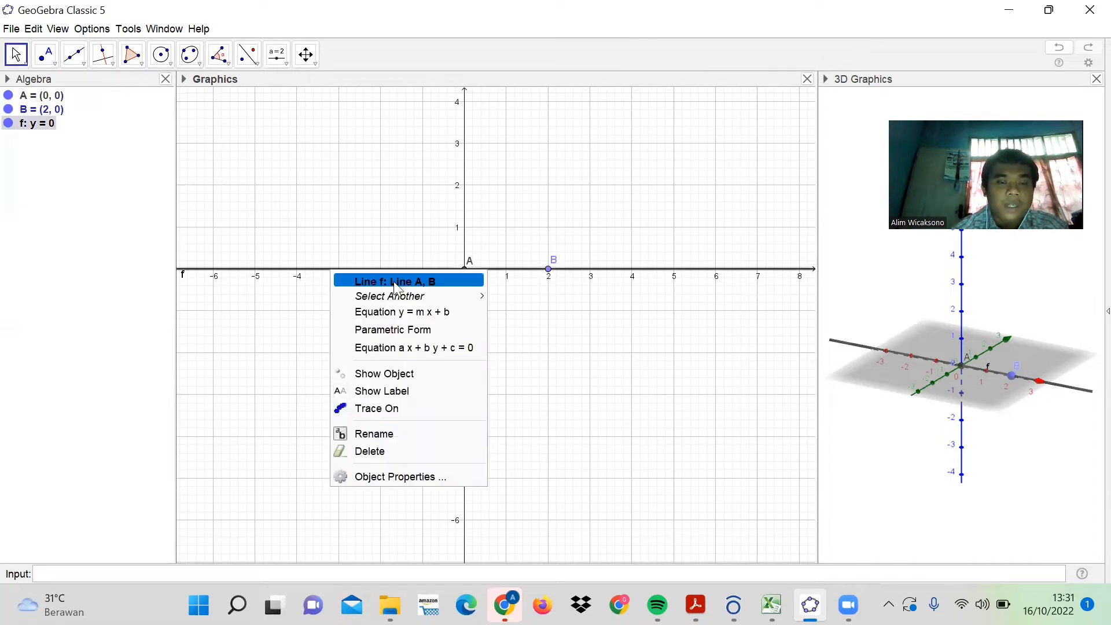
click(411, 450)
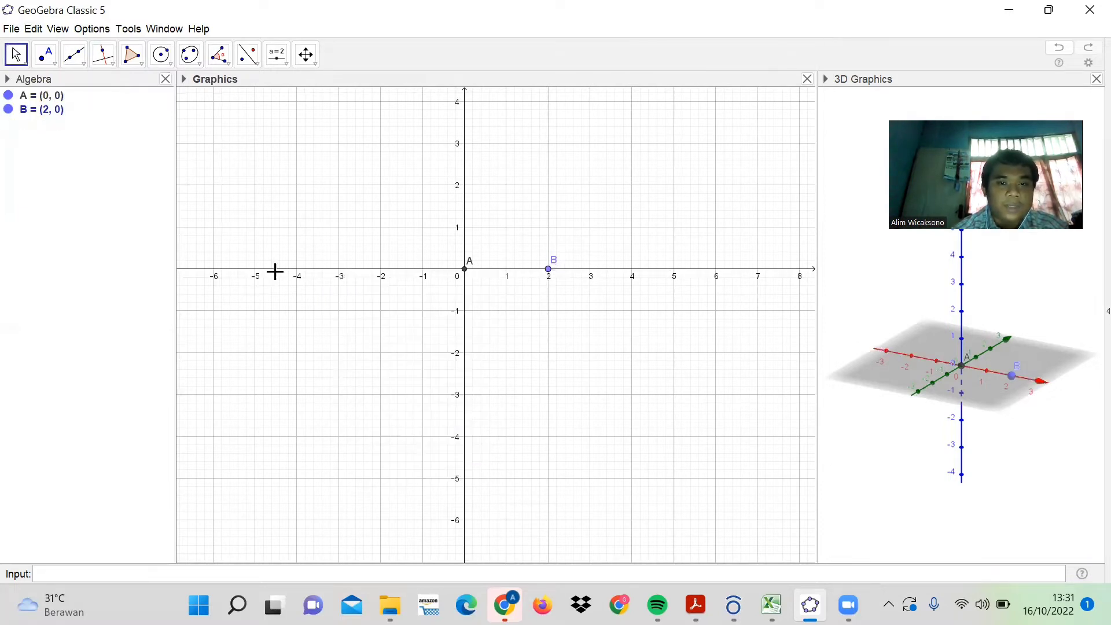
Step: Connect points A and B with a segment using the Segment tool
click(81, 58)
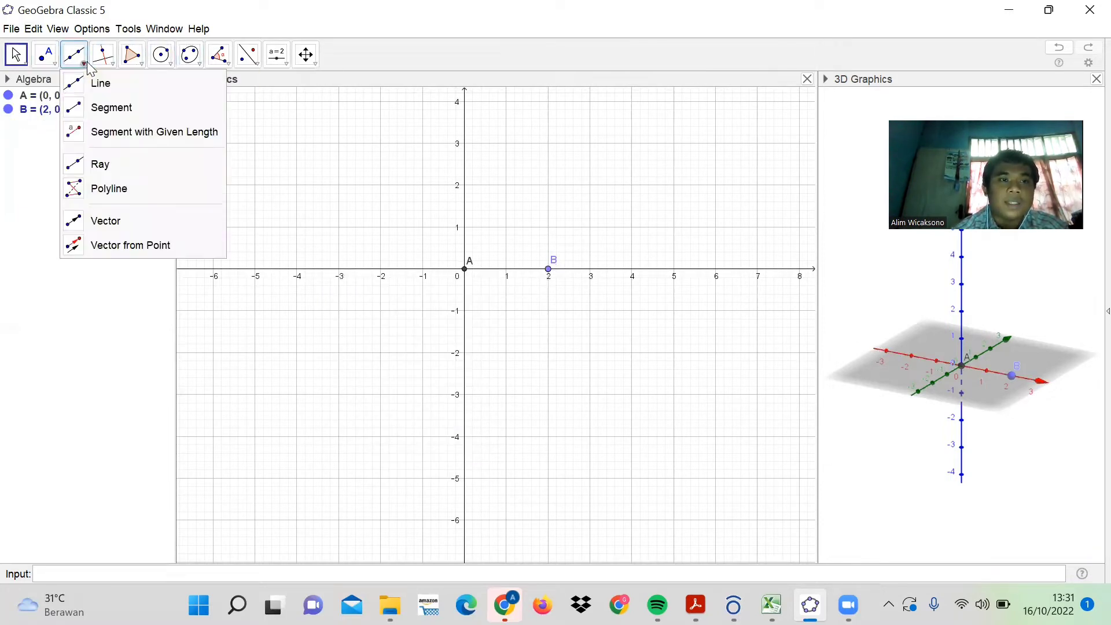
click(98, 107)
click(465, 270)
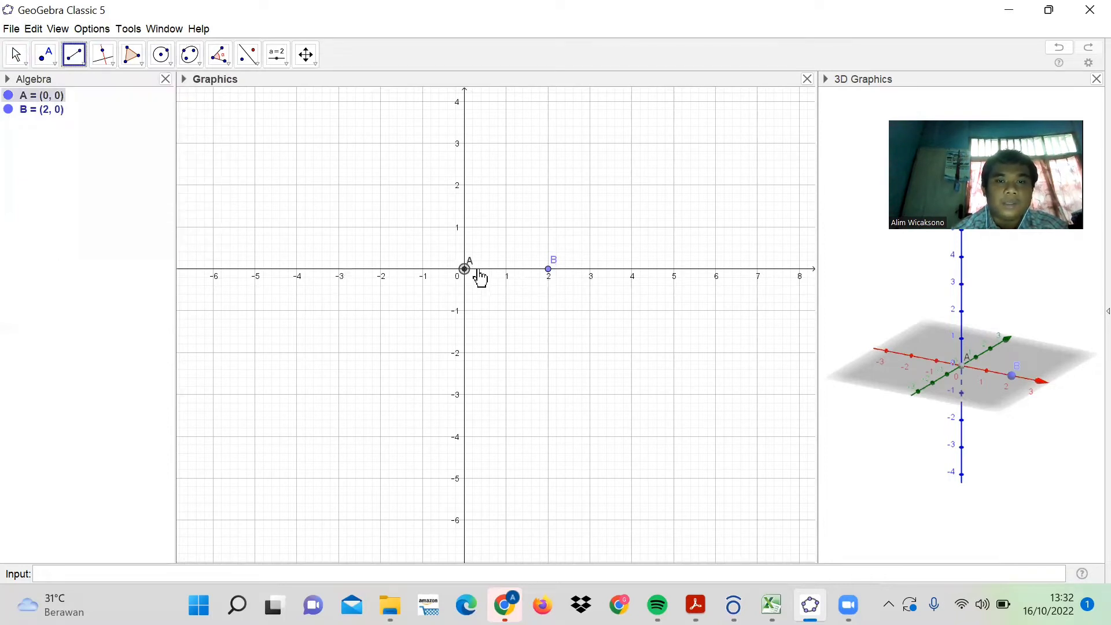
click(548, 270)
scroll(514, 330, up, 2)
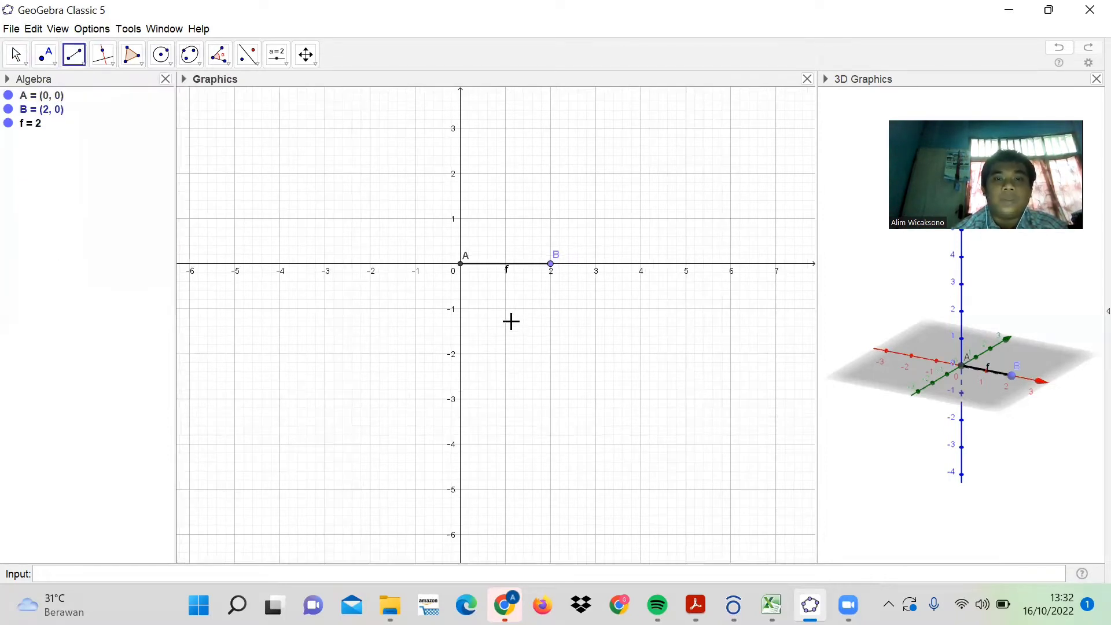
scroll(510, 322, up, 5)
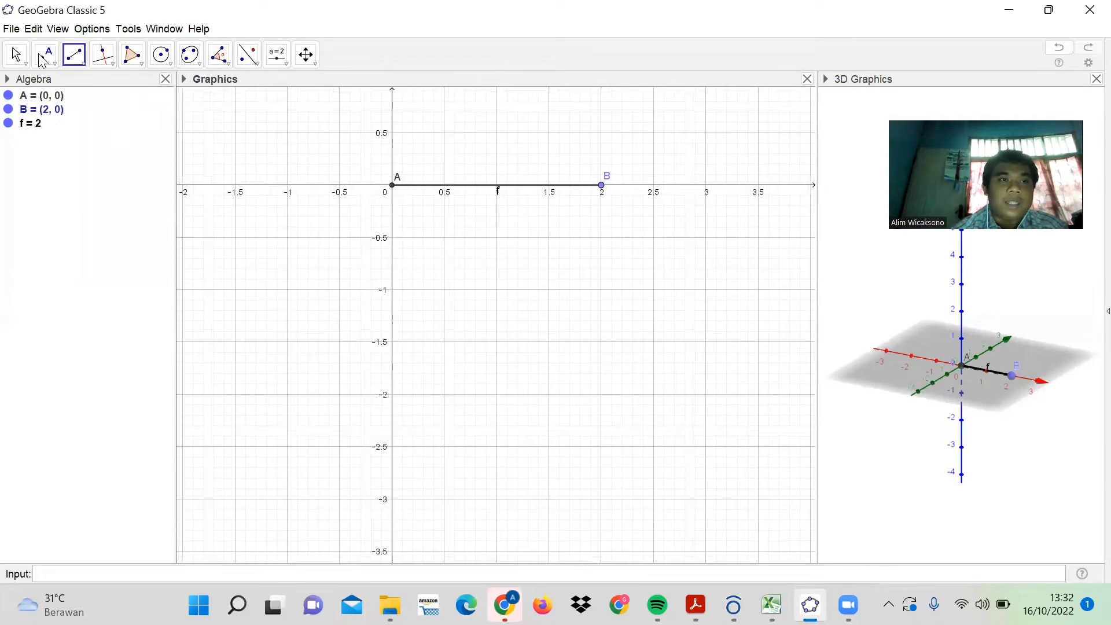
Step: Hide the label of the segment between points A and B
click(16, 55)
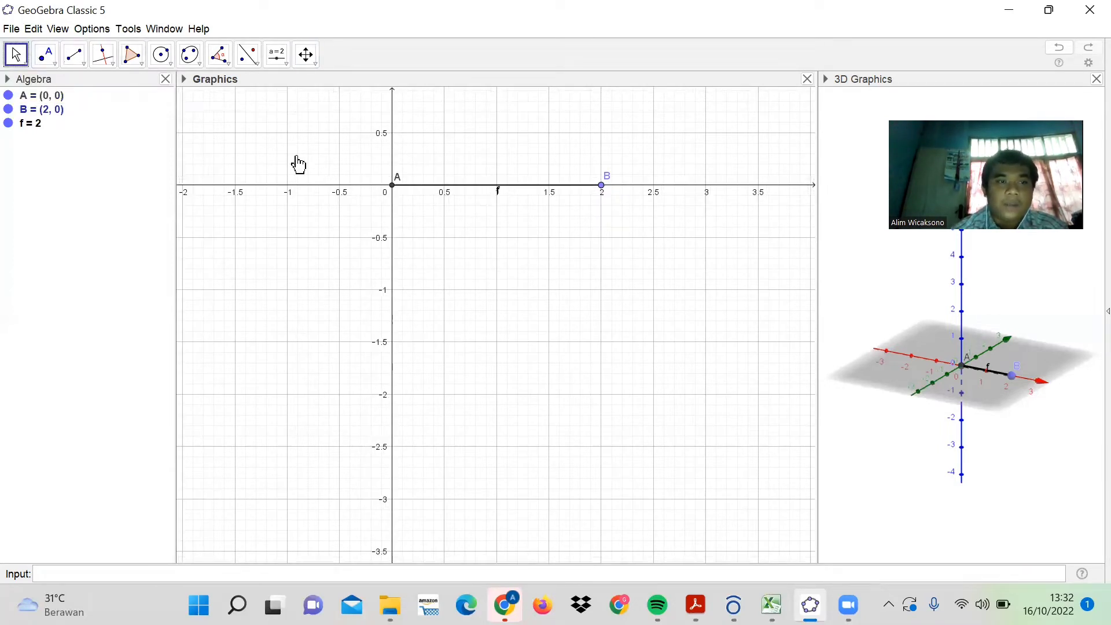
right_click(496, 186)
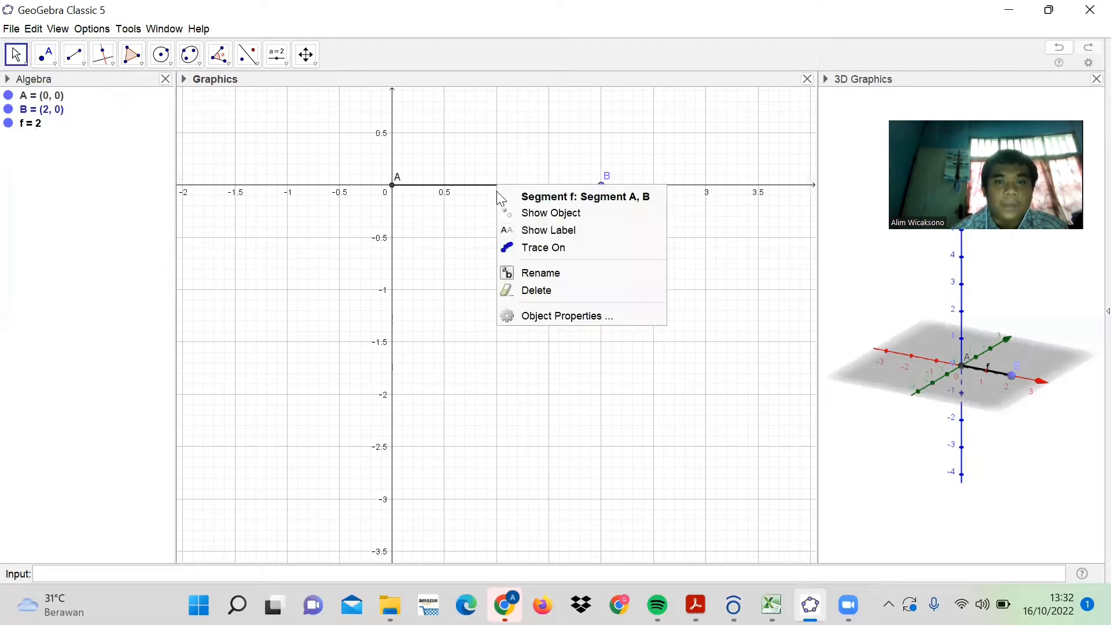
click(508, 230)
scroll(495, 193, down, 1)
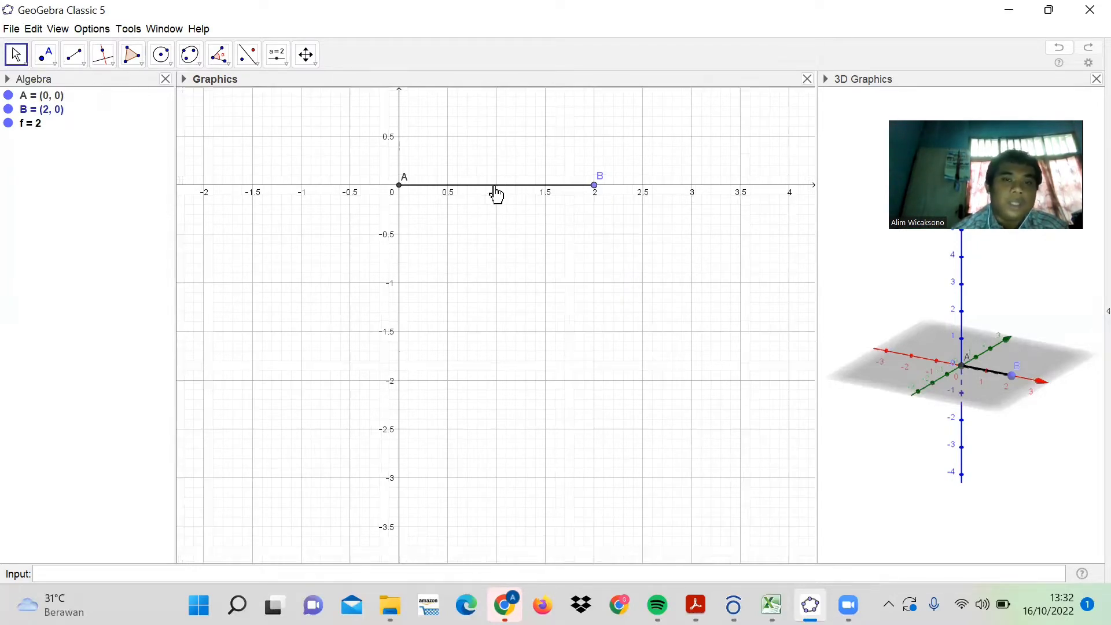
Step: Draw a line perpendicular to segment AB through a new point at (1, -0.5) with the Perpendicular Line tool
scroll(463, 170, down, 1)
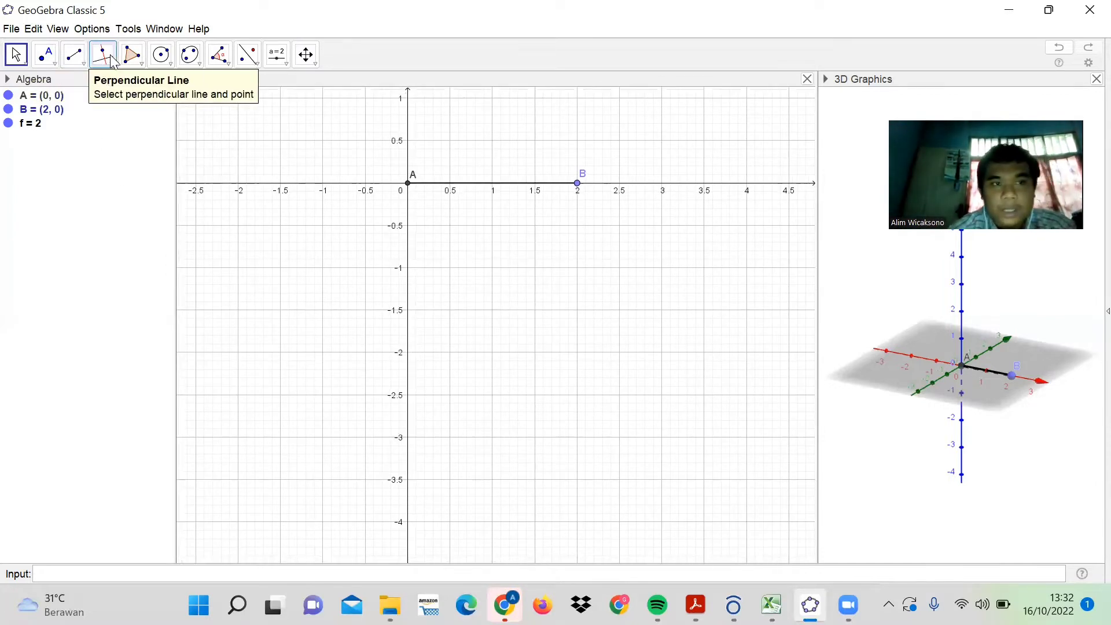
click(112, 63)
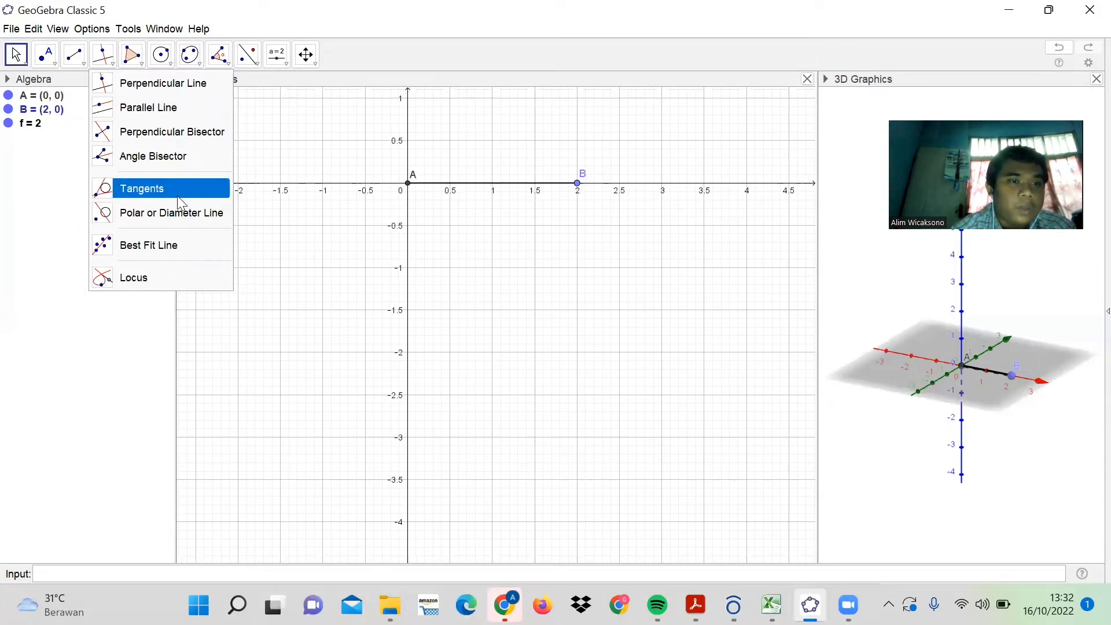
click(191, 94)
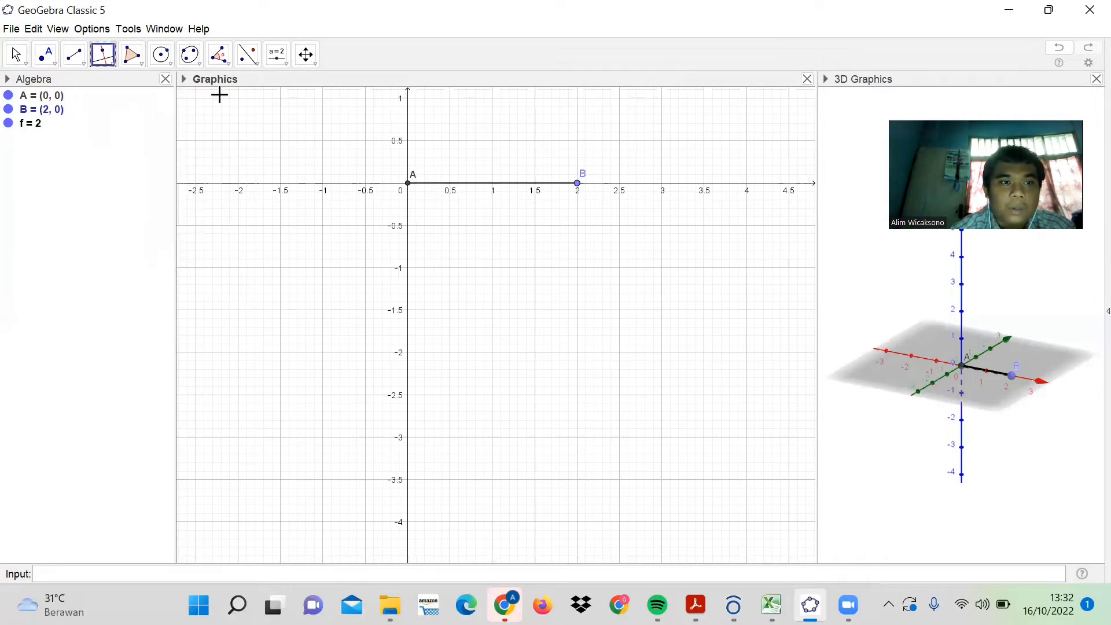
click(493, 183)
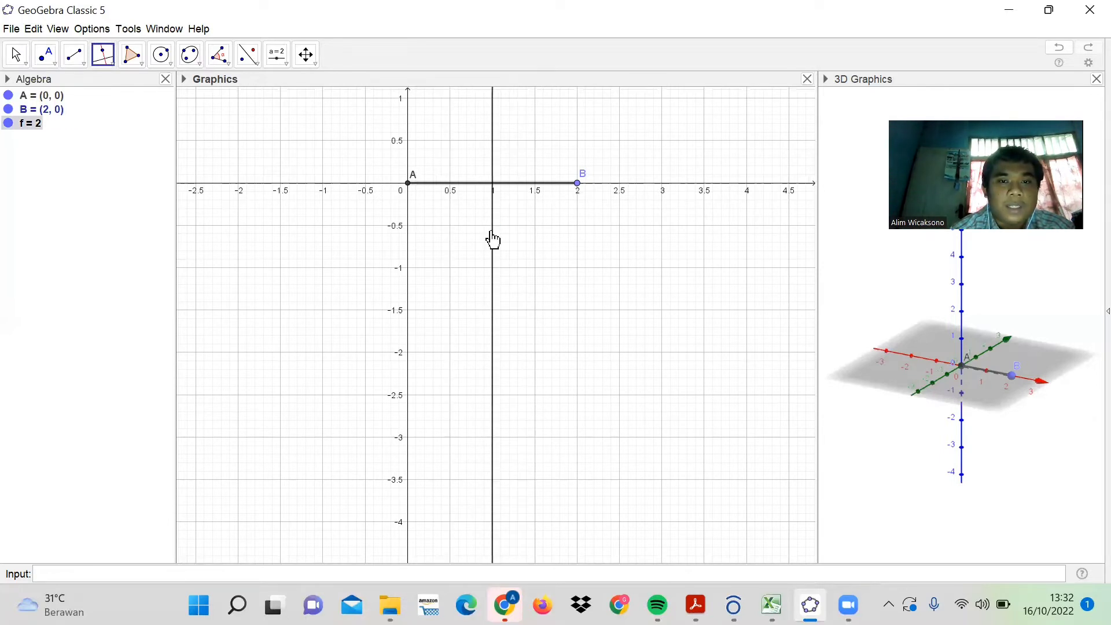
click(492, 238)
scroll(596, 237, up, 1)
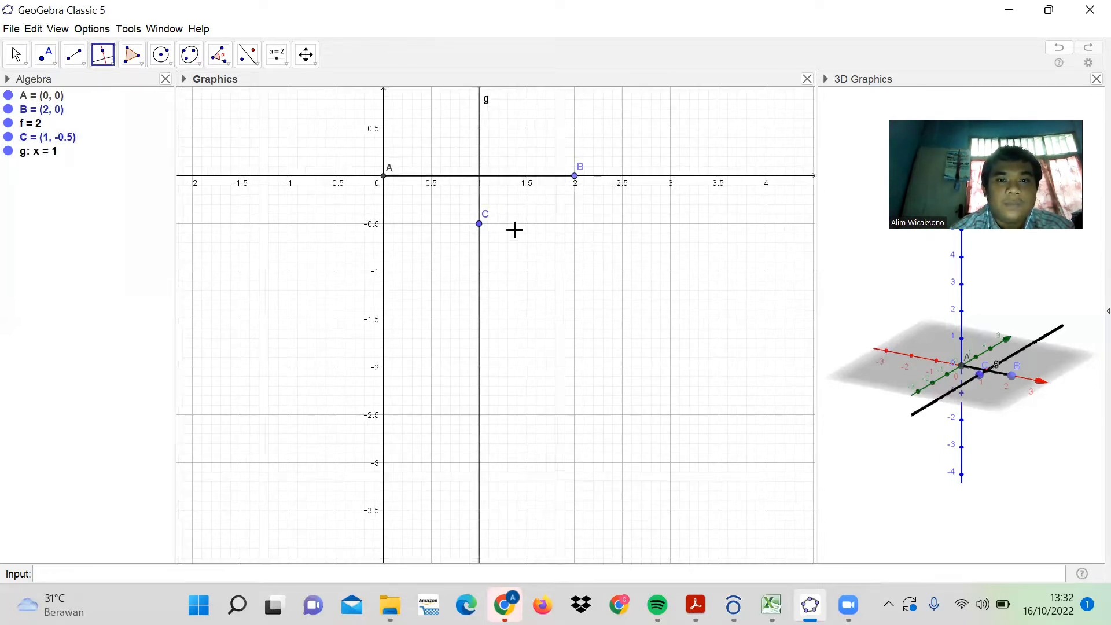
key(ctrl+z)
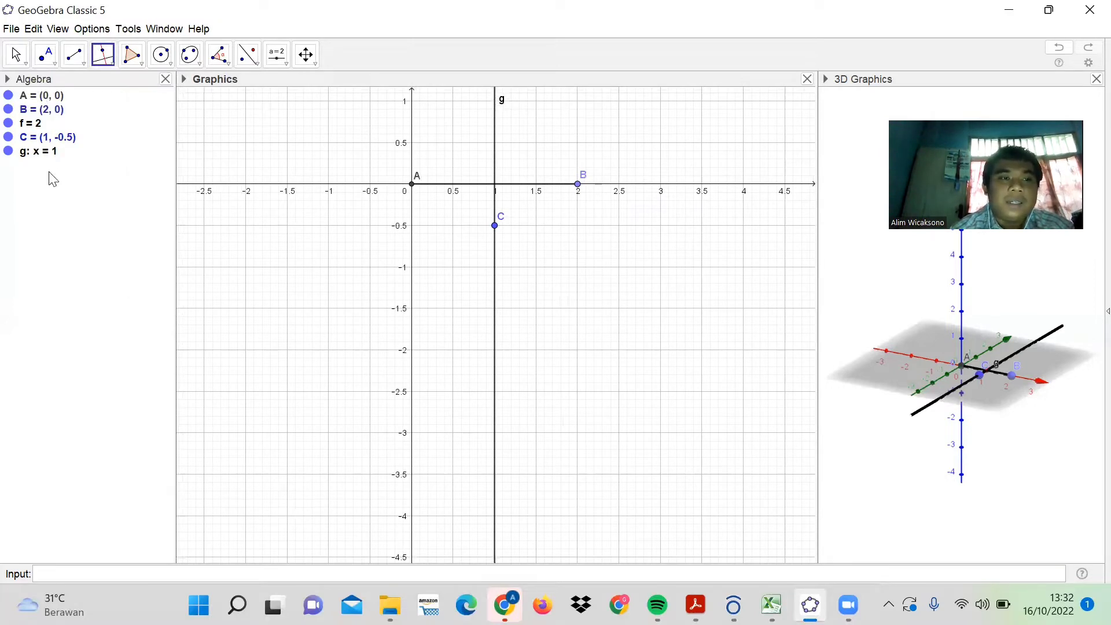
Step: Delete the perpendicular line and its point C, keeping segment AB
click(55, 152)
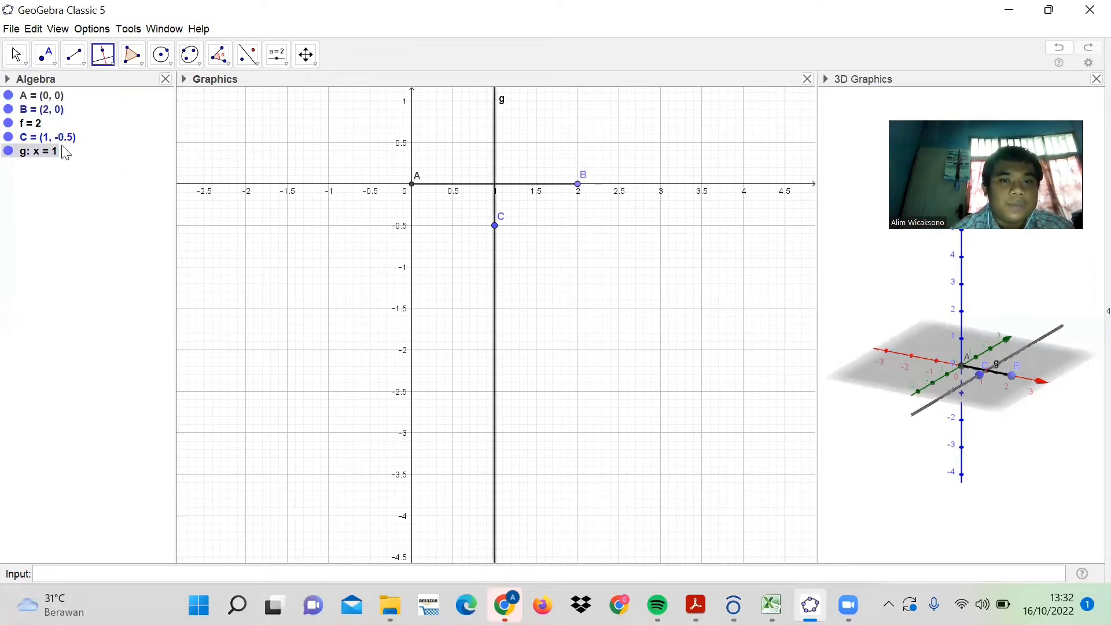
right_click(51, 153)
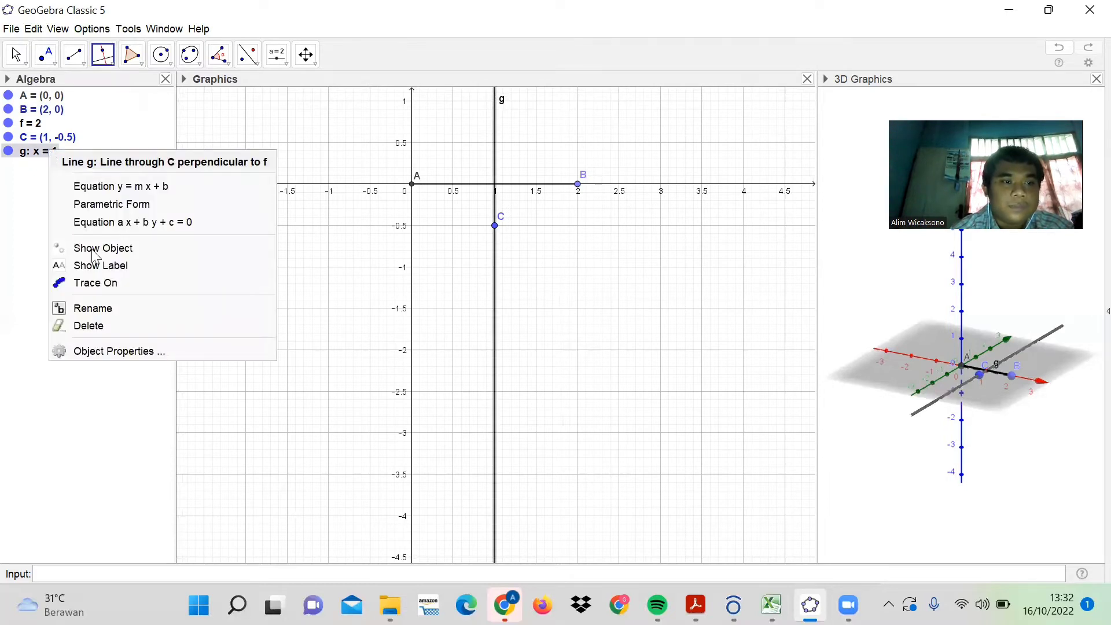
click(116, 325)
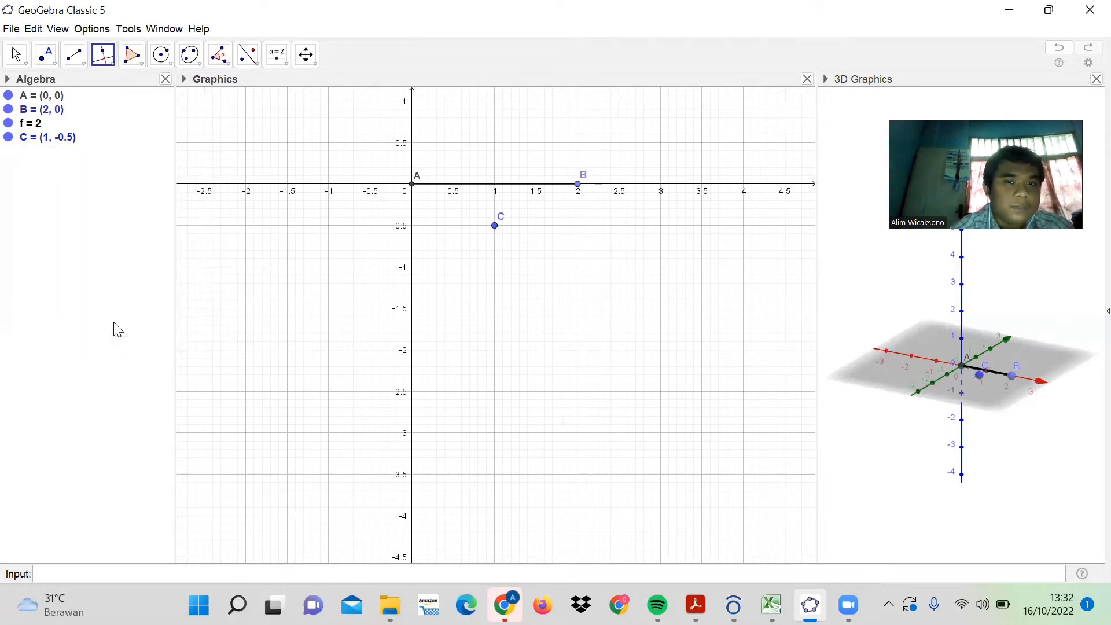
right_click(497, 228)
click(542, 350)
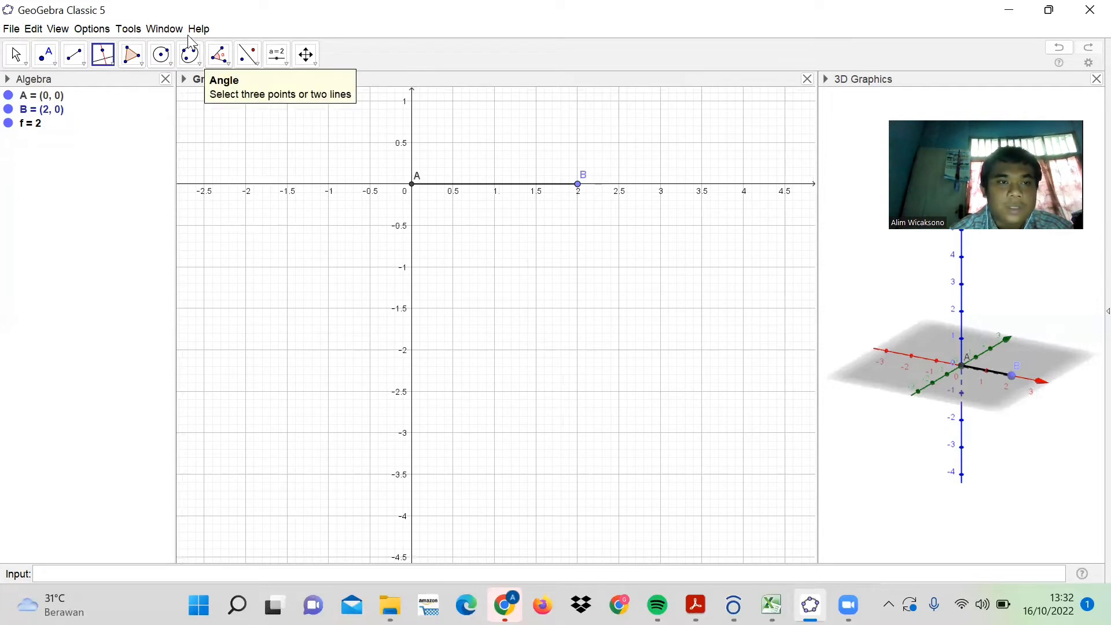
click(132, 55)
click(153, 59)
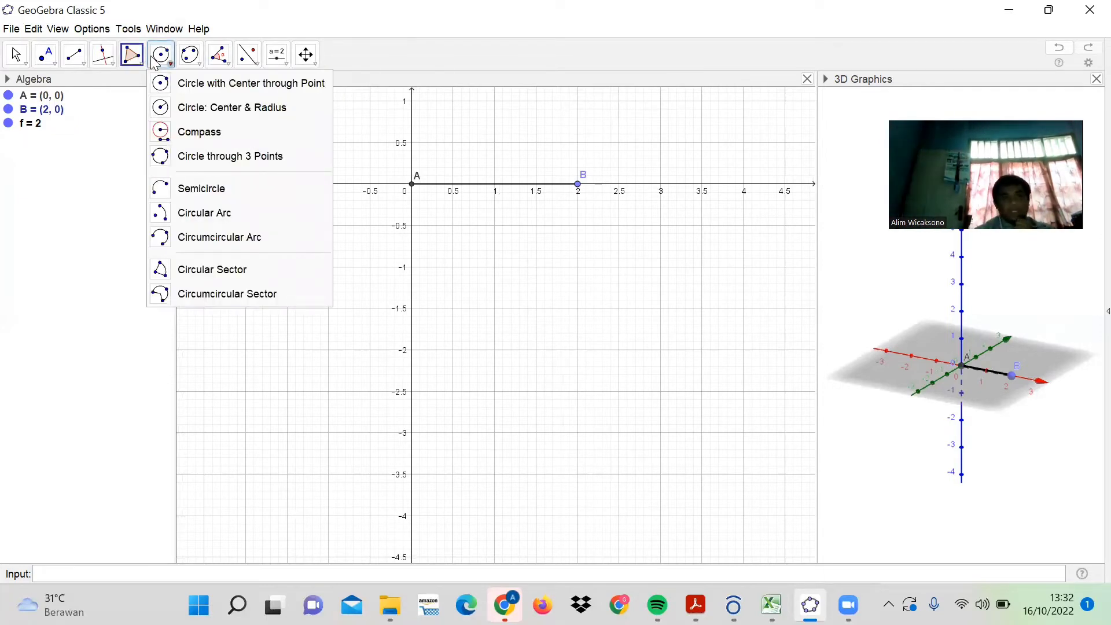
click(130, 56)
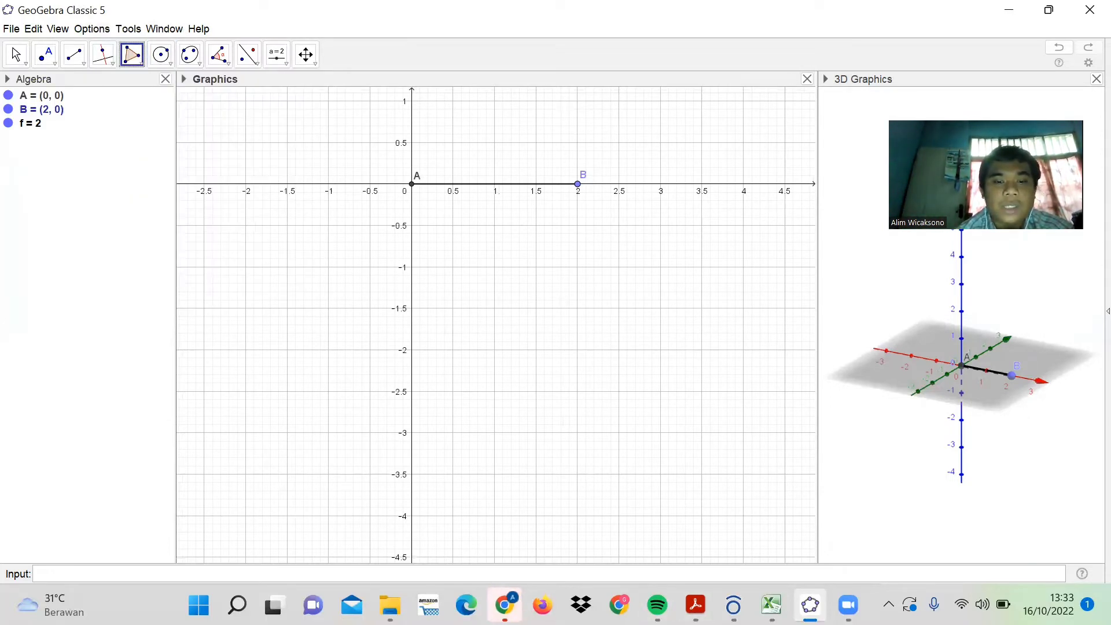
Step: Switch to Chrome to read the definition in the "apa itu segi" search results, and return to GeoGebra
click(504, 605)
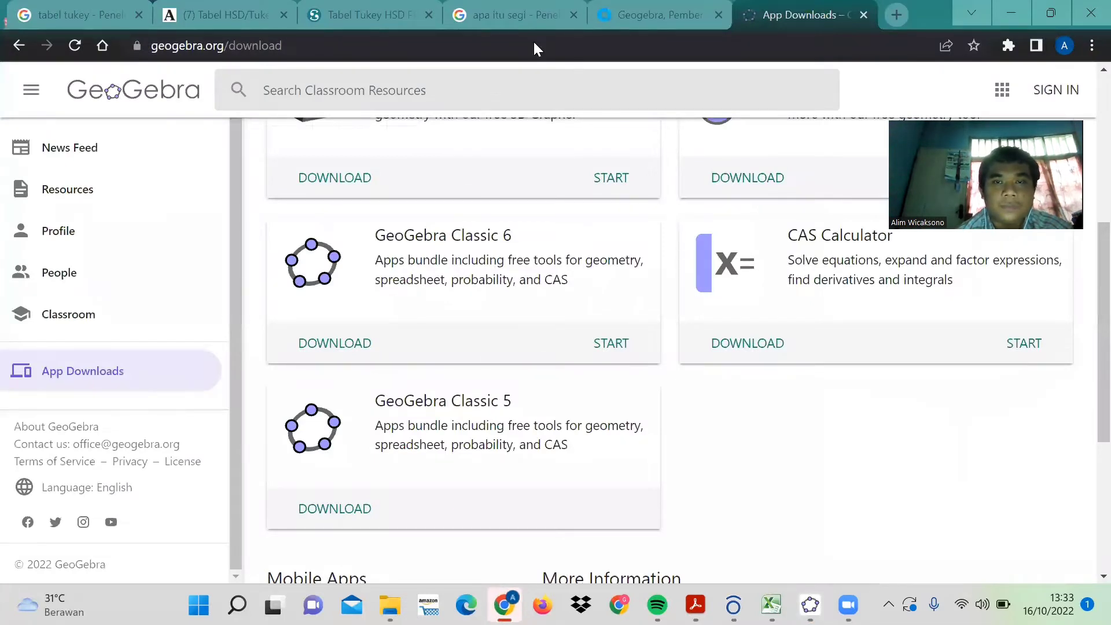
click(517, 15)
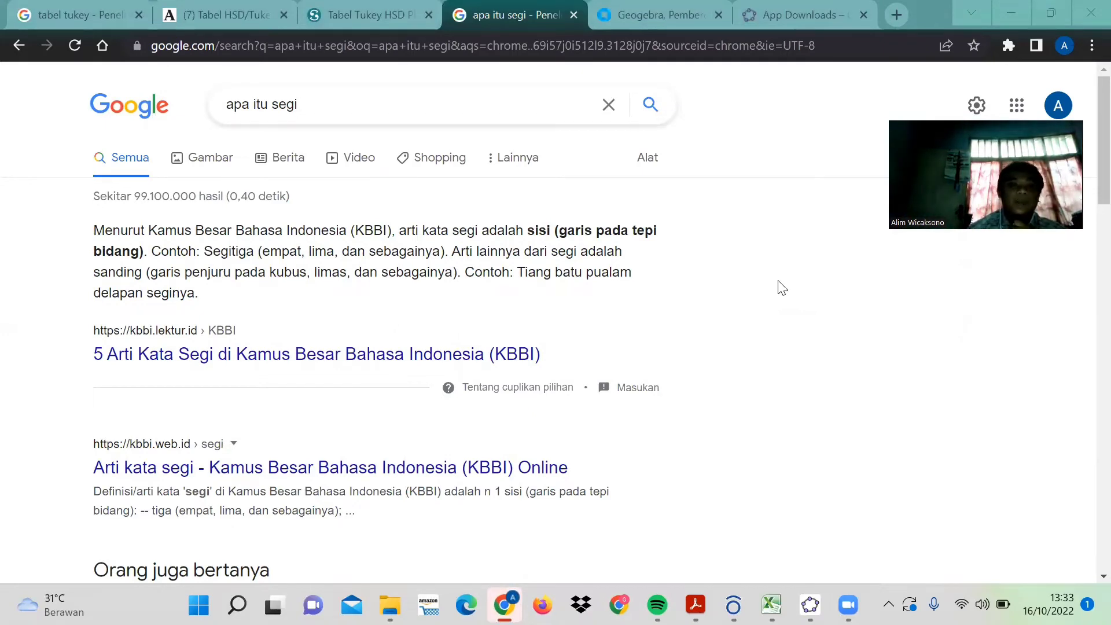
click(809, 603)
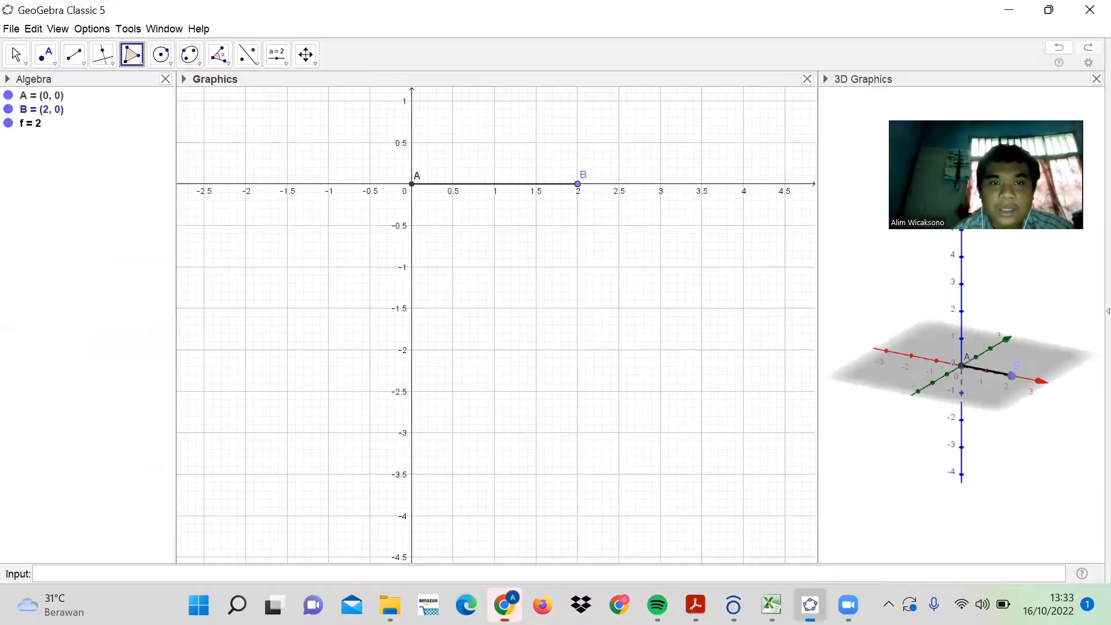
Step: Place a third point at (1, -2) below segment AB and hide the segment
scroll(313, 332, down, 2)
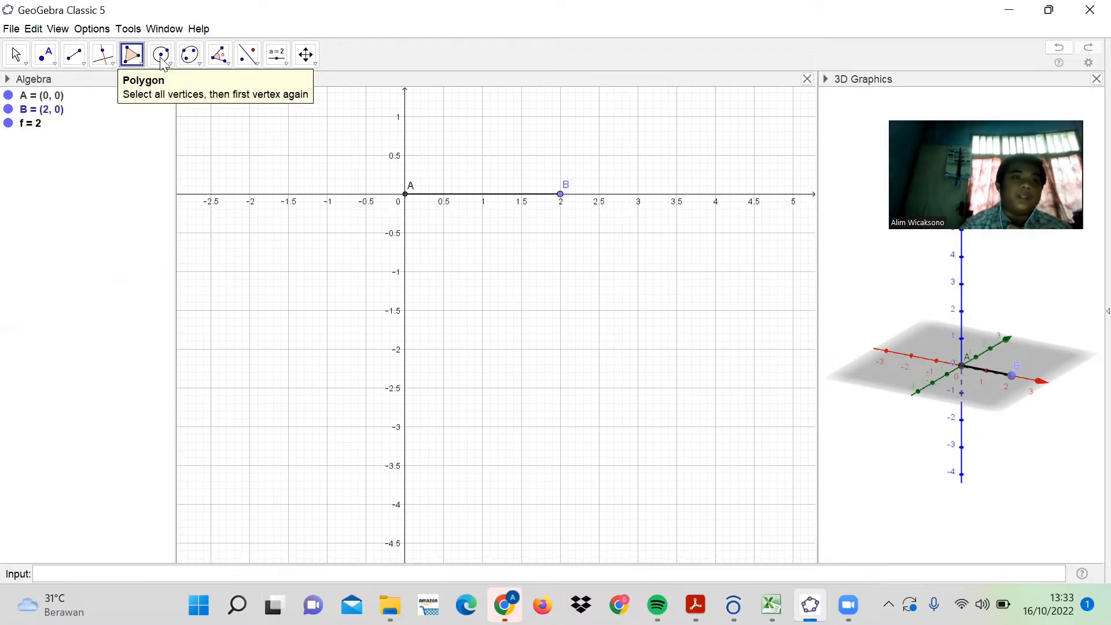
click(139, 64)
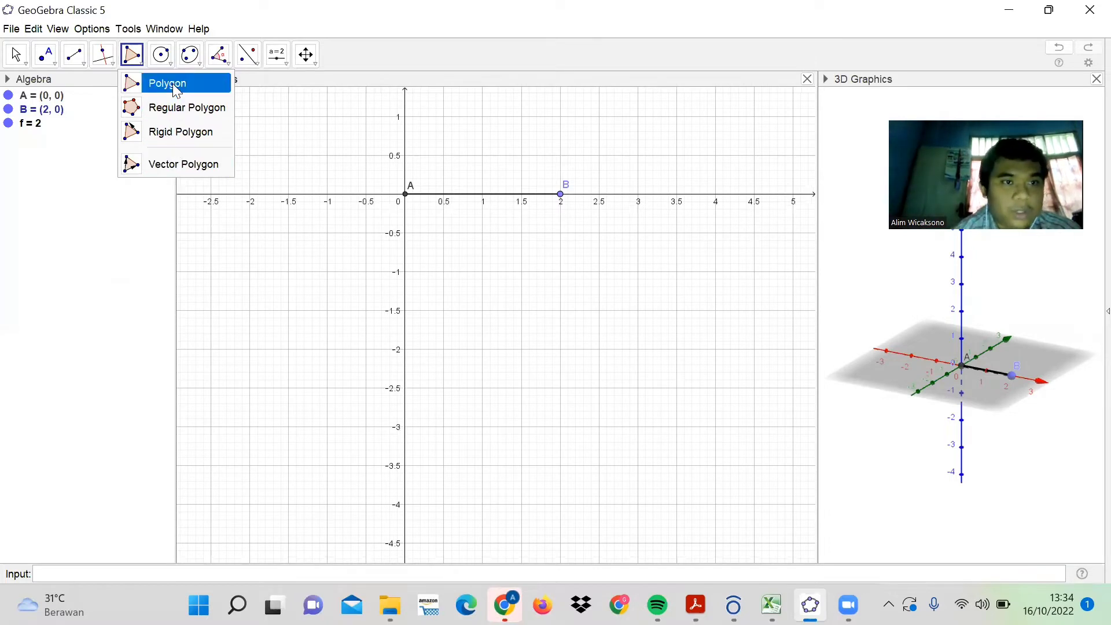
click(45, 54)
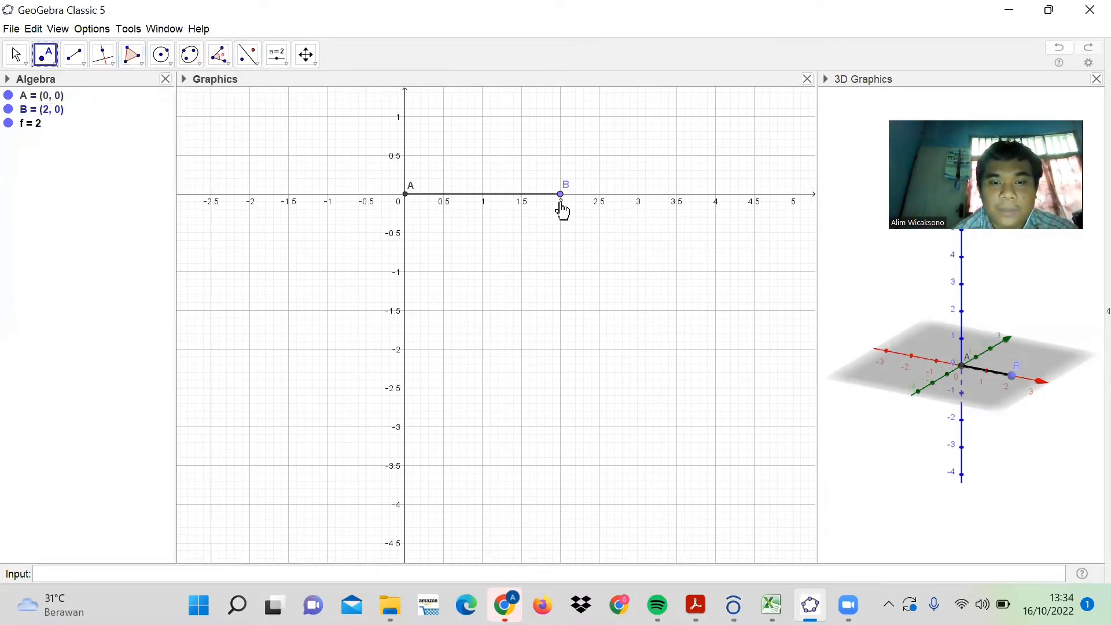
click(483, 350)
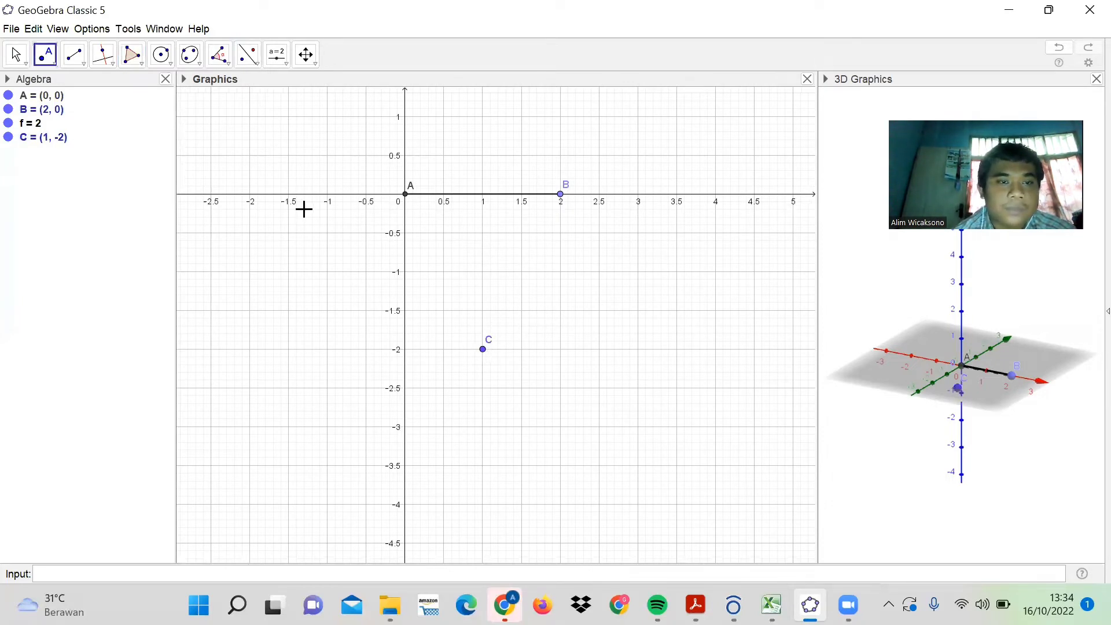
click(15, 54)
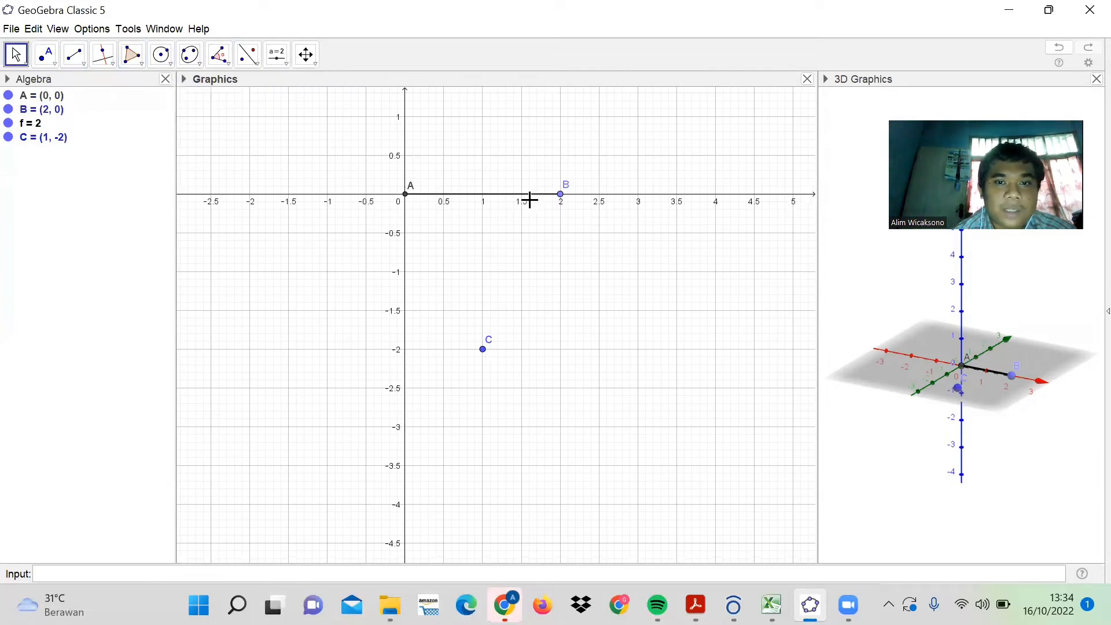
click(8, 124)
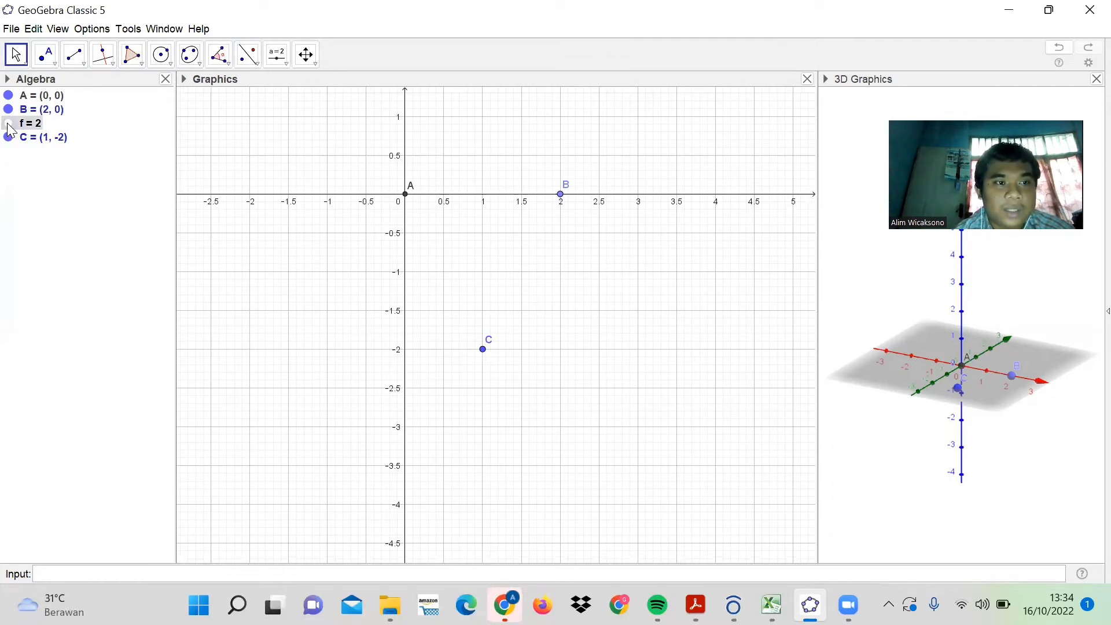
Step: Draw a triangle through points A, B and C with the Polygon tool, closing it at A
click(132, 54)
click(405, 195)
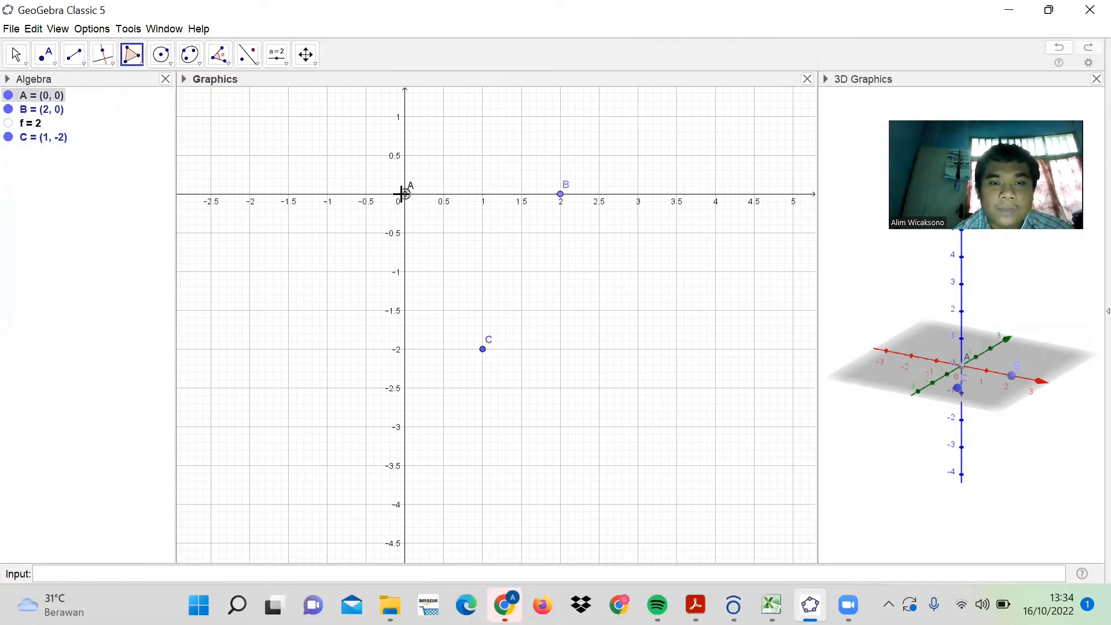
click(560, 194)
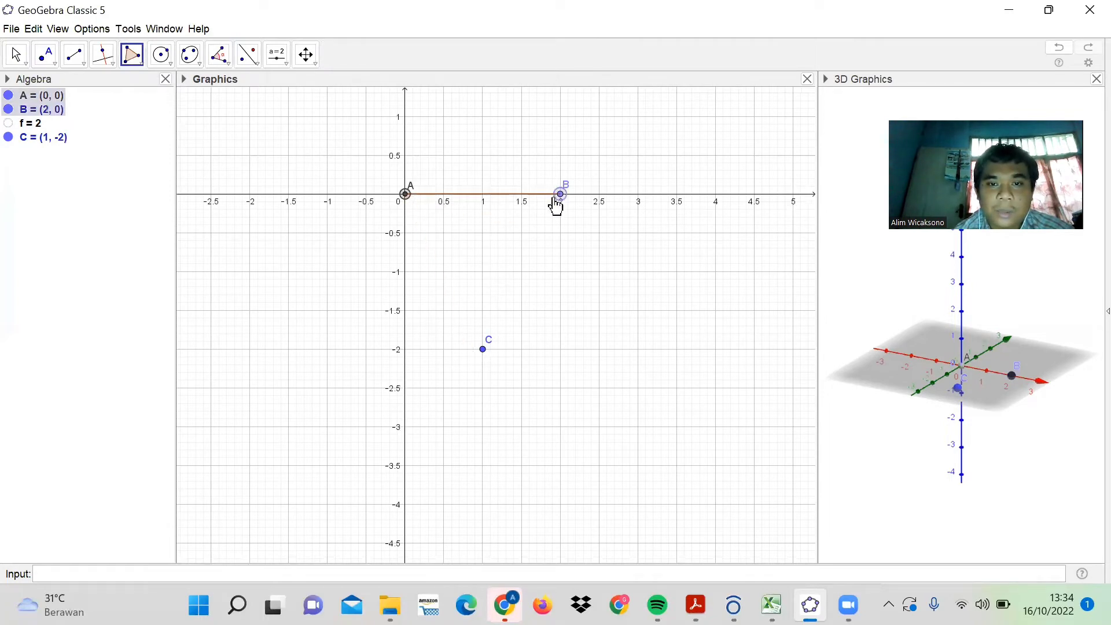
click(483, 349)
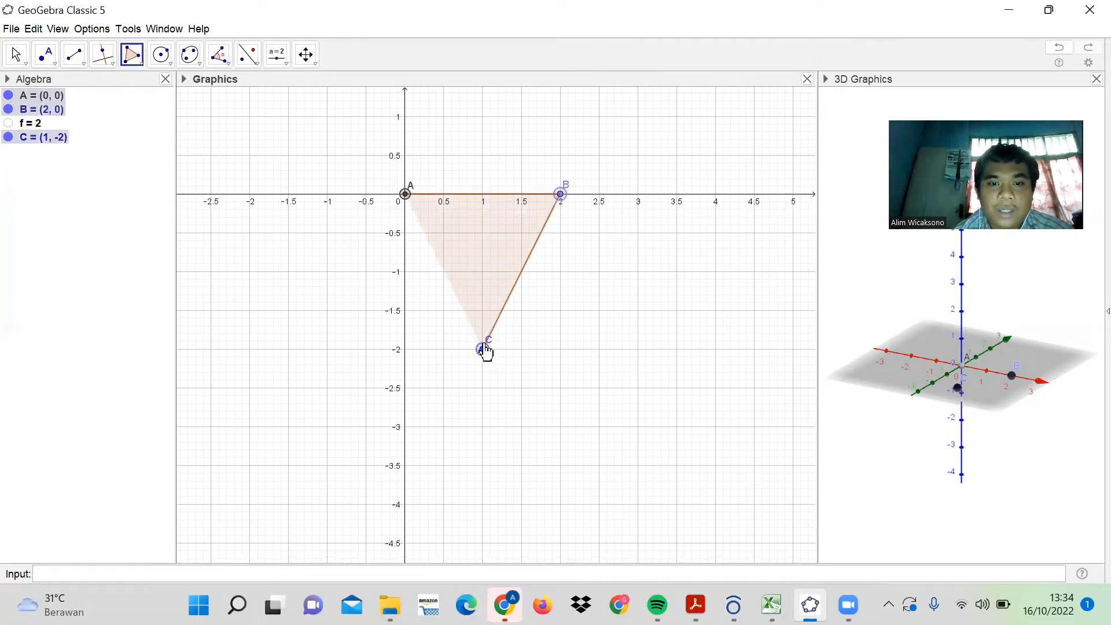
click(404, 194)
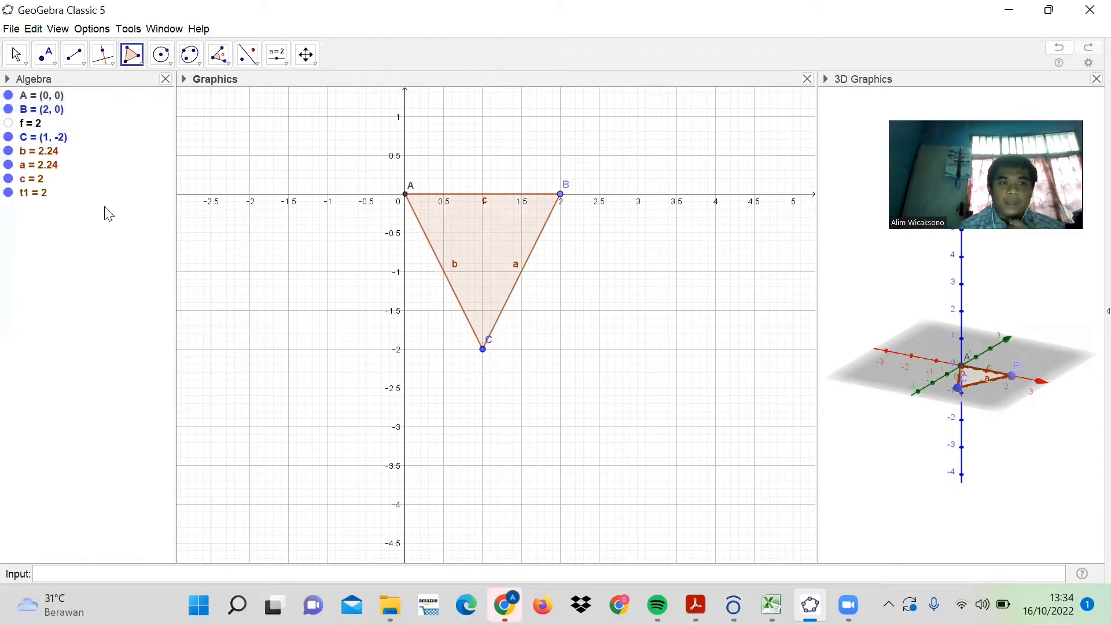
Step: Show the triangle's own label and hide it again
click(16, 54)
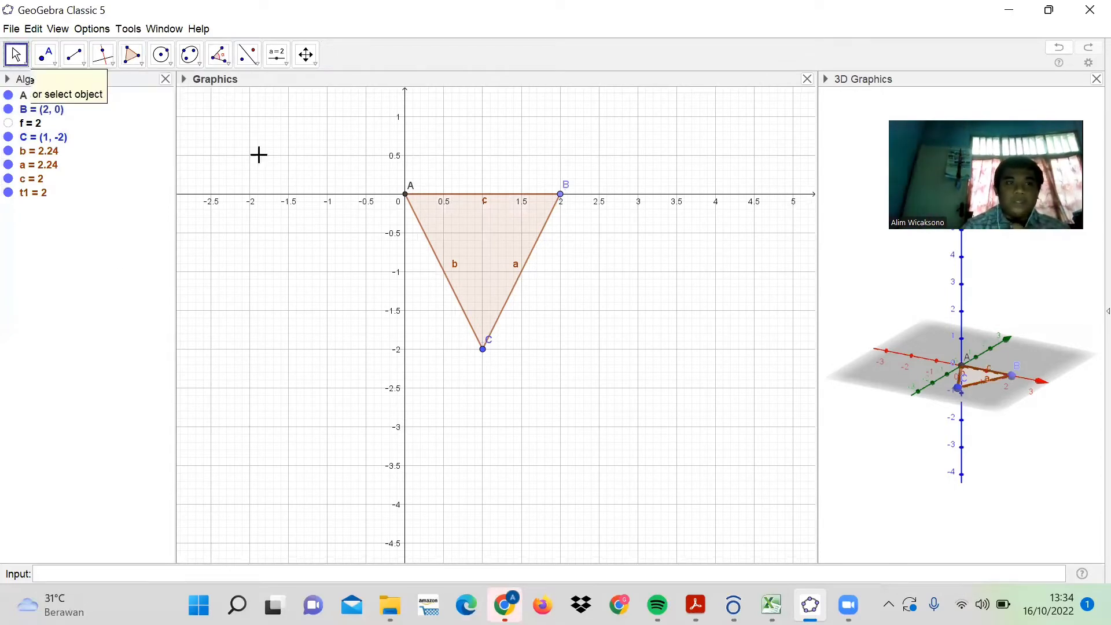
click(463, 234)
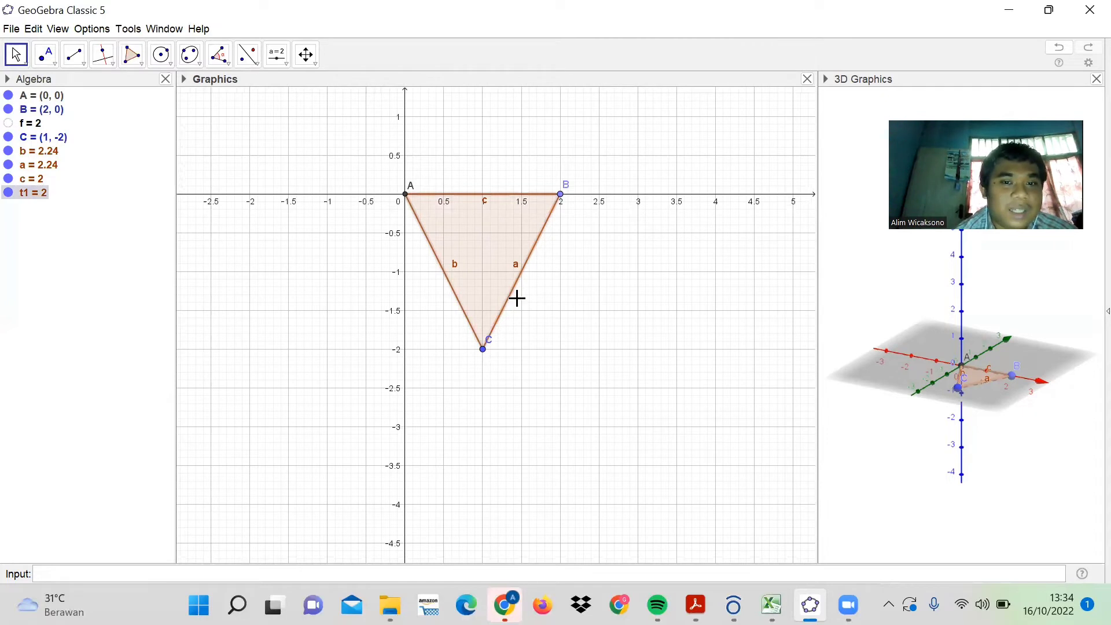
right_click(475, 222)
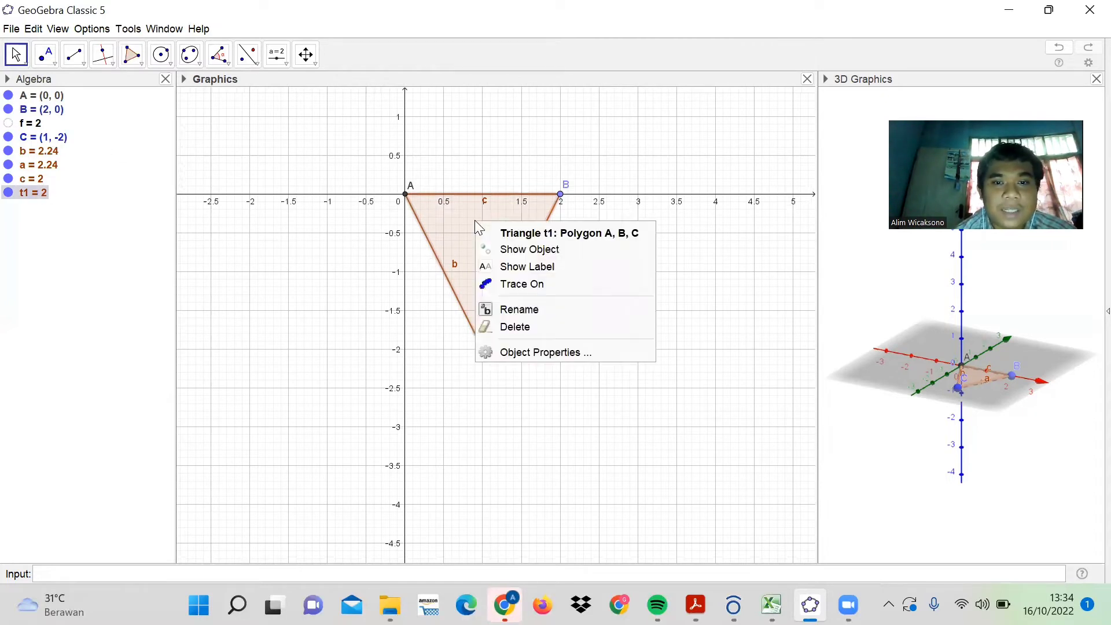
click(499, 237)
right_click(495, 231)
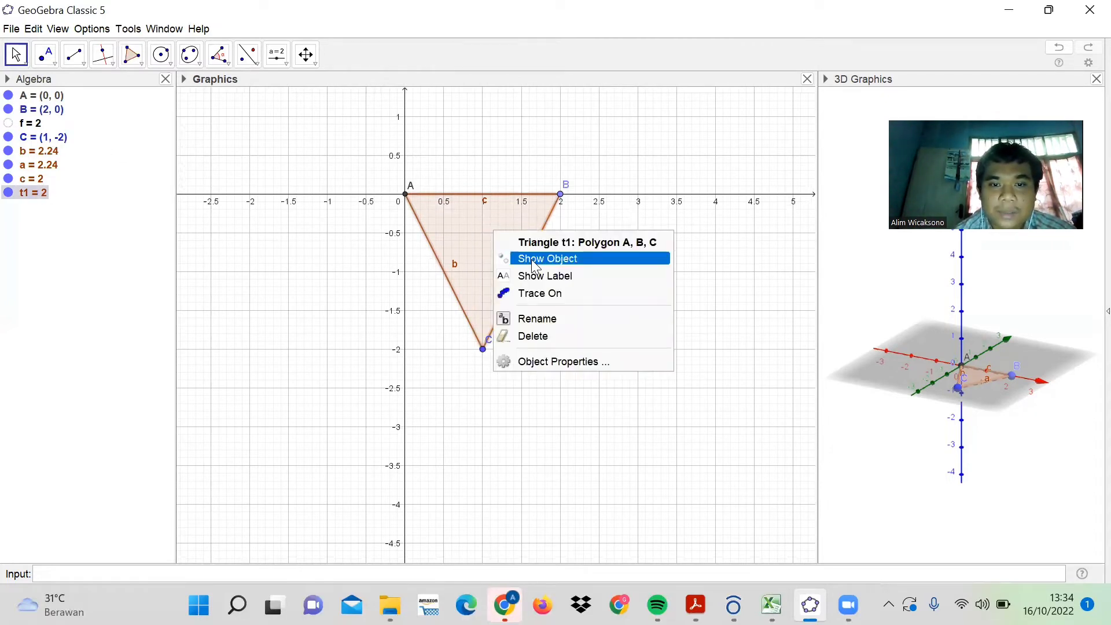
click(537, 280)
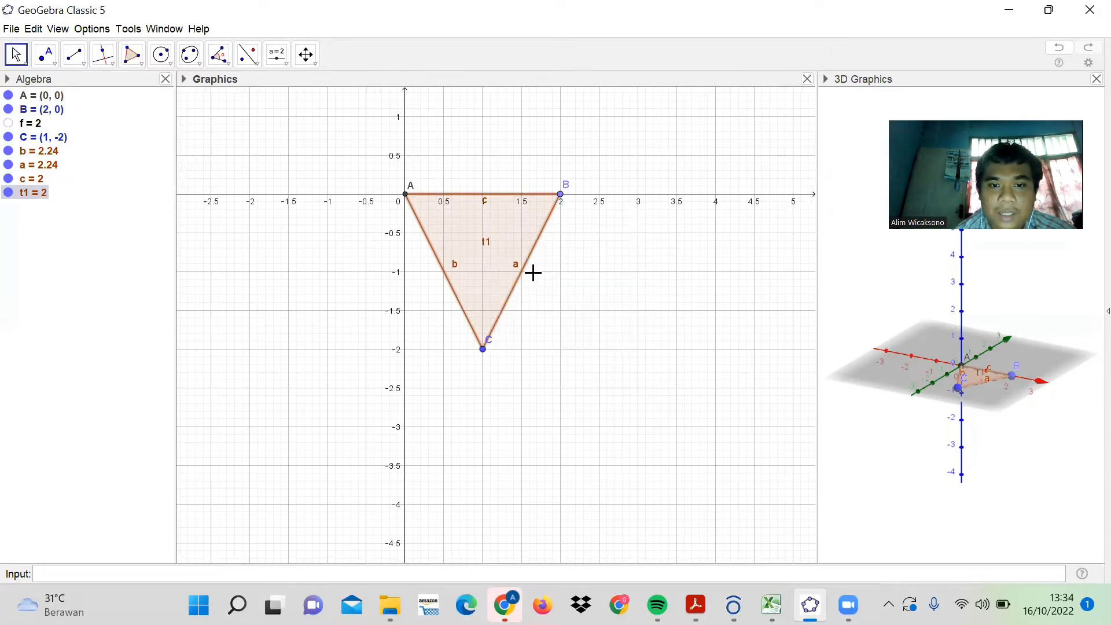
right_click(498, 240)
click(527, 287)
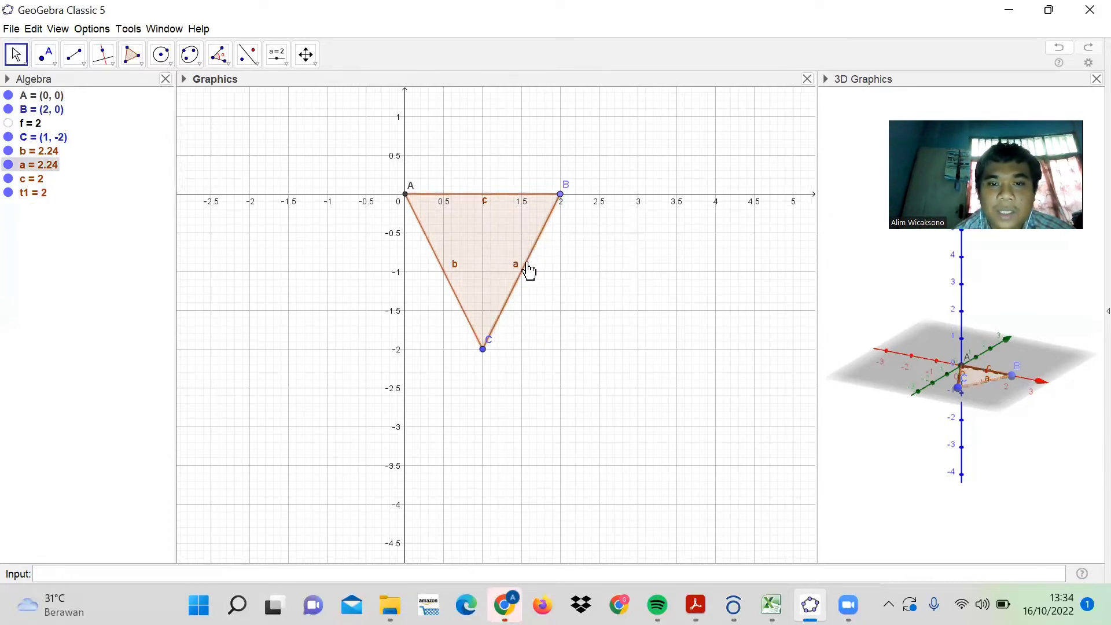
Step: Hide the labels of all three sides of triangle ABC together and clear the selection
right_click(526, 263)
click(538, 245)
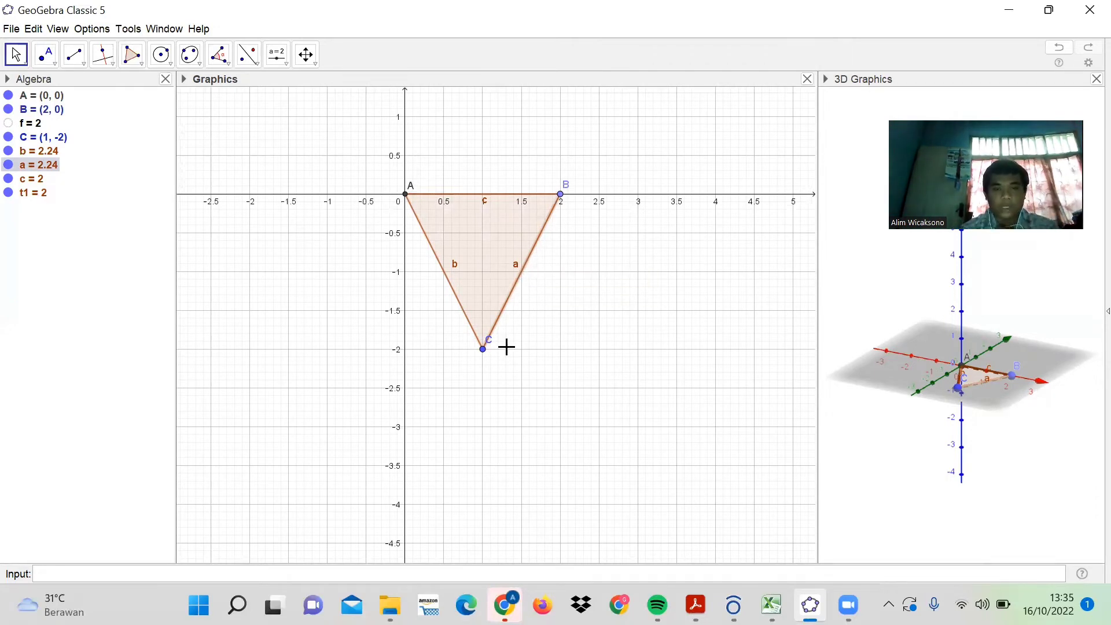
ctrl+click(489, 196)
ctrl+click(444, 278)
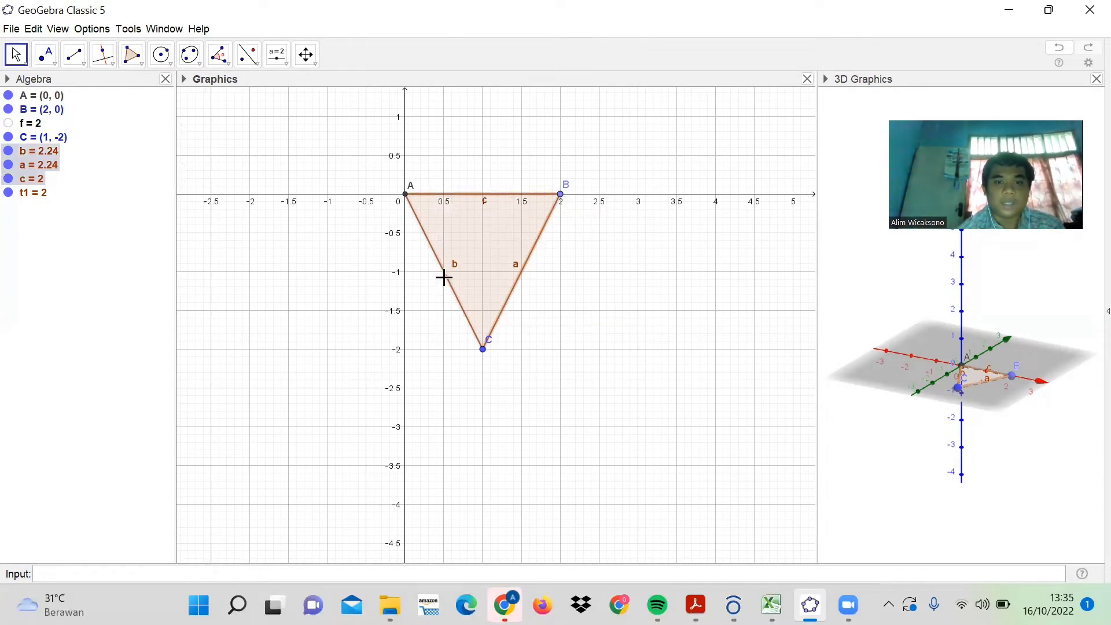
right_click(444, 278)
click(482, 322)
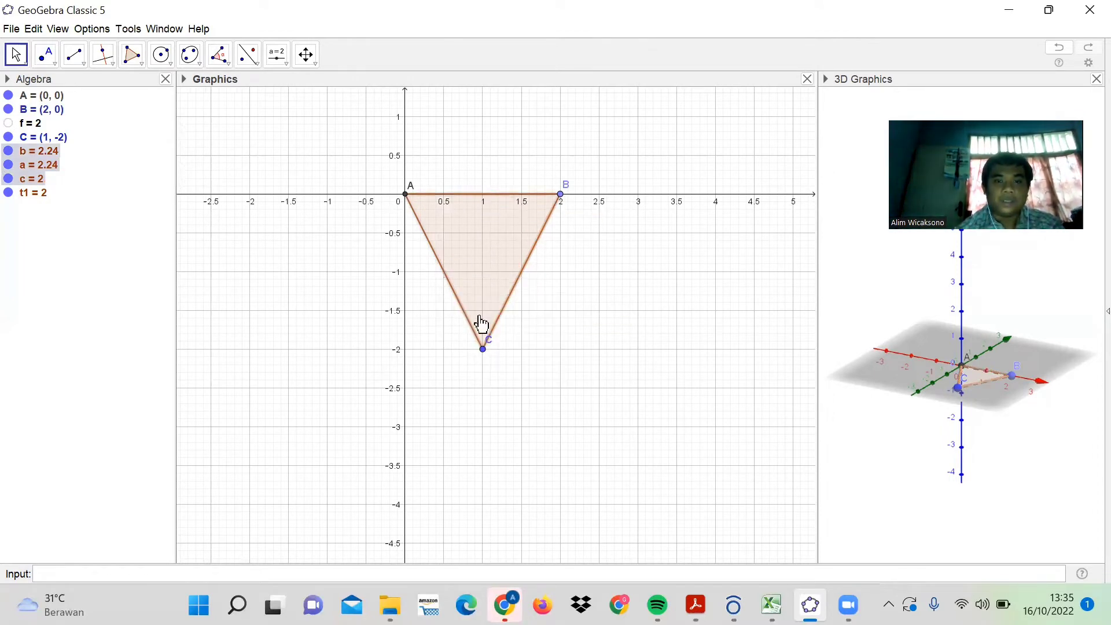
click(625, 300)
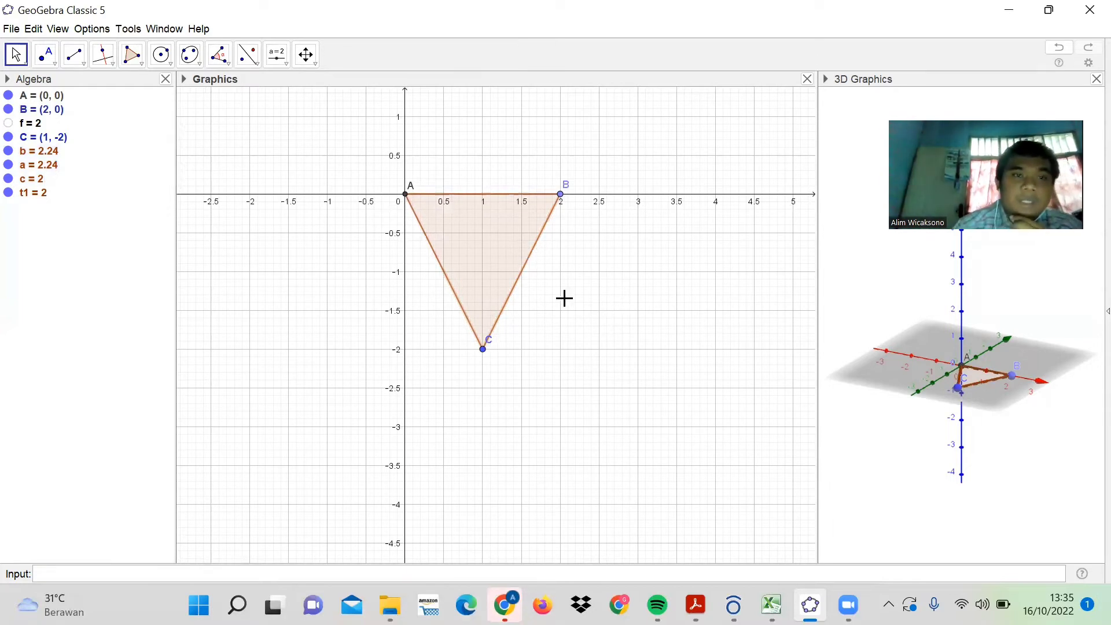
Step: Place seven points below the triangle at about (0, -4), (1.9, -3.1), (1.7, -4.1), (3.7, -3.4), (2.5, -5.5), (1, -5.2) and (-0.2, -4.5)
scroll(565, 300, down, 1)
scroll(565, 301, down, 1)
scroll(592, 390, down, 1)
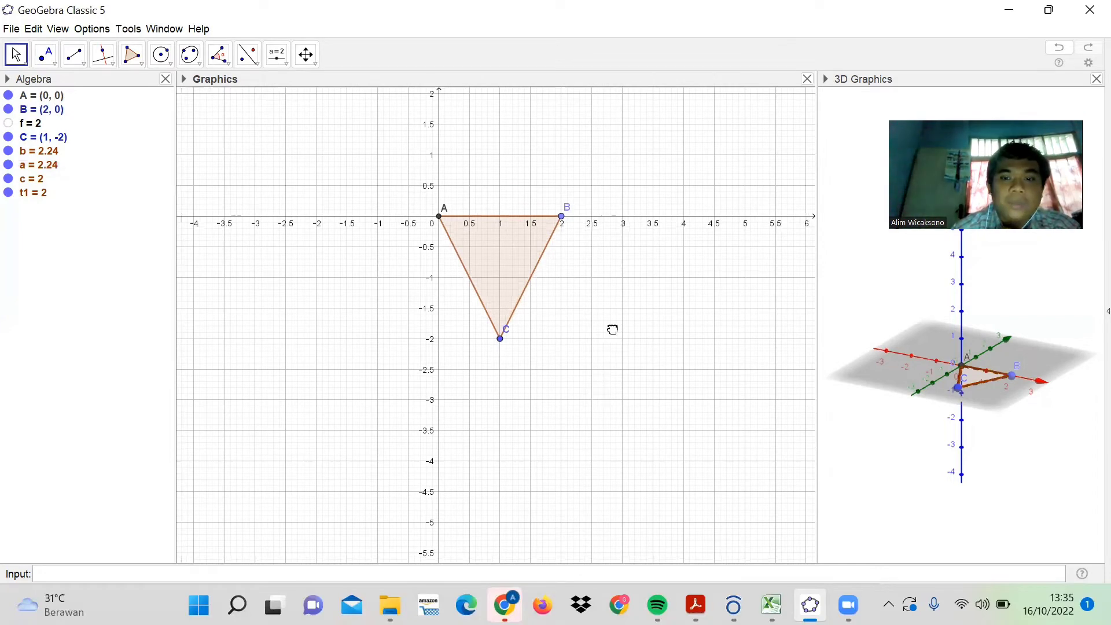
drag(613, 327, 557, 300)
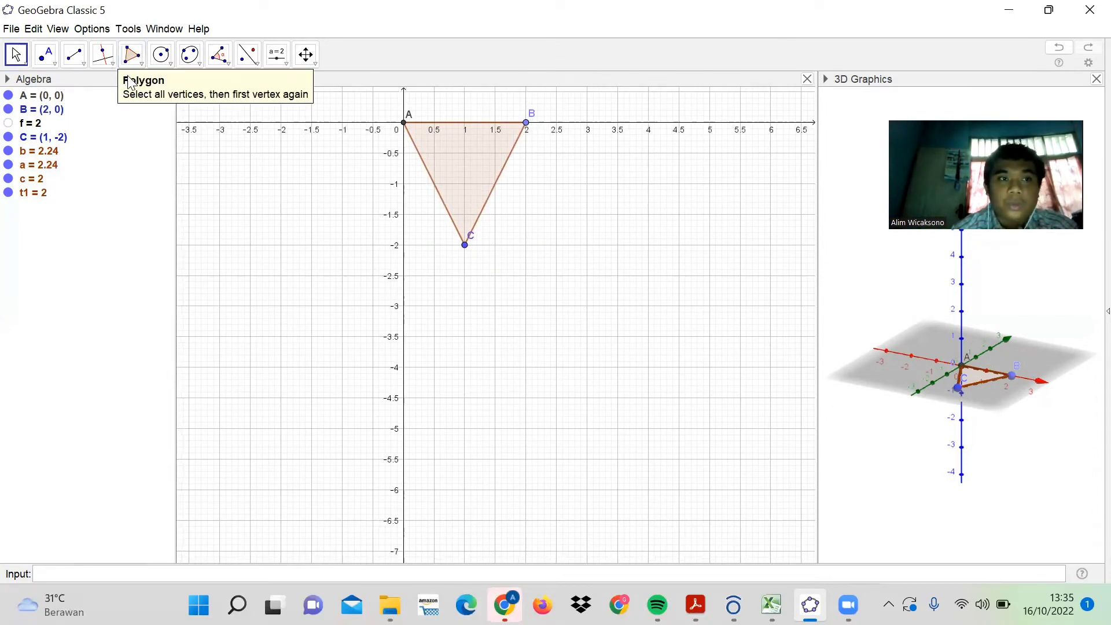
click(46, 54)
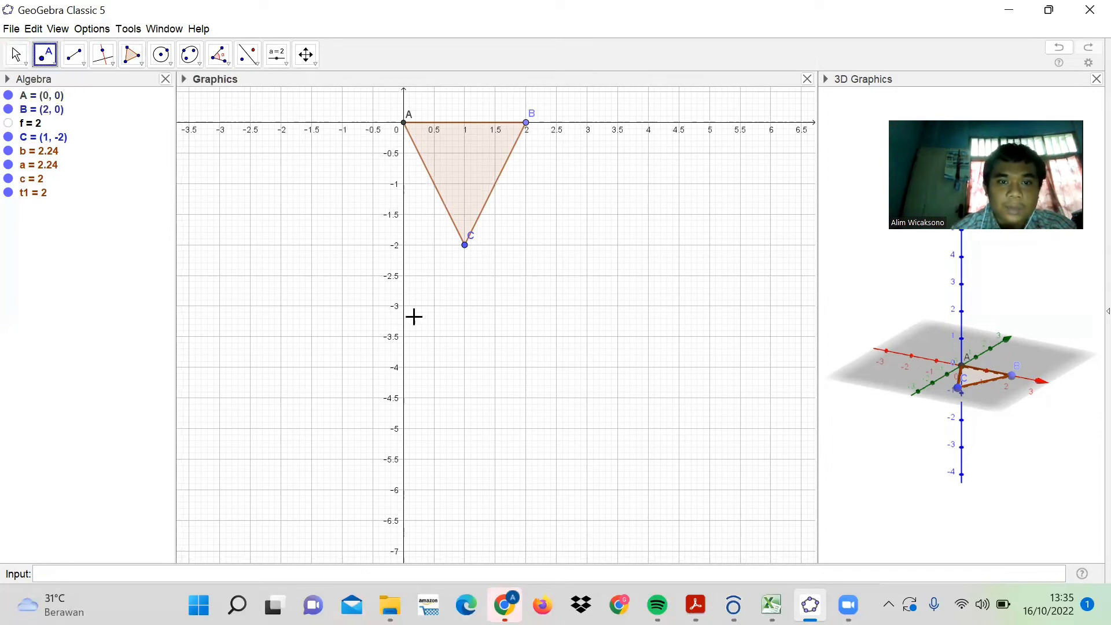
click(404, 368)
click(522, 312)
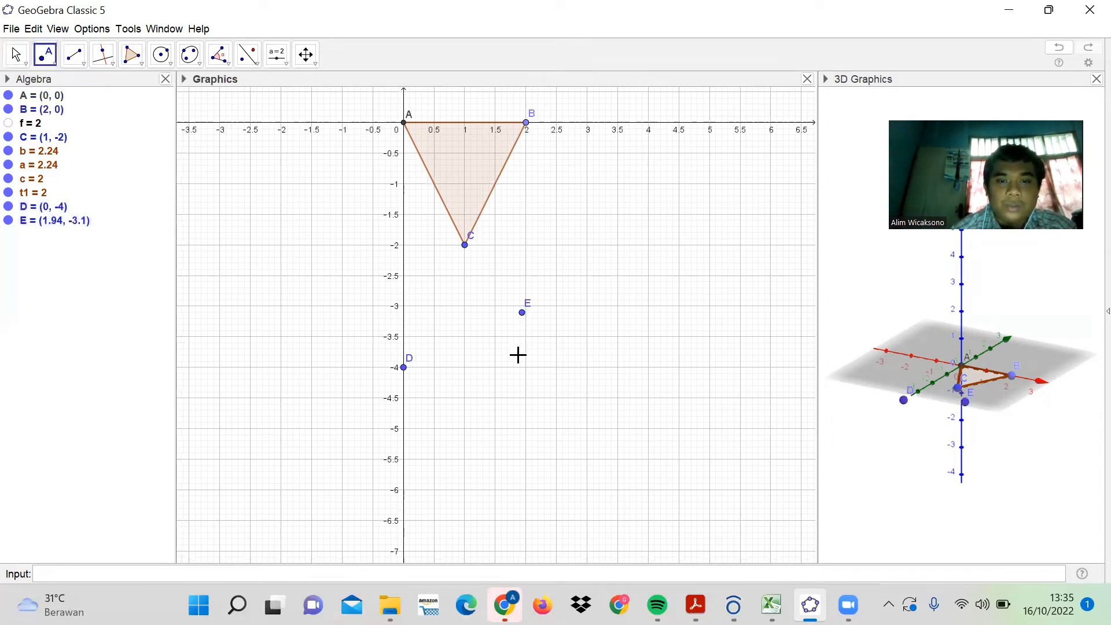
click(509, 370)
click(628, 328)
click(557, 459)
click(465, 440)
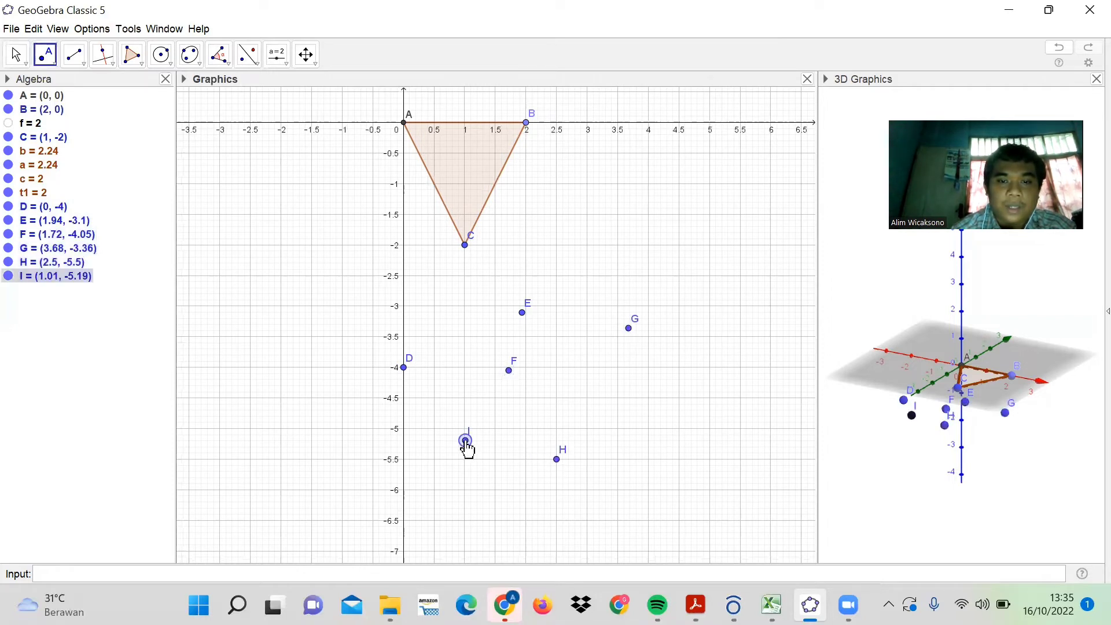
click(394, 399)
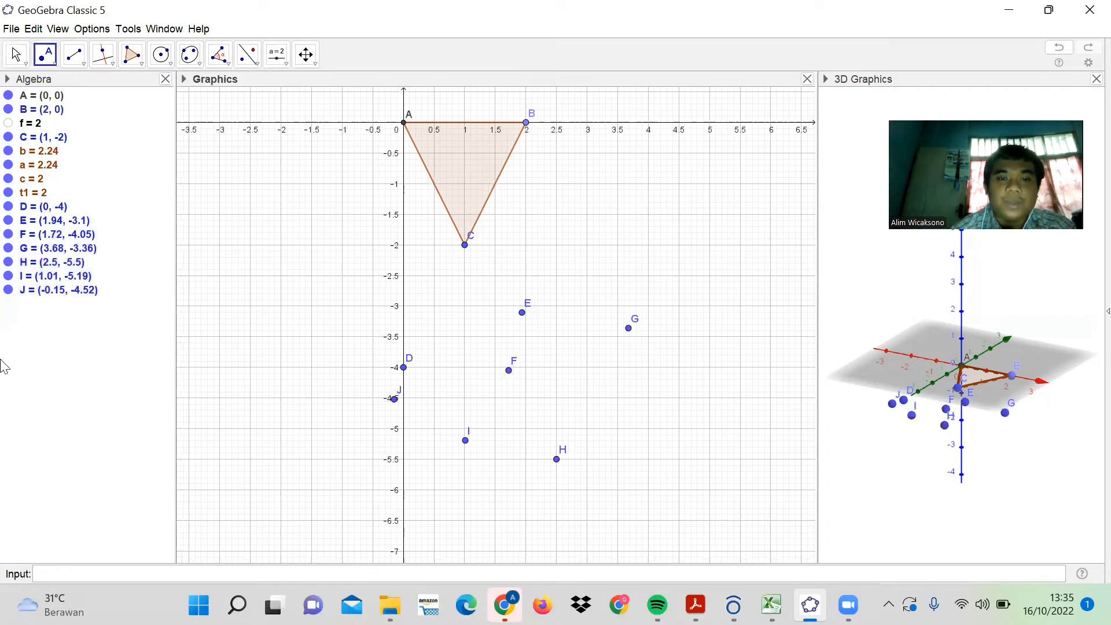
Step: Draw a seven-sided polygon through points D, F, E, G, H, I and J with the Polygon tool, closing it at D
click(132, 54)
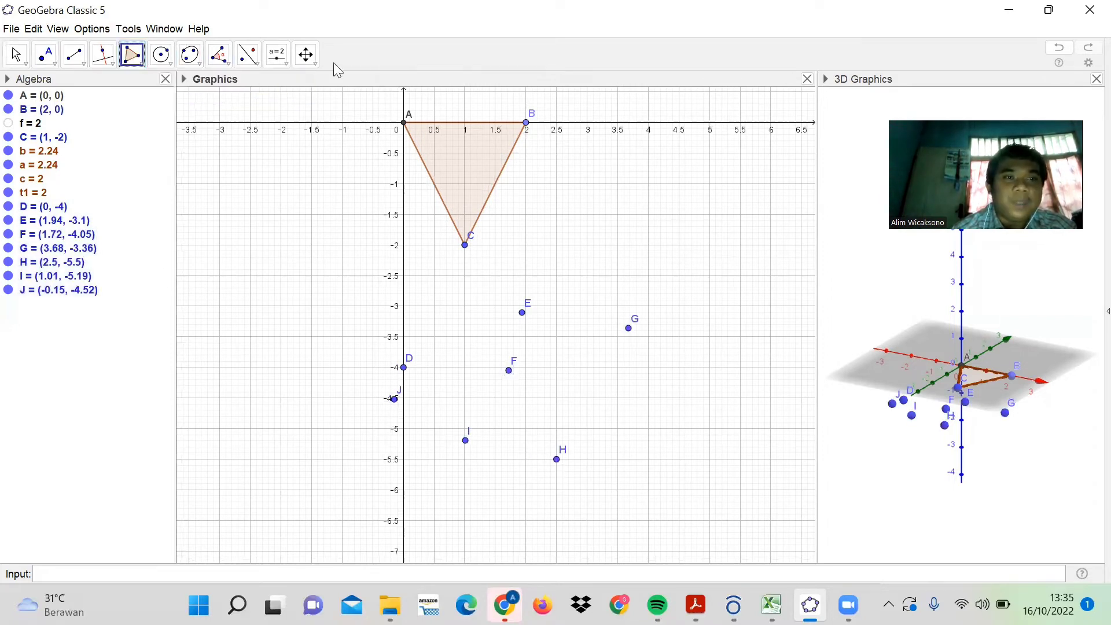
click(406, 368)
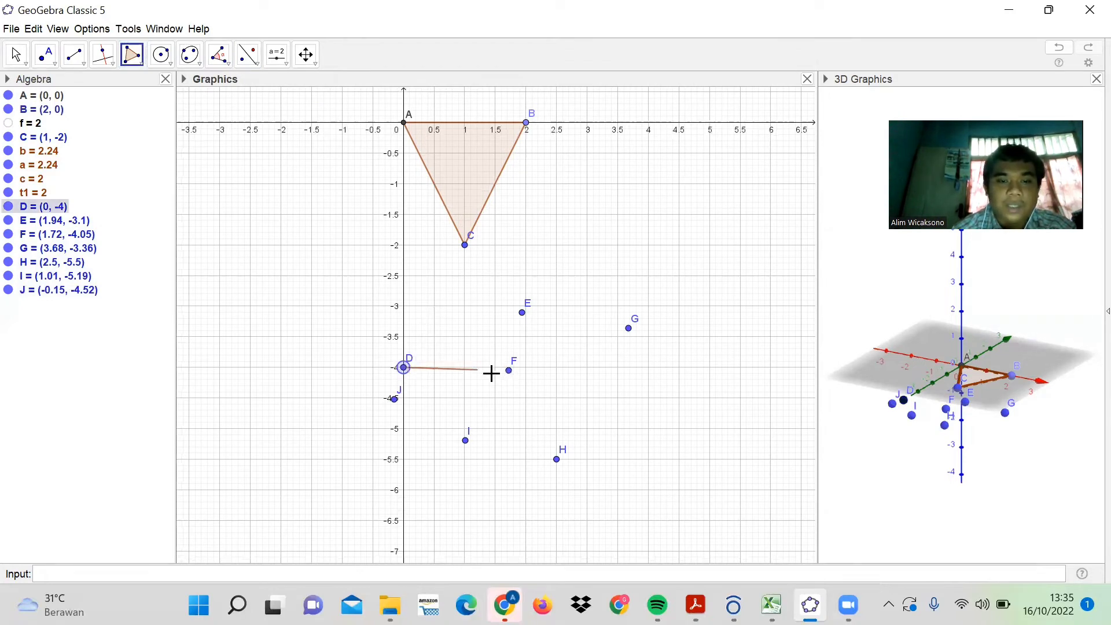
click(508, 370)
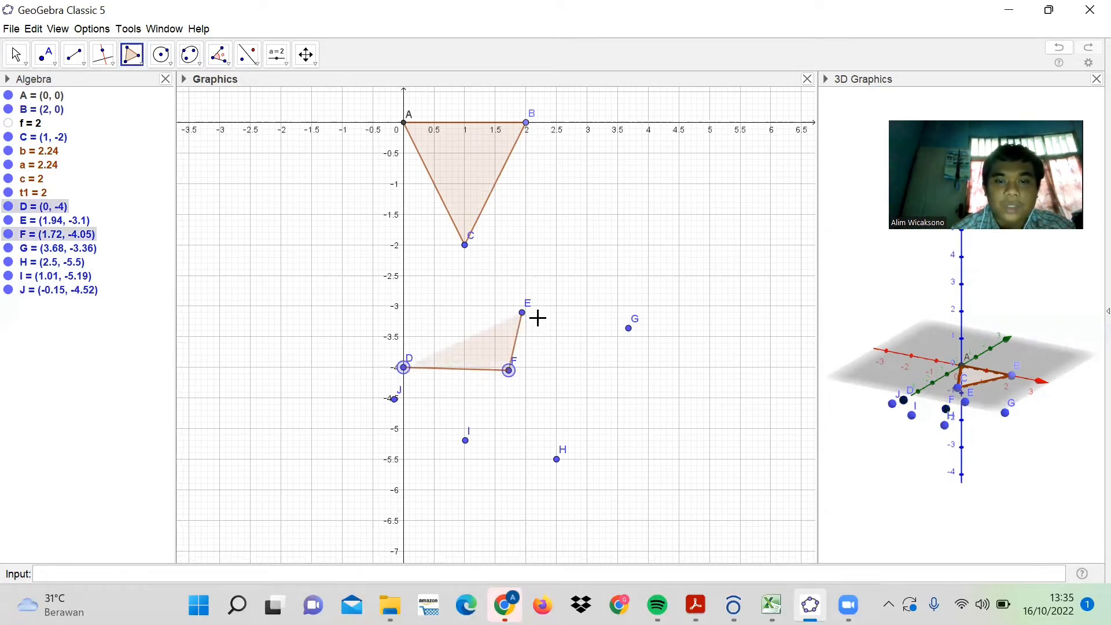
click(523, 313)
click(629, 328)
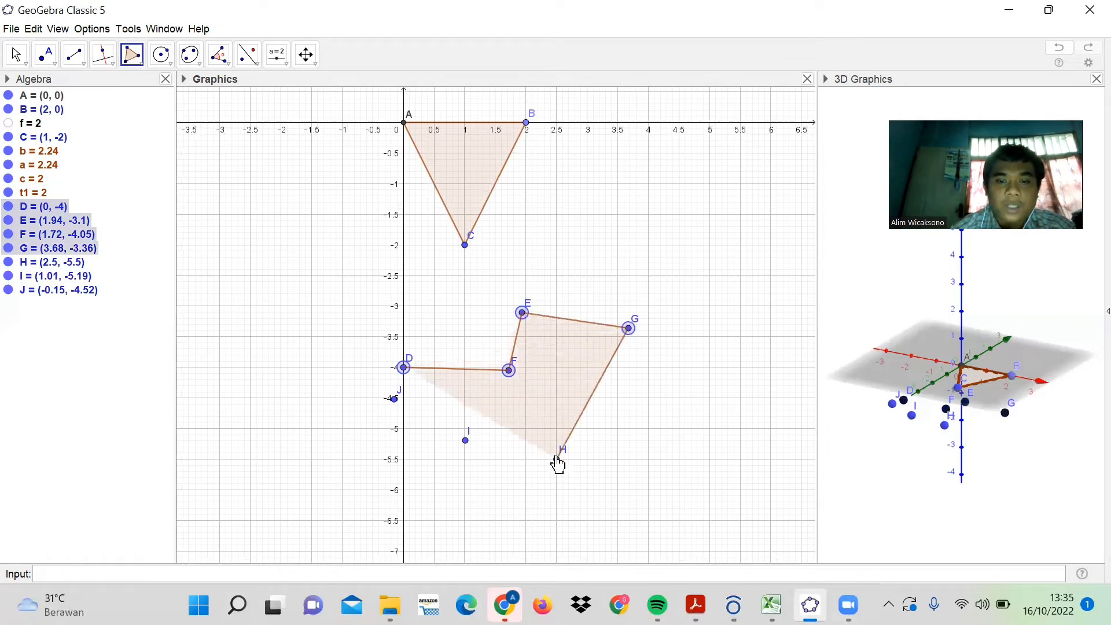
click(557, 460)
click(466, 441)
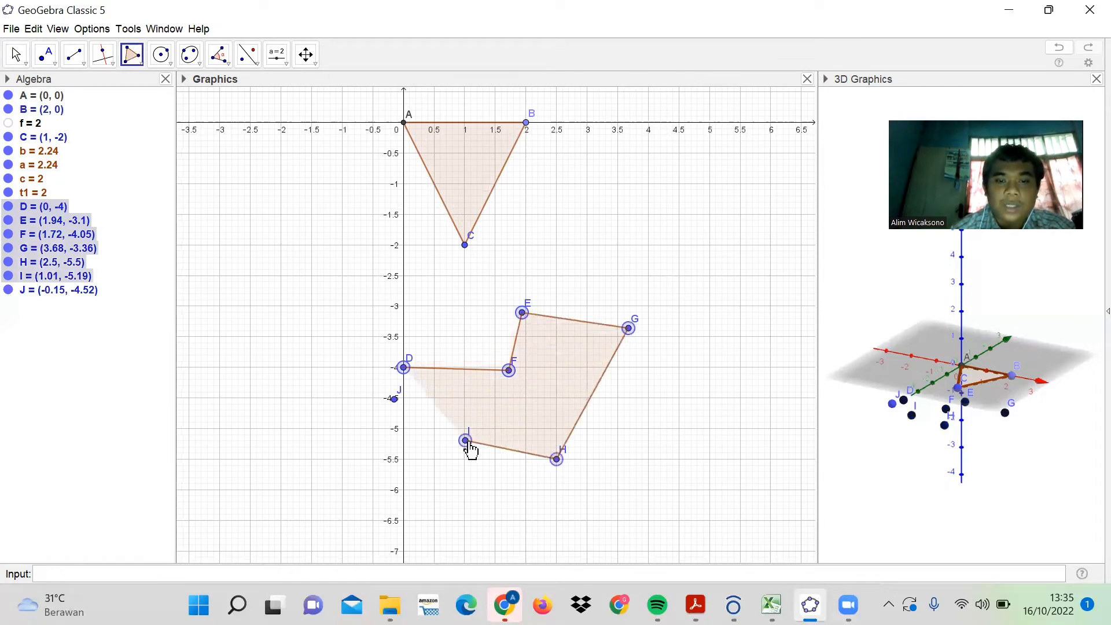
click(391, 400)
click(403, 368)
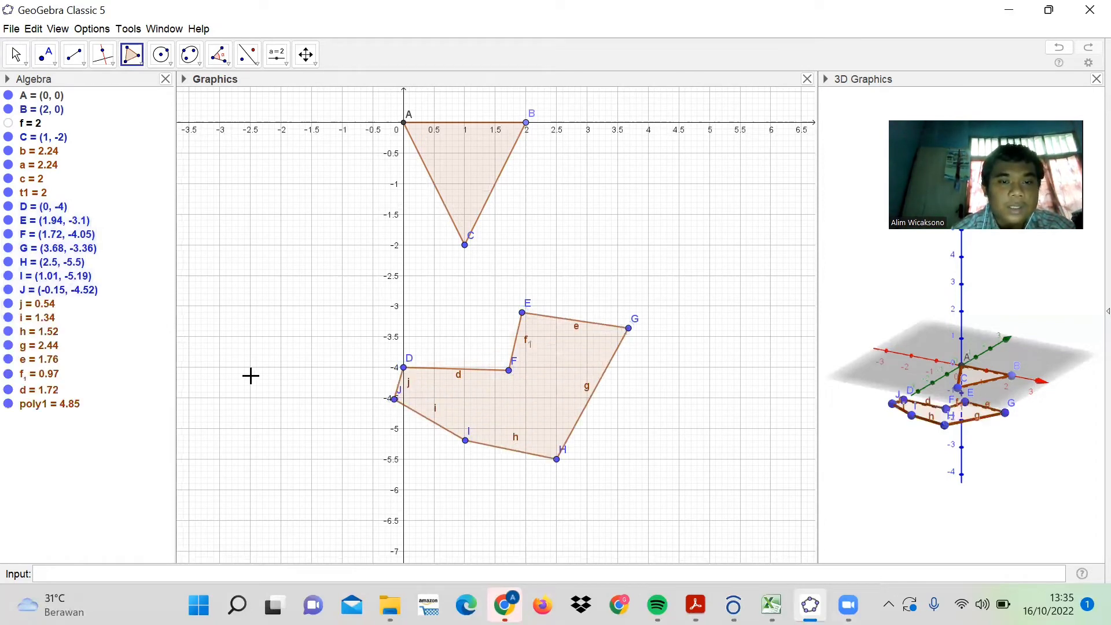
click(17, 54)
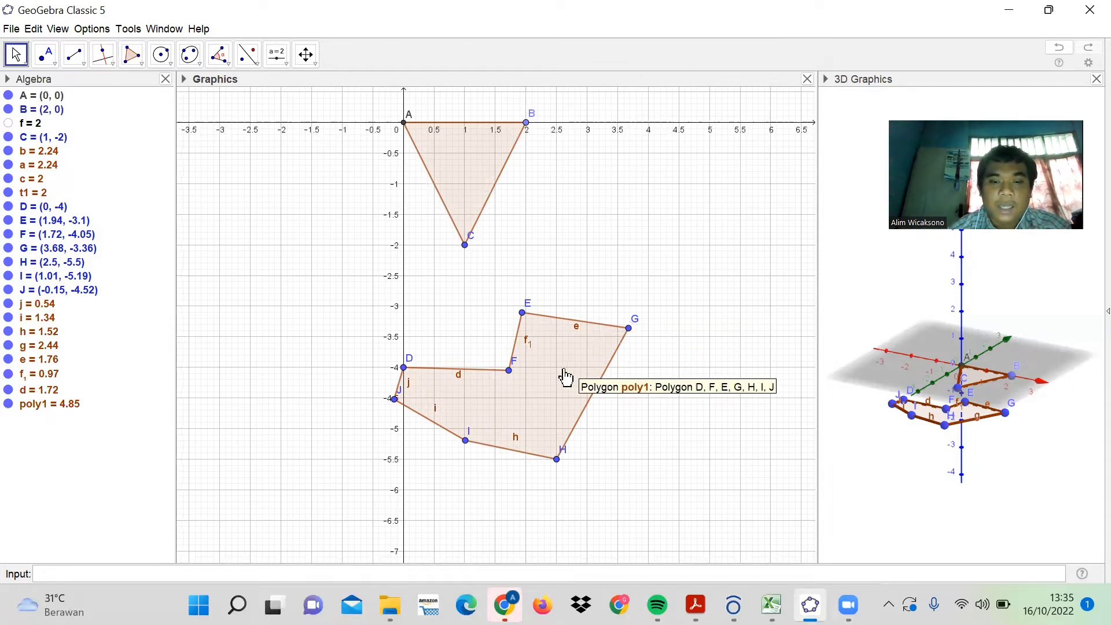
Step: Draw a regular polygon with 4 vertices beside the triangle, from about (4.29, -1.17) to (5.06, -0.43) as its first side
scroll(671, 284, down, 1)
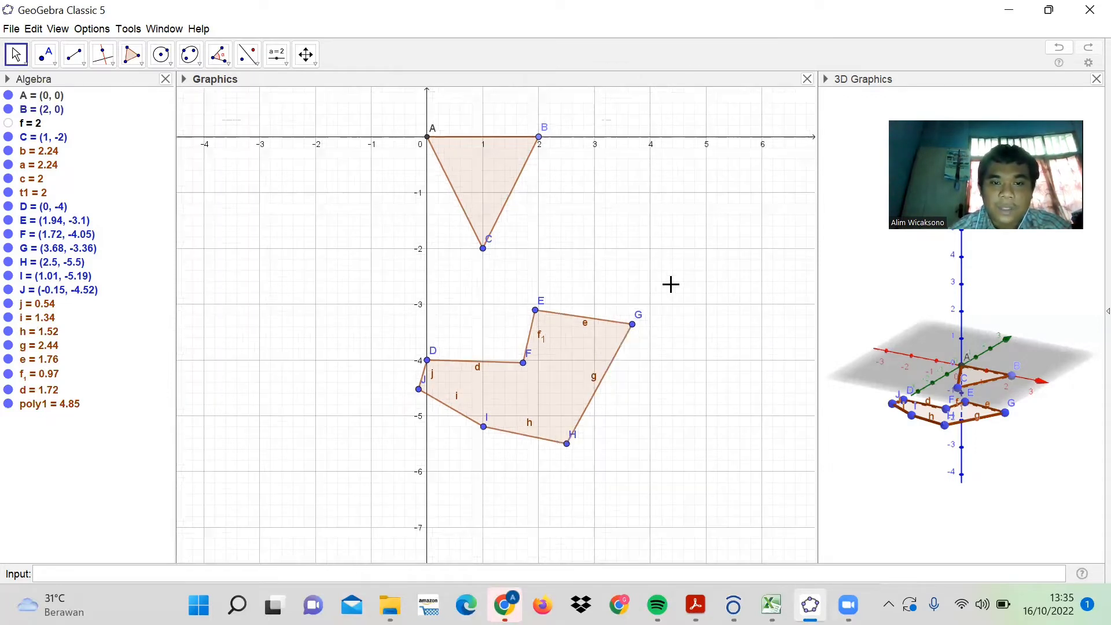
scroll(671, 284, up, 1)
scroll(555, 266, down, 1)
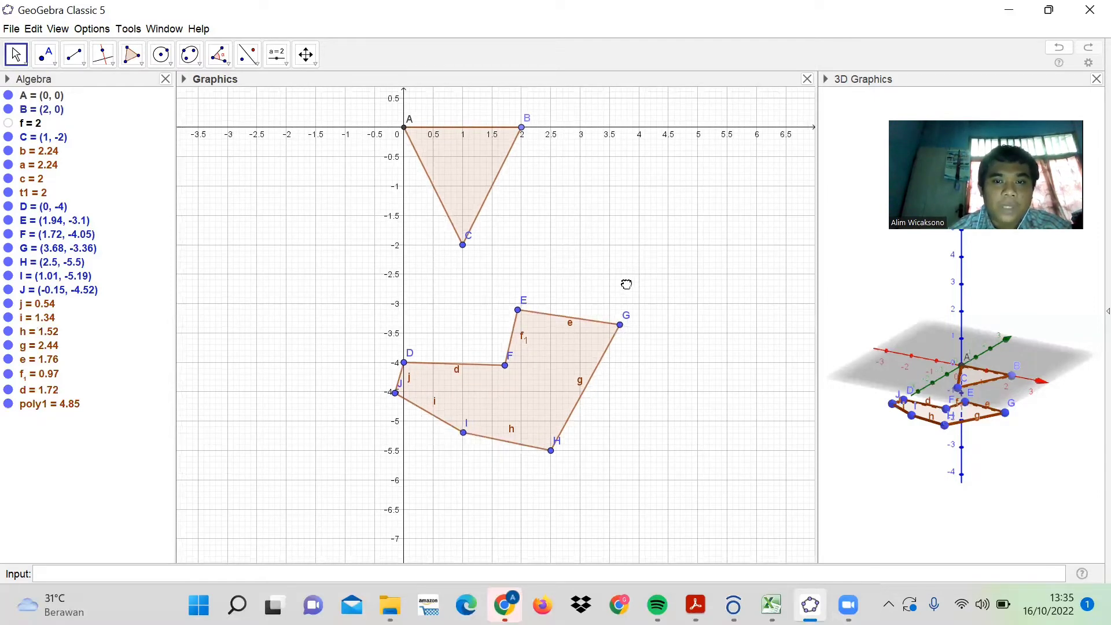
drag(535, 282, 470, 268)
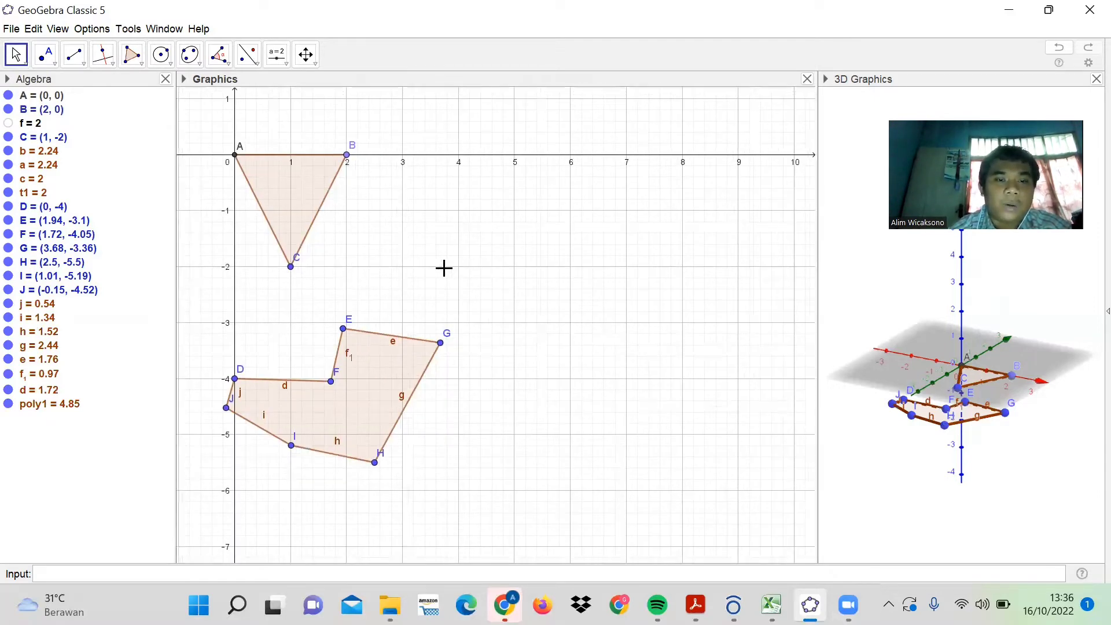
click(143, 65)
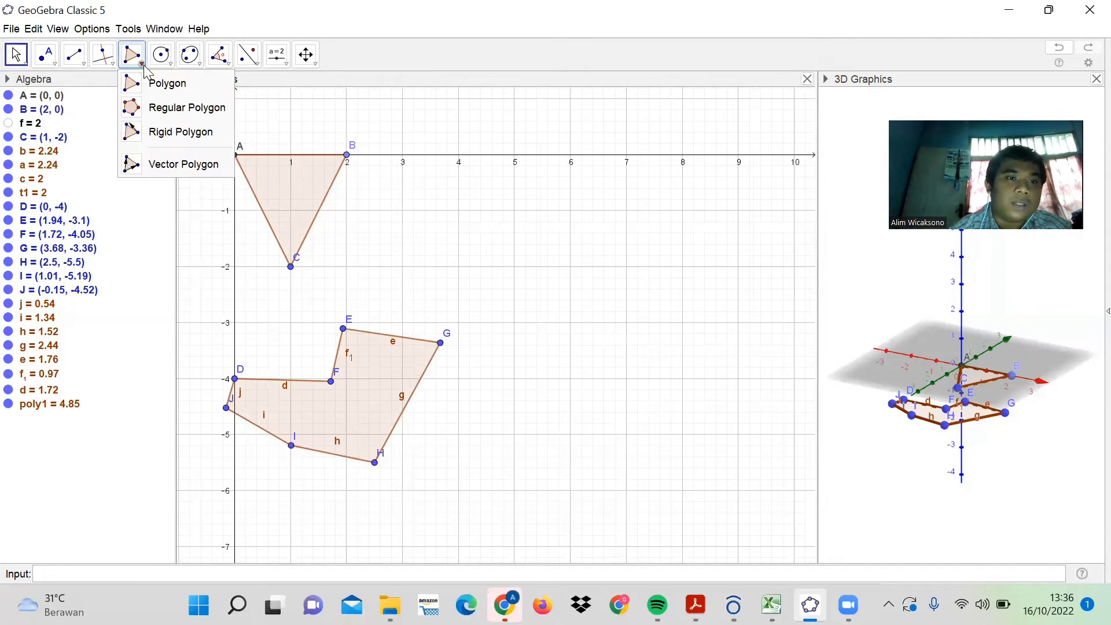
click(155, 107)
click(474, 220)
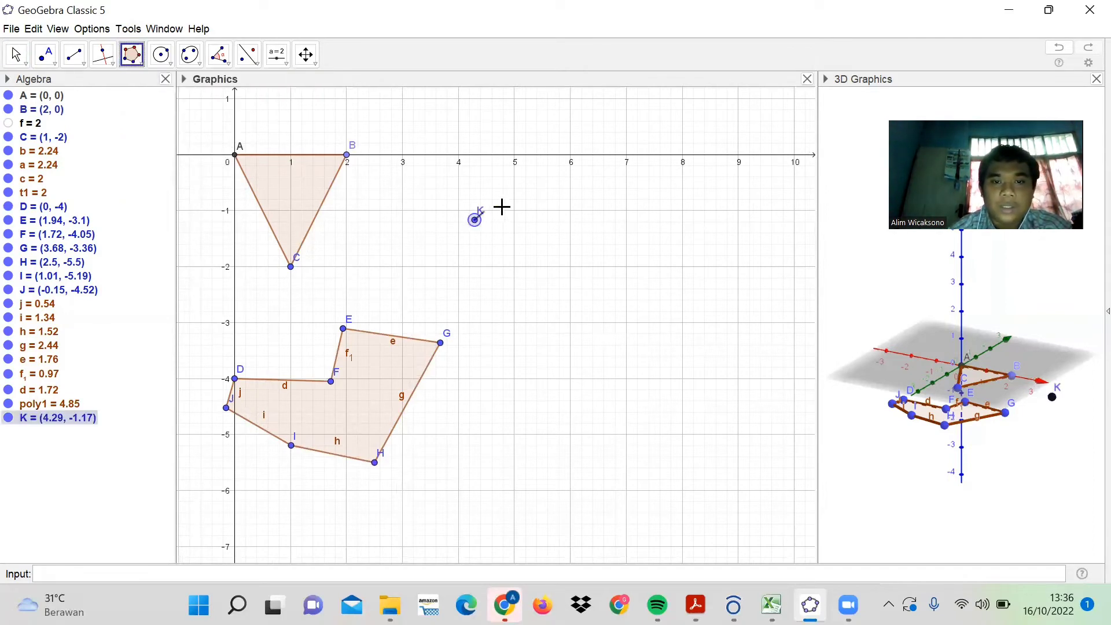
click(518, 180)
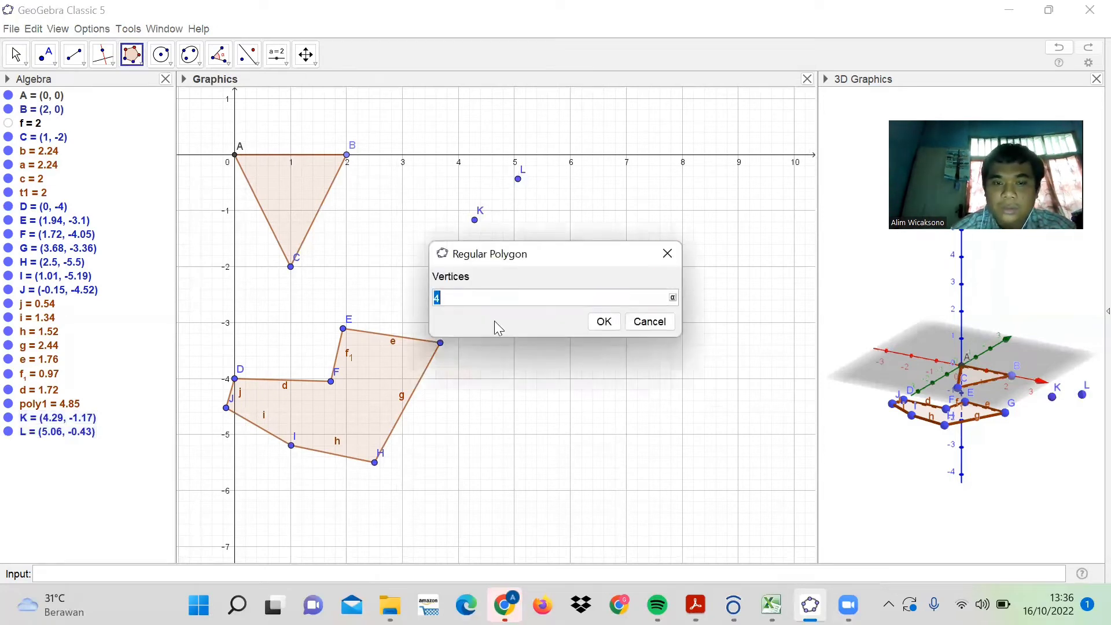
key(Return)
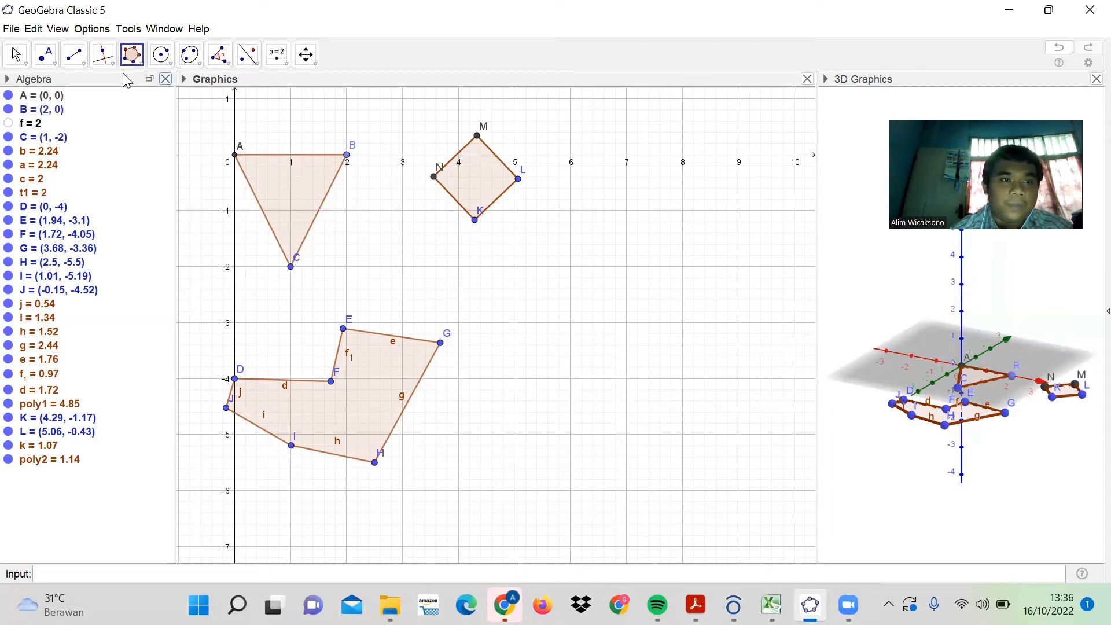
Step: Draw a regular polygon with 7 vertices, using about (5.82, -3.79) and (8.33, -3.02) as its first side
click(561, 367)
click(701, 324)
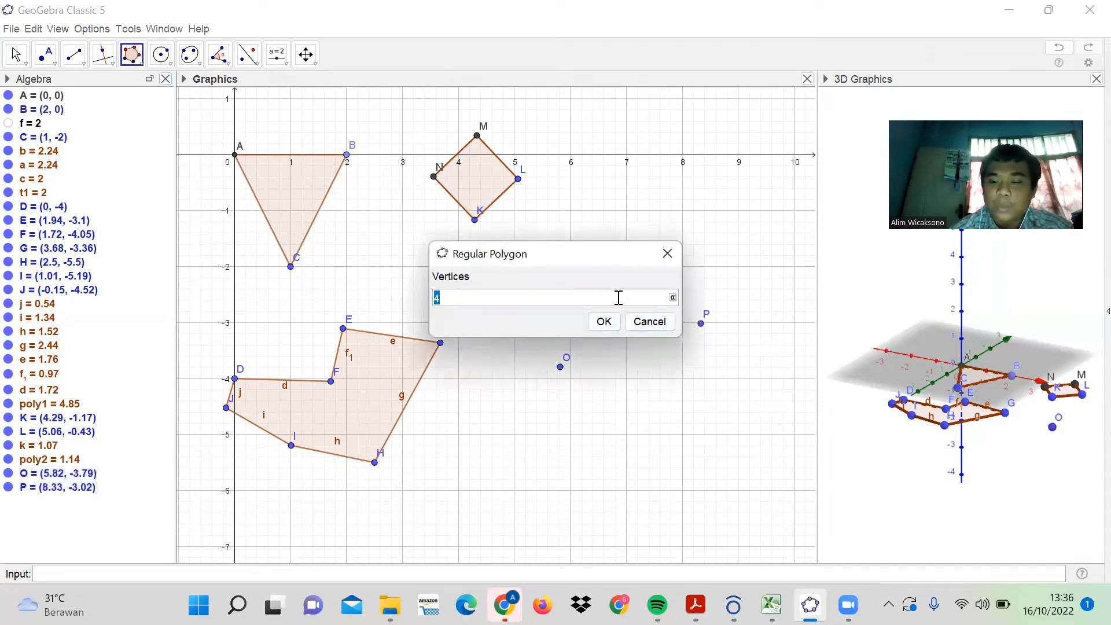
text(7)
key(Return)
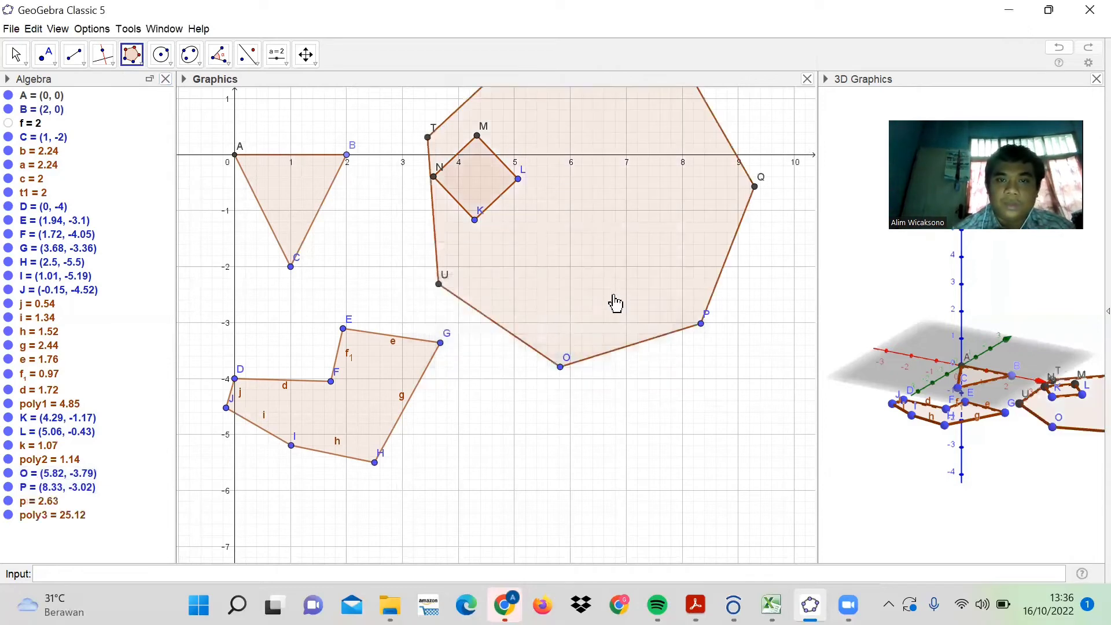
scroll(617, 301, down, 2)
scroll(615, 302, down, 1)
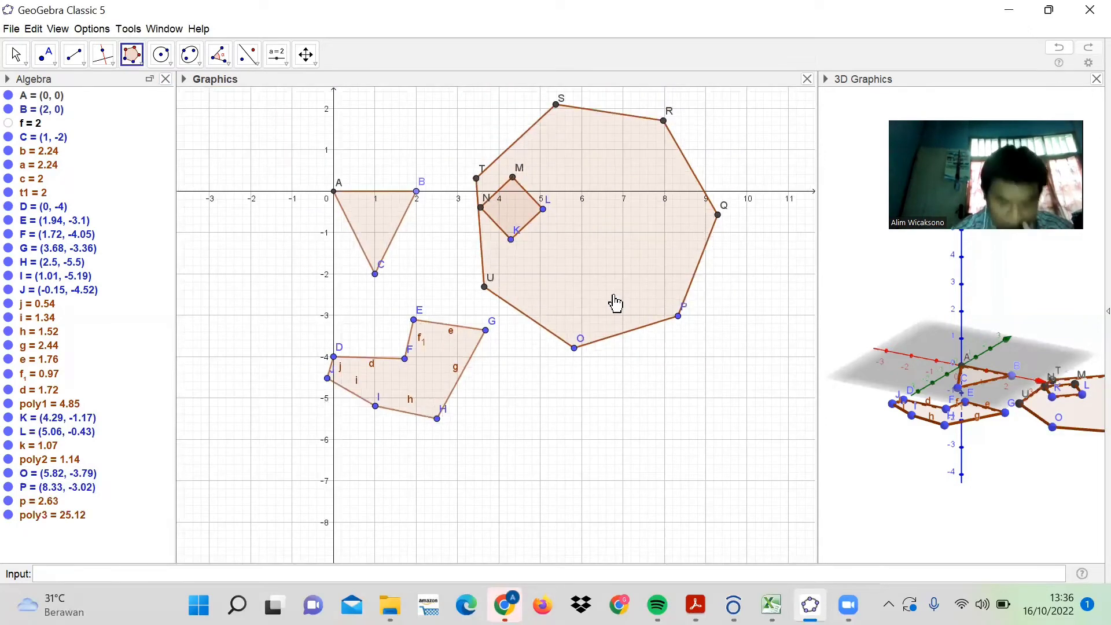
scroll(615, 303, down, 1)
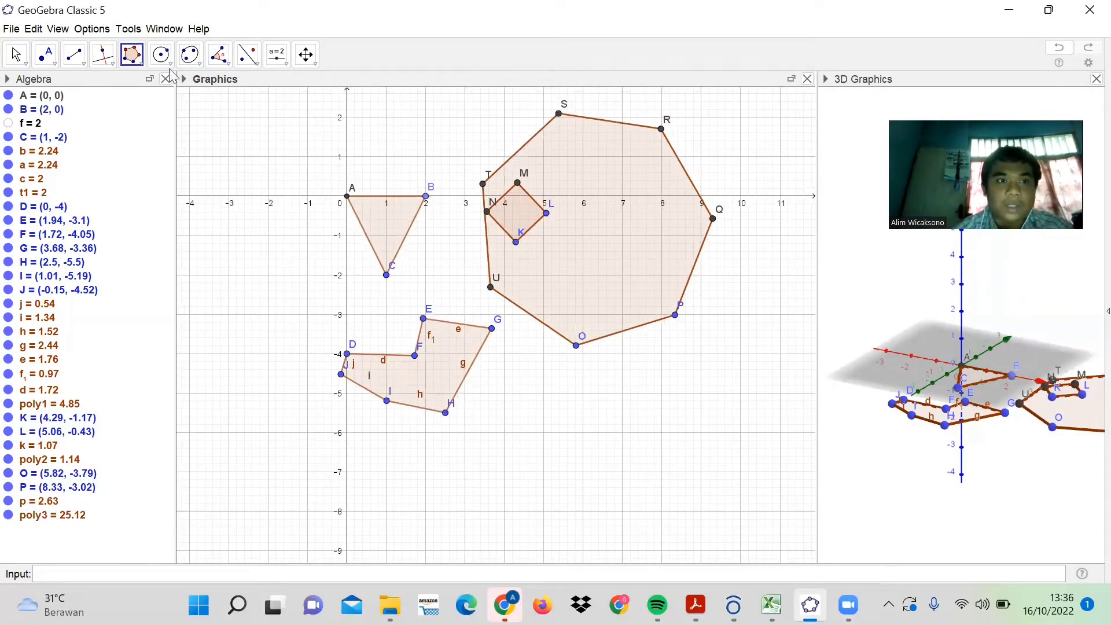
click(138, 64)
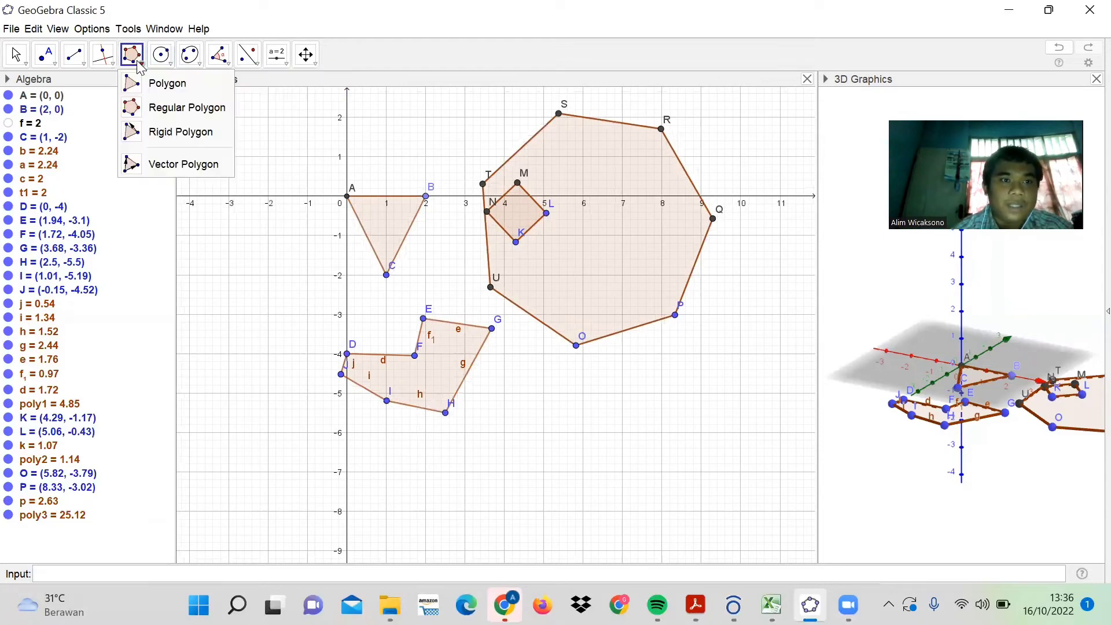
click(142, 93)
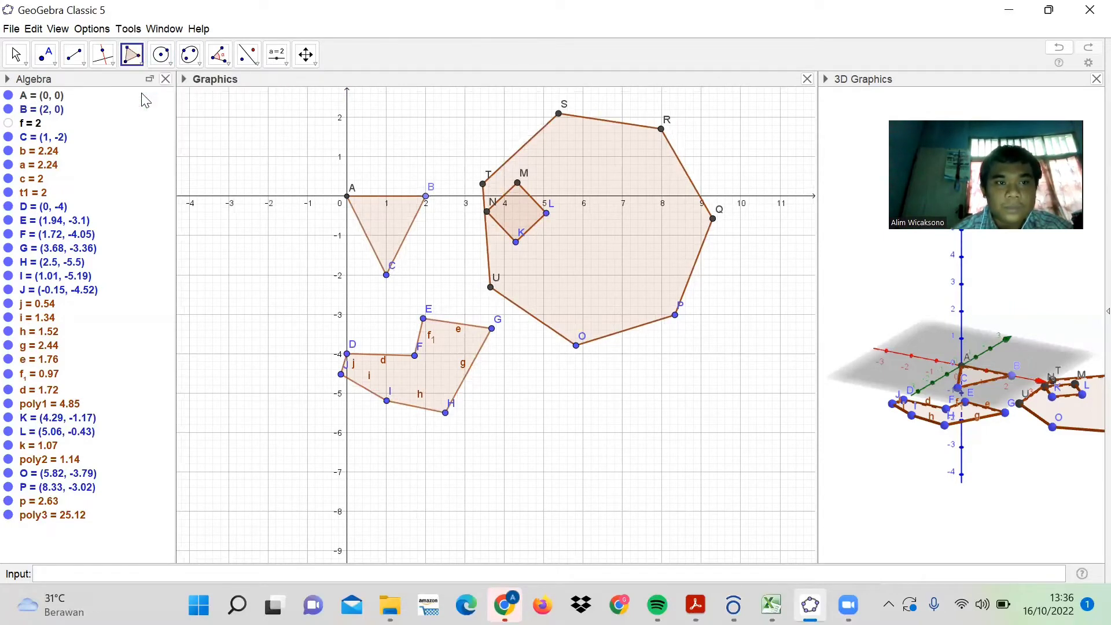
click(140, 63)
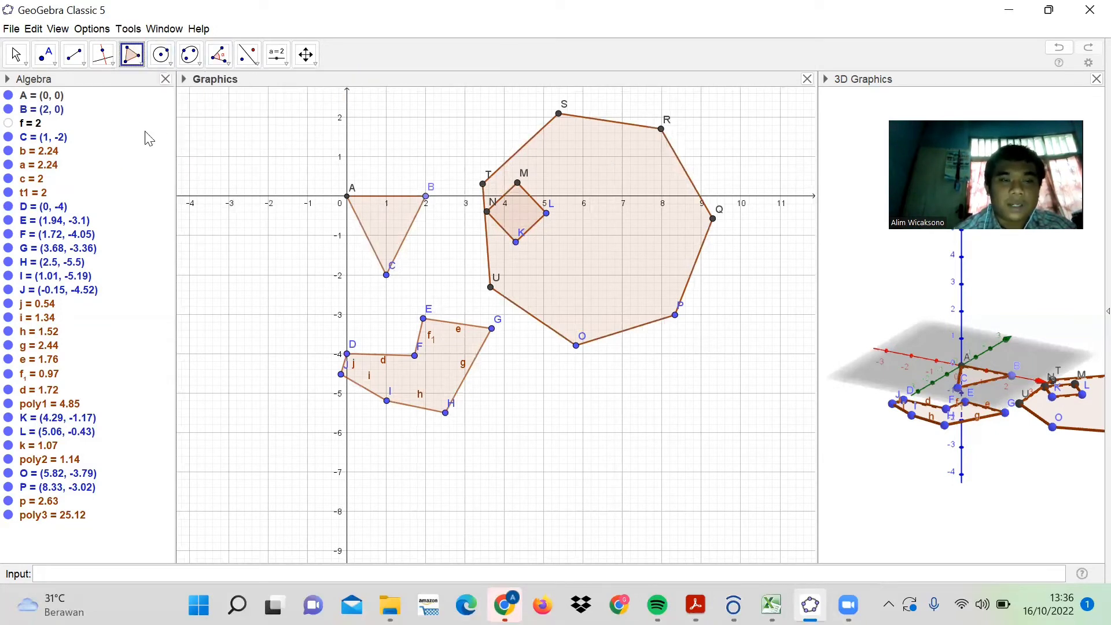
Step: Delete the regular heptagon that overlaps the small square
click(15, 54)
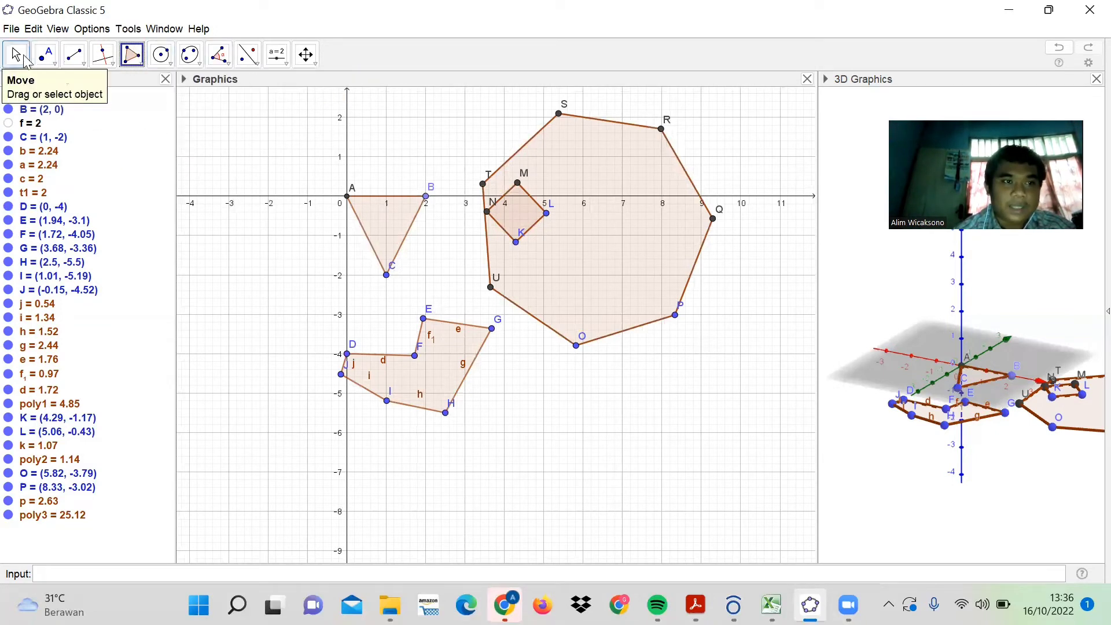
right_click(523, 207)
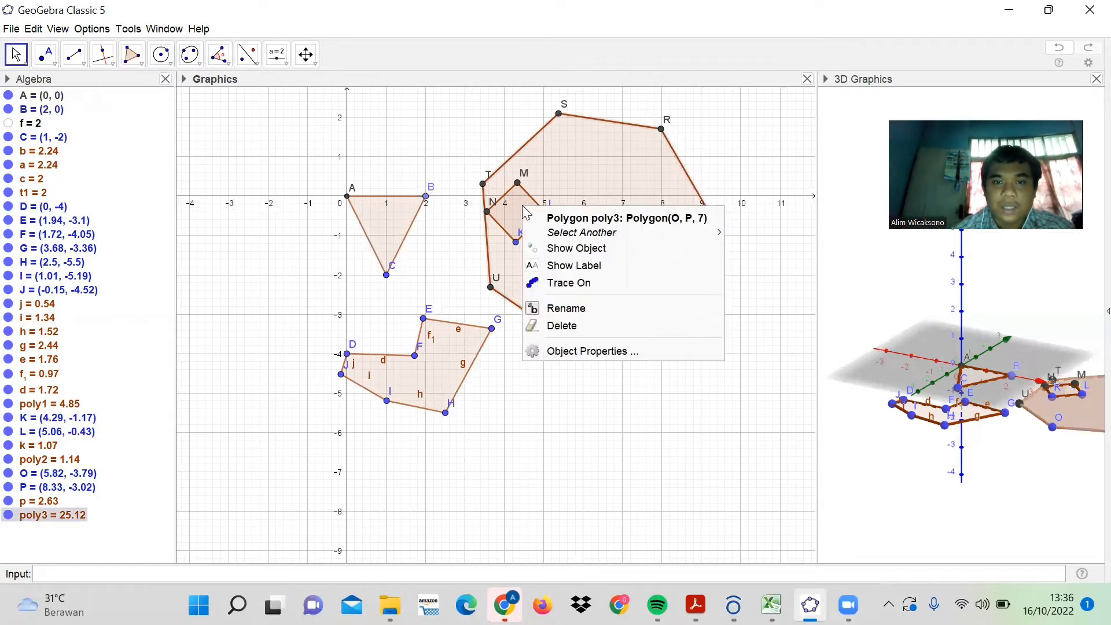
click(515, 219)
right_click(514, 219)
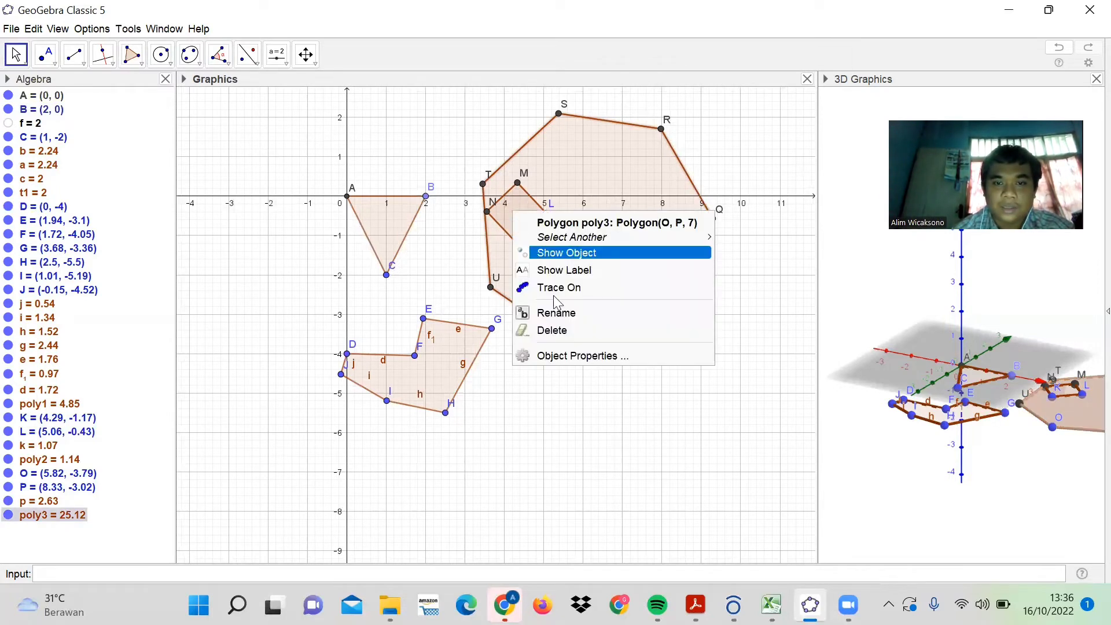
click(549, 332)
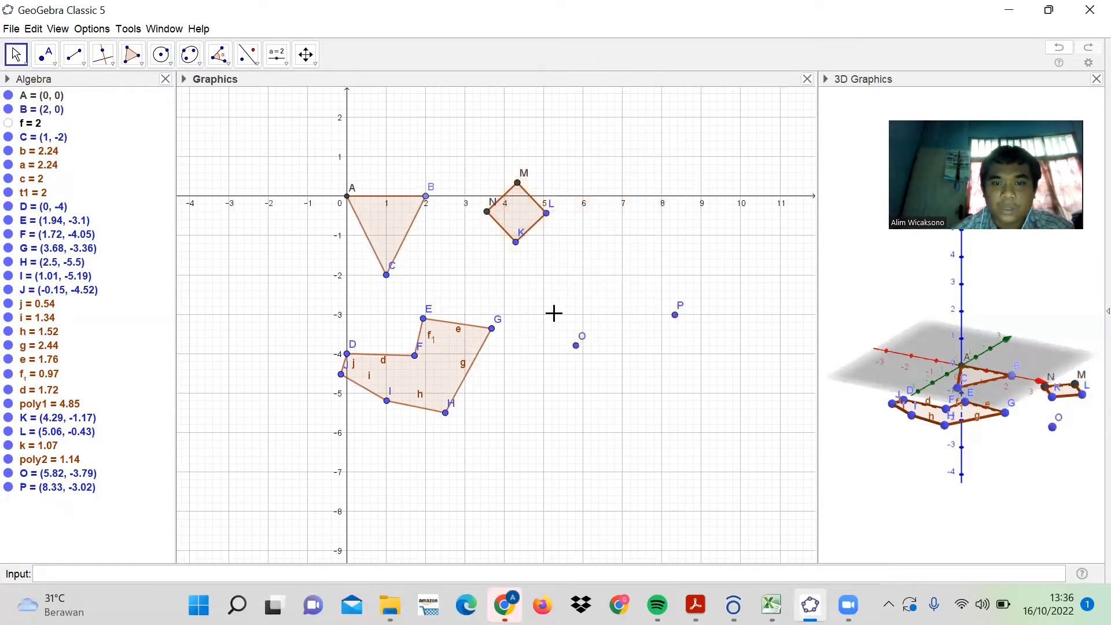
Step: Delete the two leftover points O and P of the removed heptagon
click(576, 346)
right_click(583, 349)
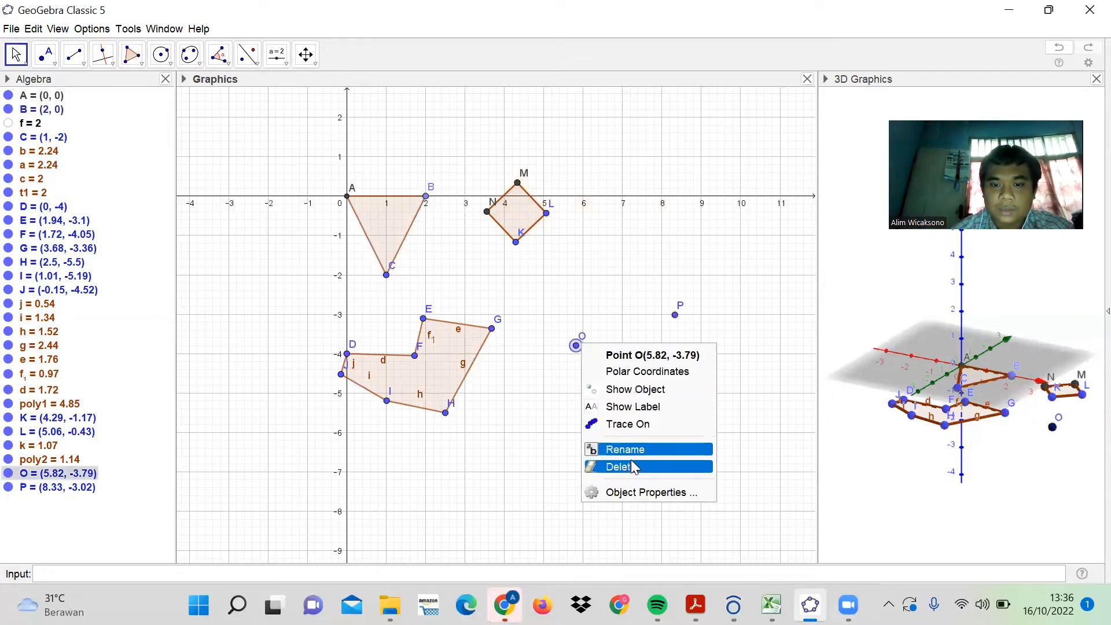
click(631, 461)
click(675, 316)
right_click(675, 316)
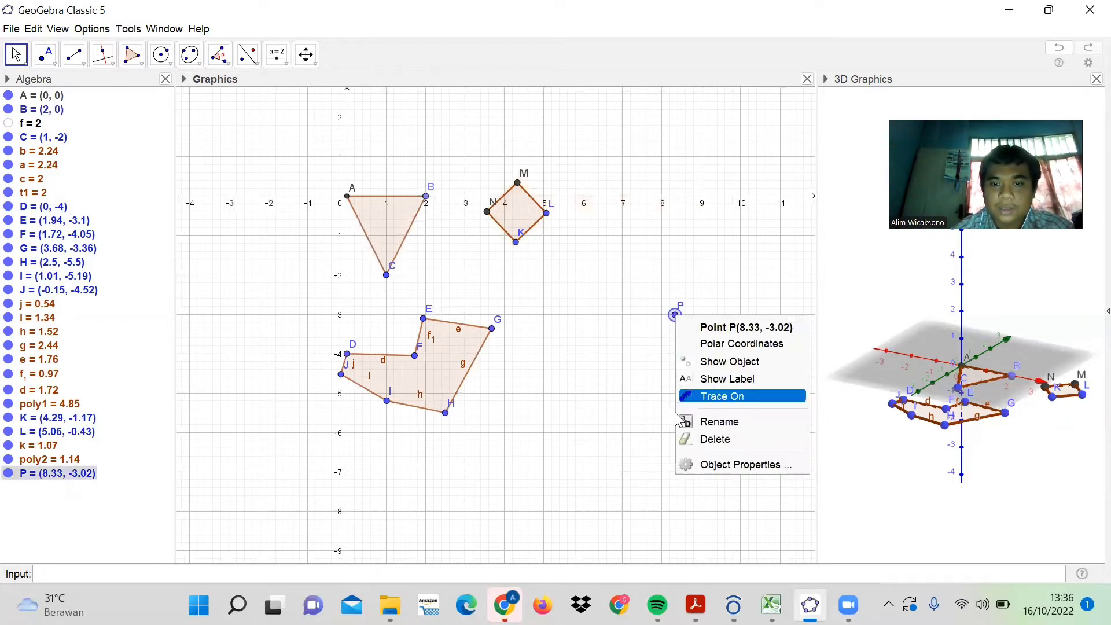
click(684, 442)
scroll(614, 391, up, 5)
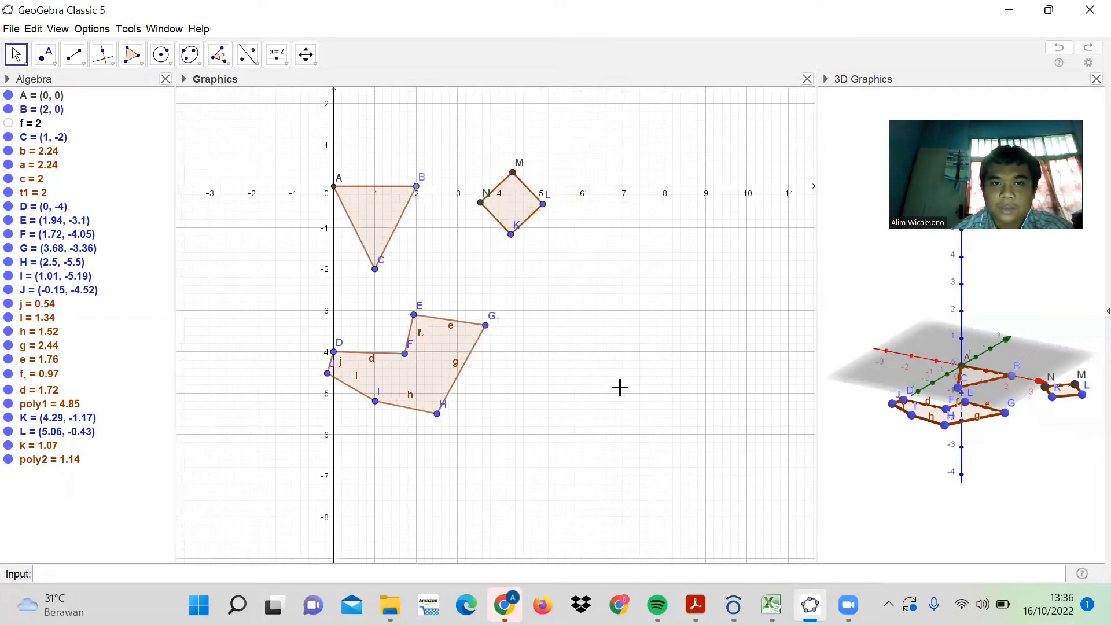
drag(486, 190, 629, 432)
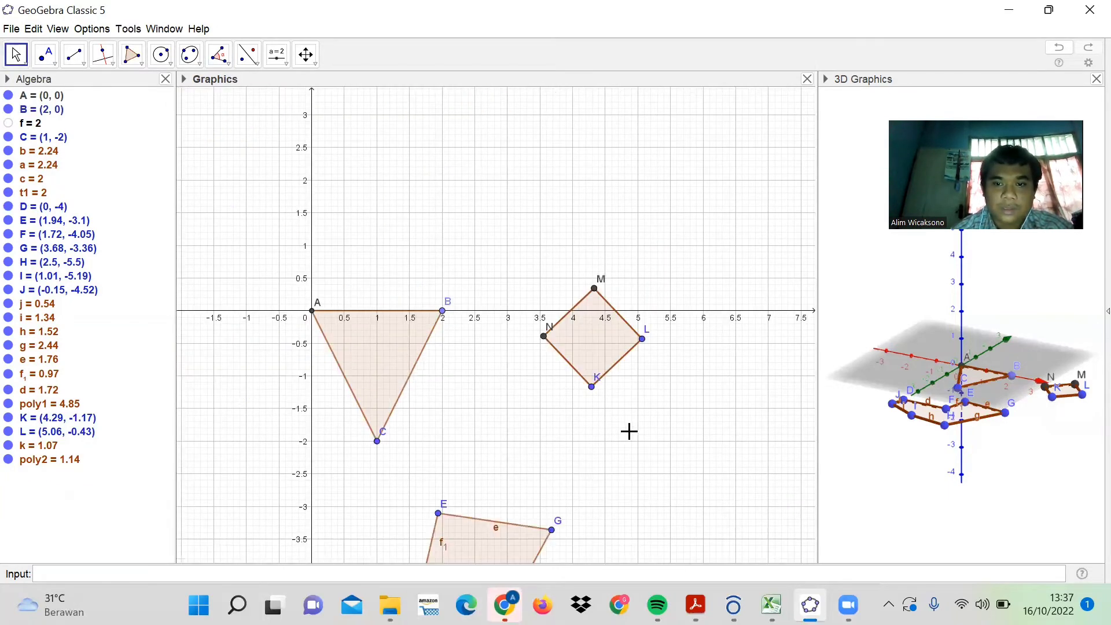
Step: Show the name label of the small square's side MN and hide it again
scroll(629, 431, up, 4)
scroll(629, 432, up, 3)
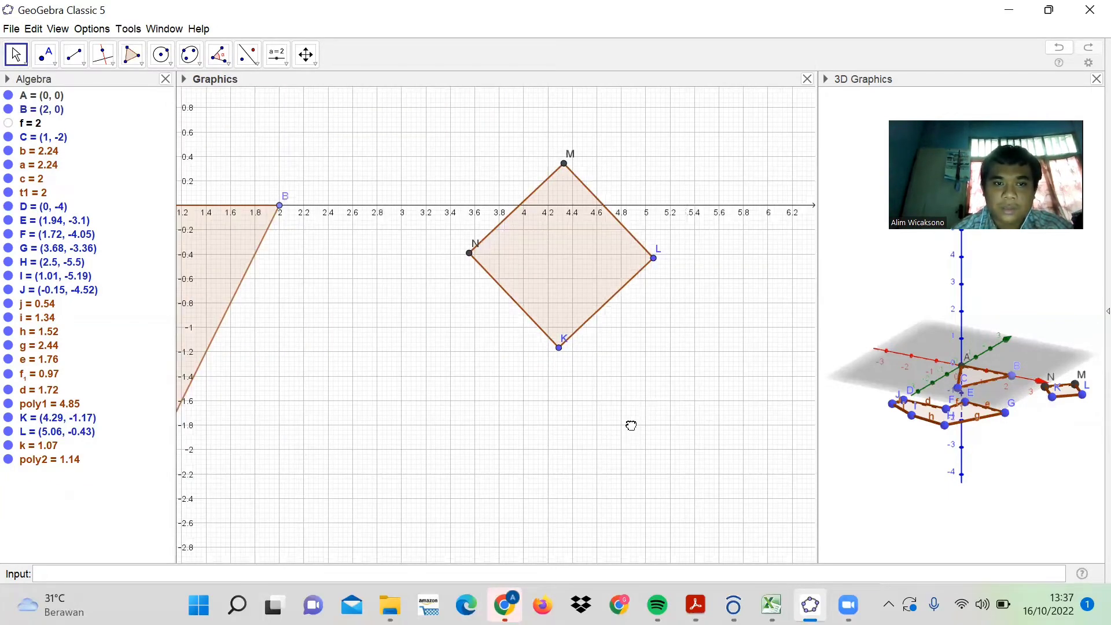
drag(559, 482, 531, 472)
scroll(530, 472, up, 2)
drag(407, 361, 362, 350)
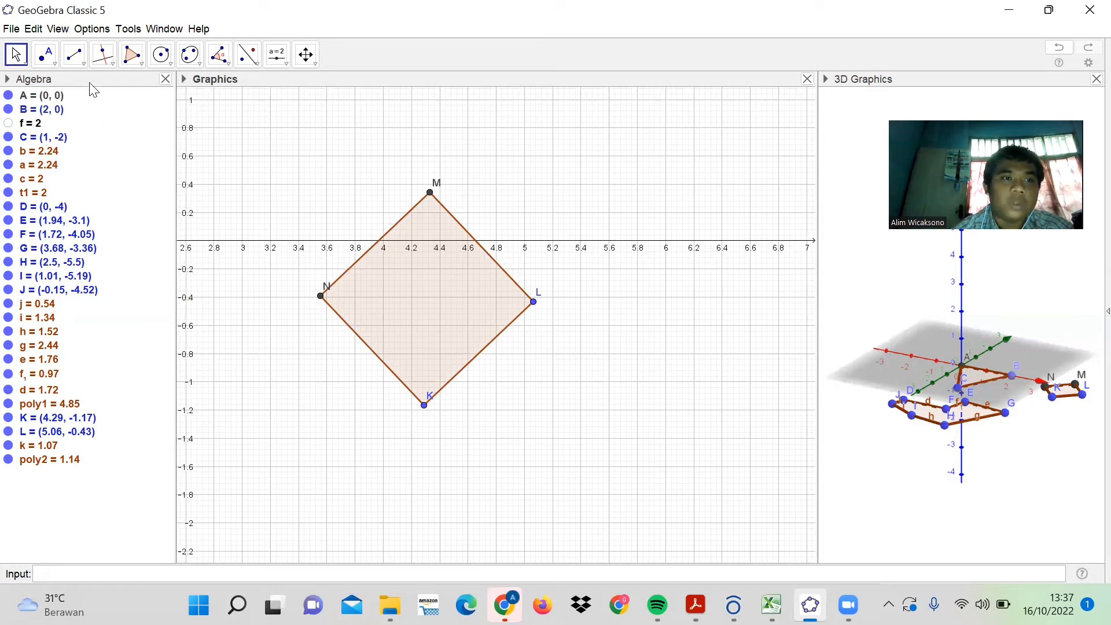
right_click(371, 248)
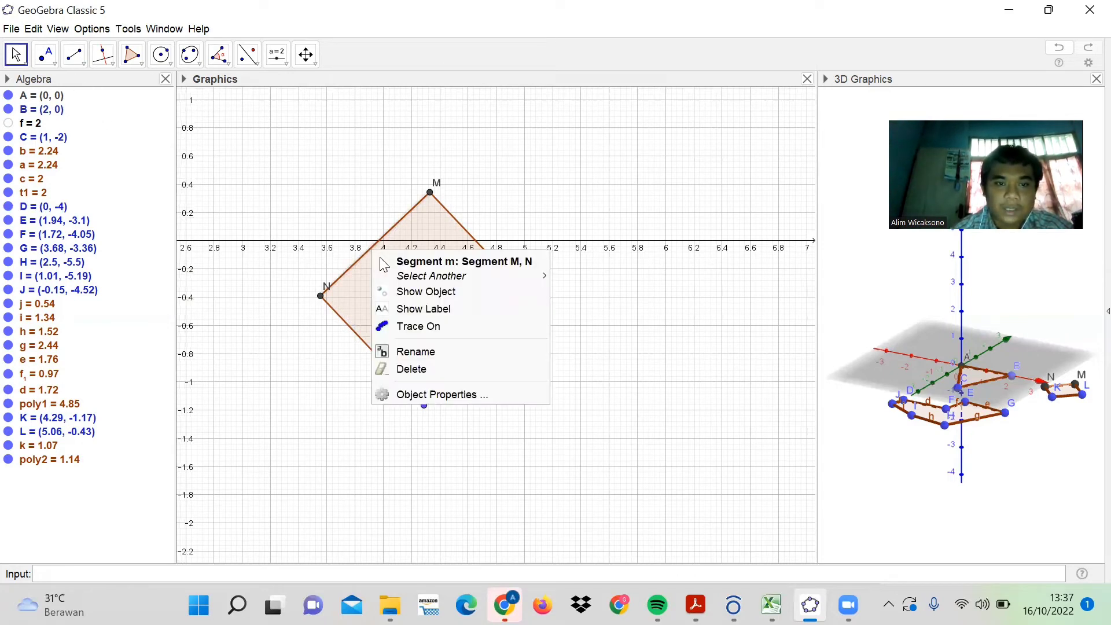
click(421, 305)
right_click(377, 248)
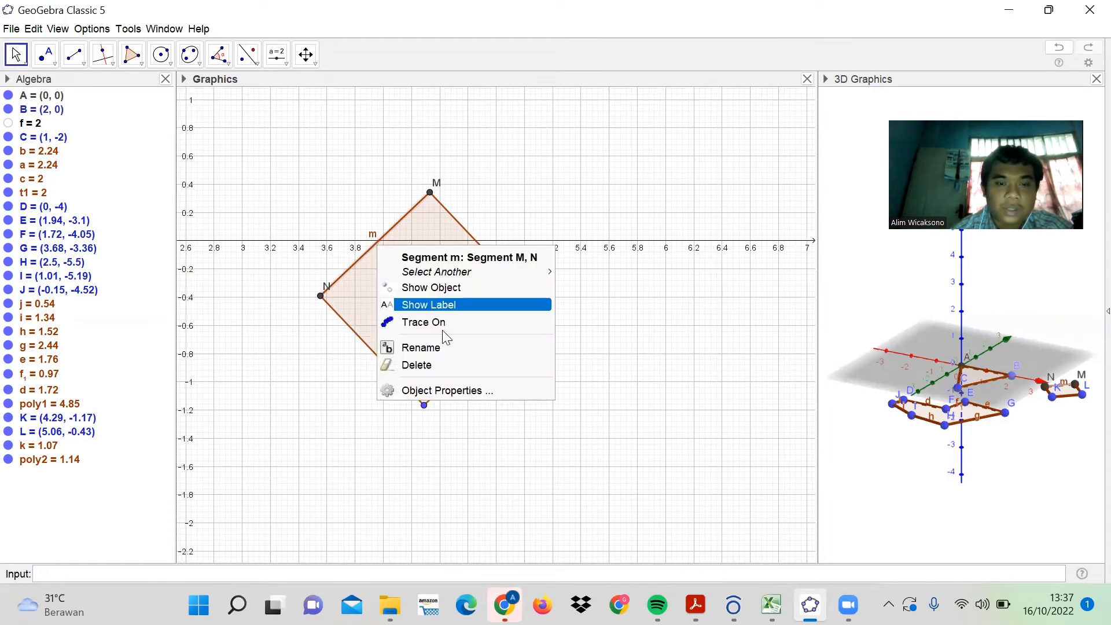
click(414, 307)
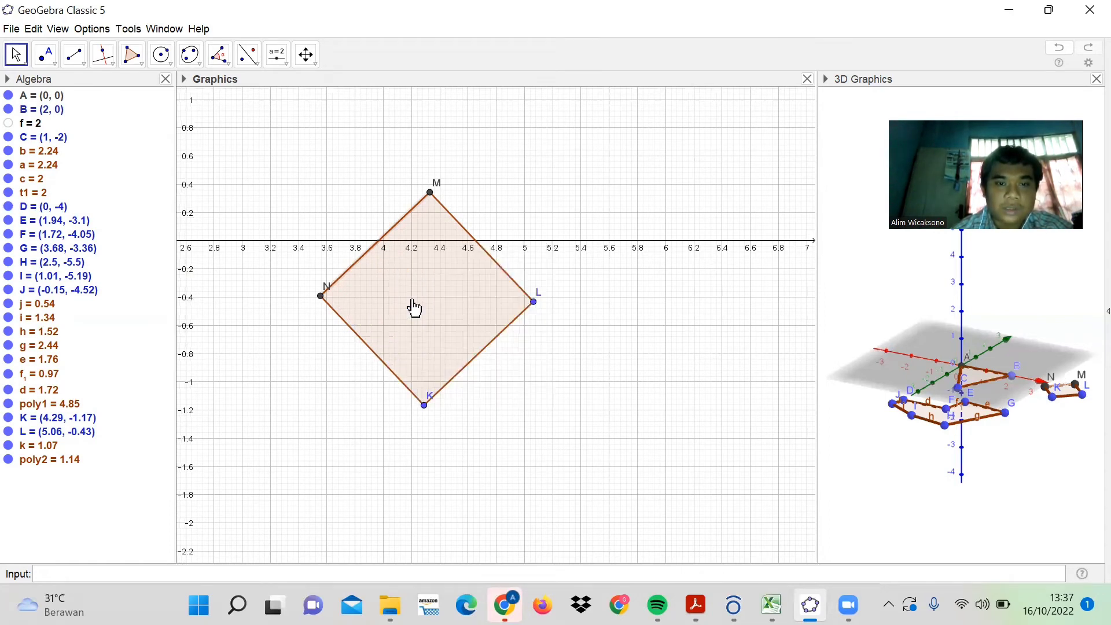
Step: Label all four sides of square KLMN with their lengths using the Distance or Length tool
click(284, 65)
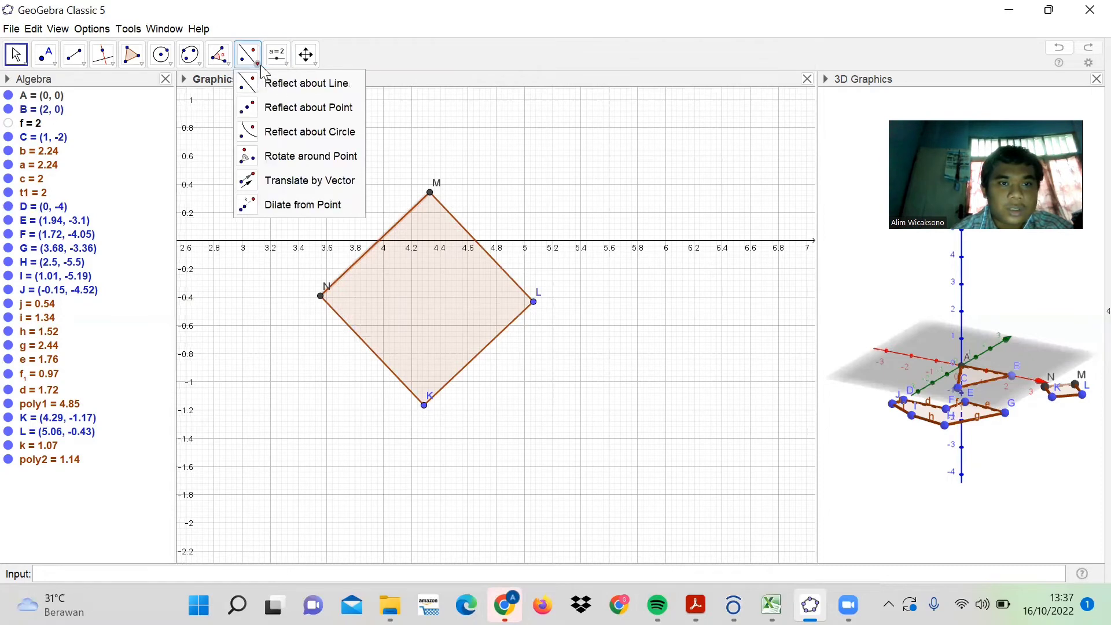
mouse_move(303, 68)
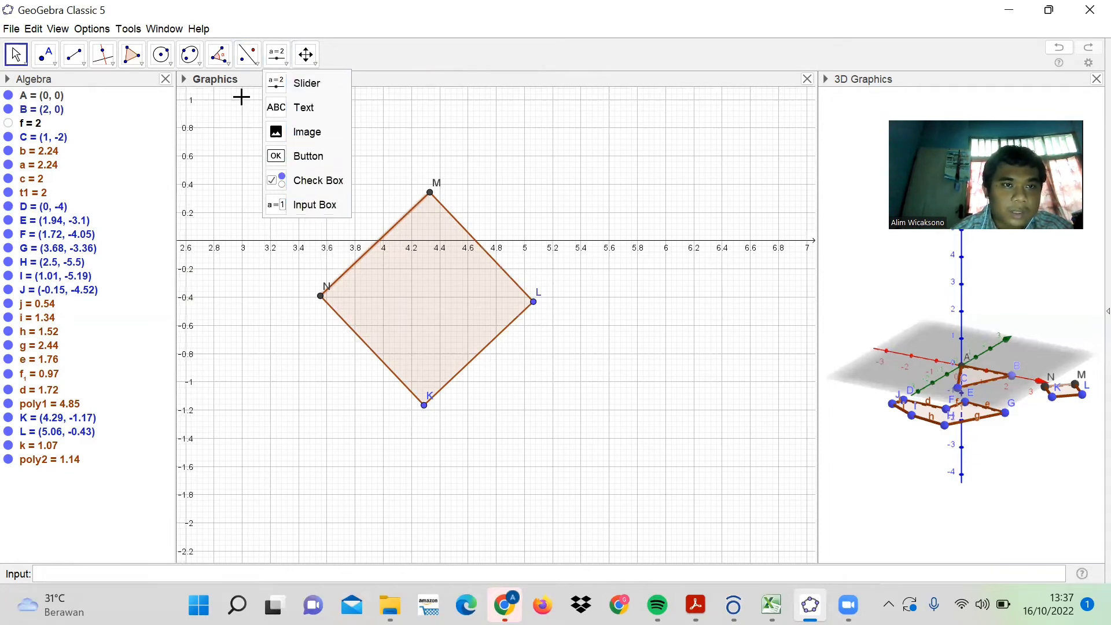
mouse_move(228, 53)
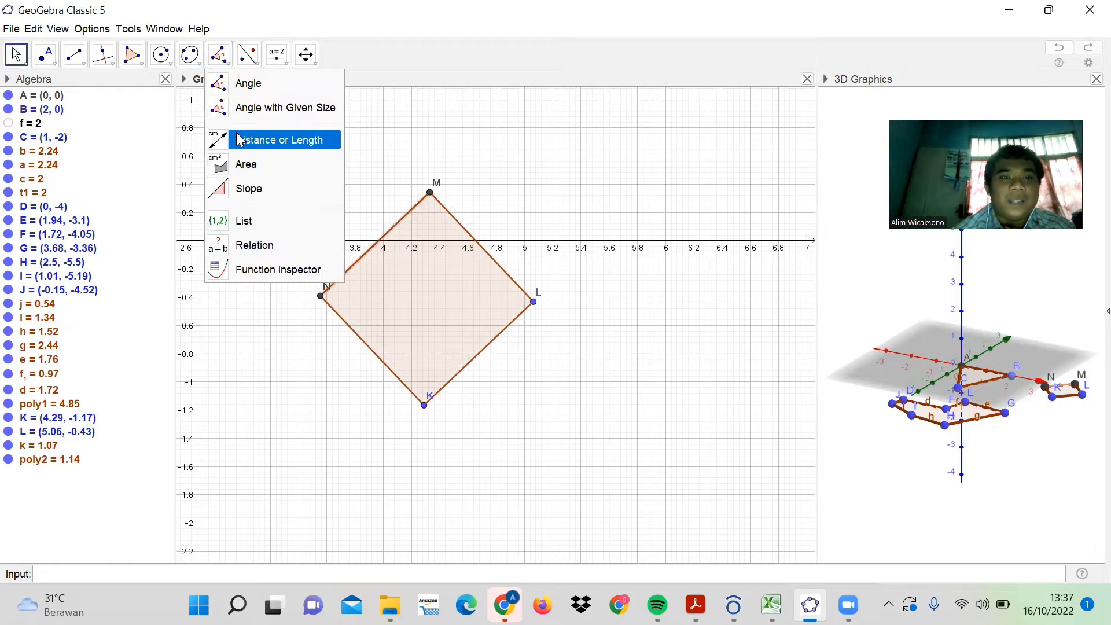
click(284, 142)
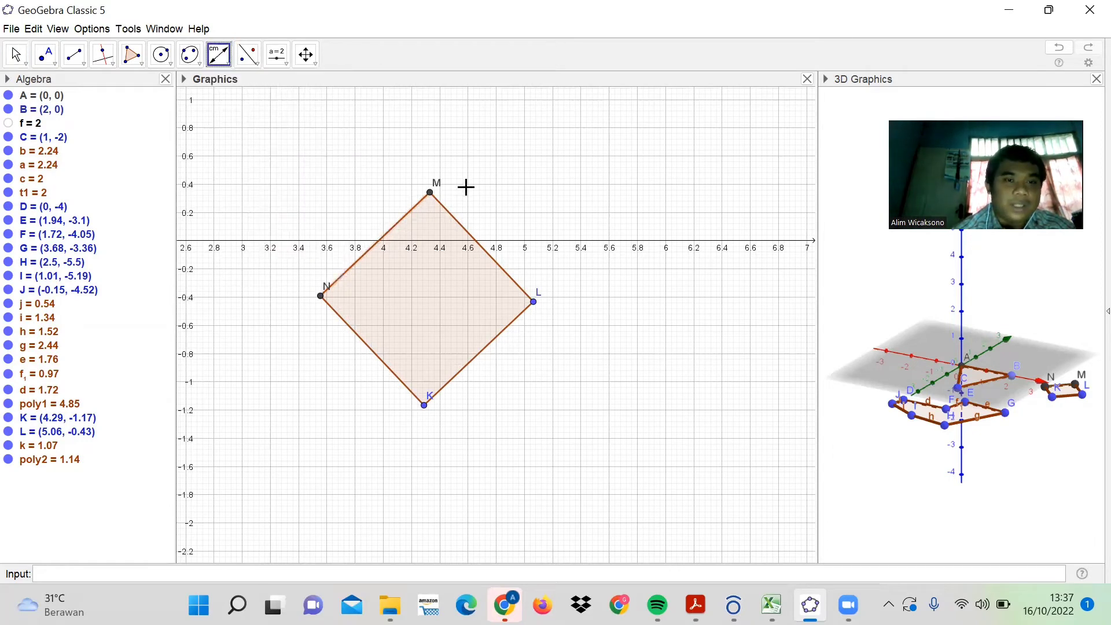
click(380, 235)
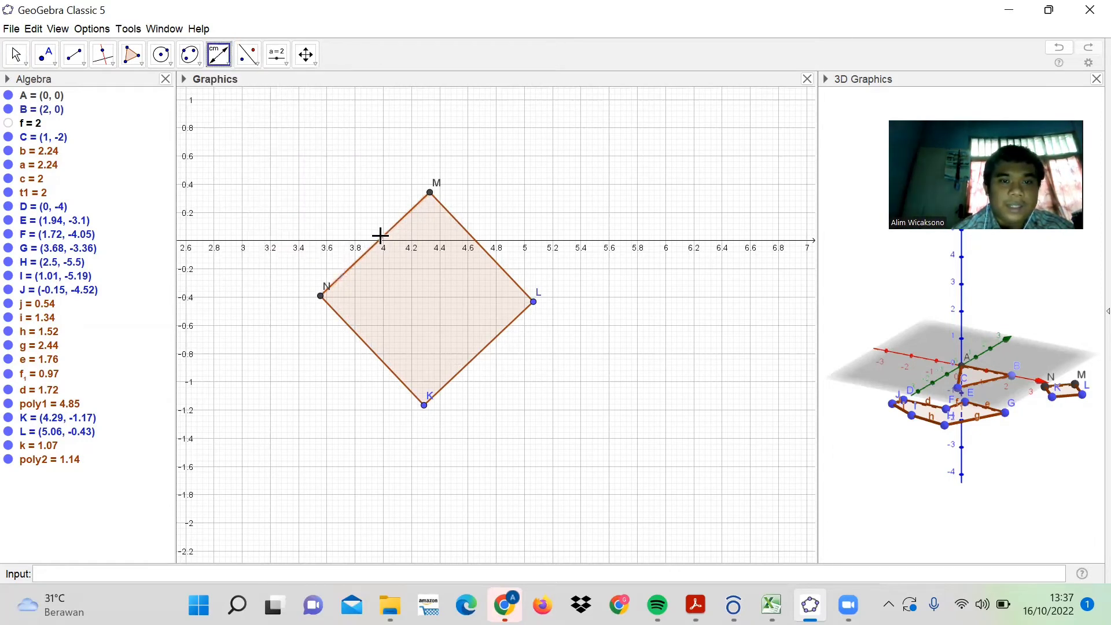
click(453, 225)
click(508, 324)
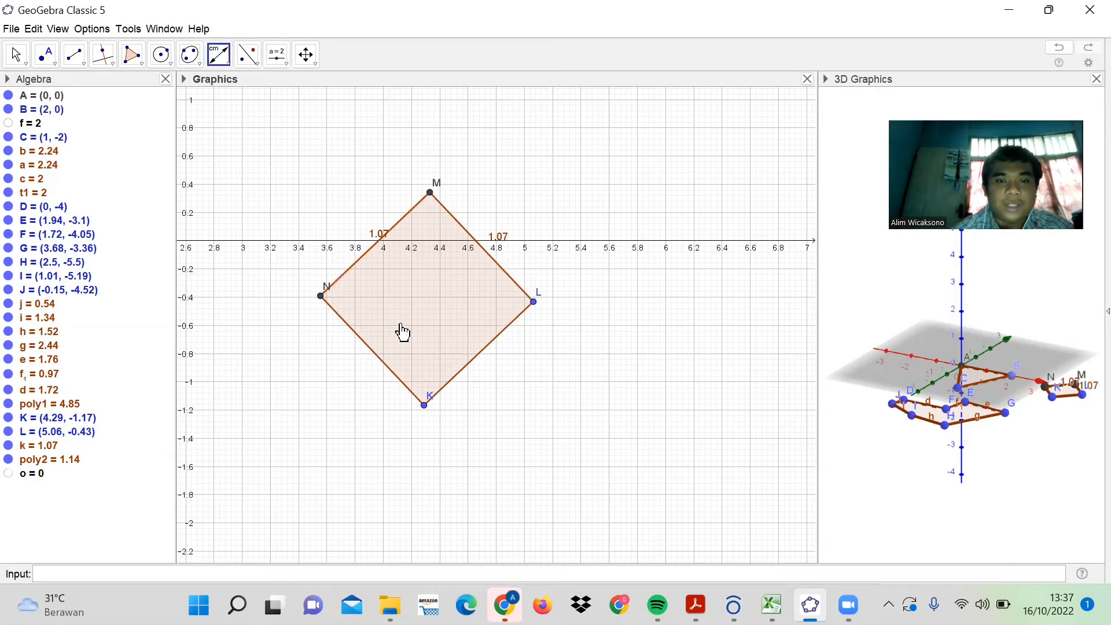
click(456, 376)
click(376, 357)
Step: Draw a regular polygon with 13 vertices, using (8, 0) and (10, 0) on the x-axis as its first side
scroll(542, 234, down, 1)
scroll(532, 243, down, 3)
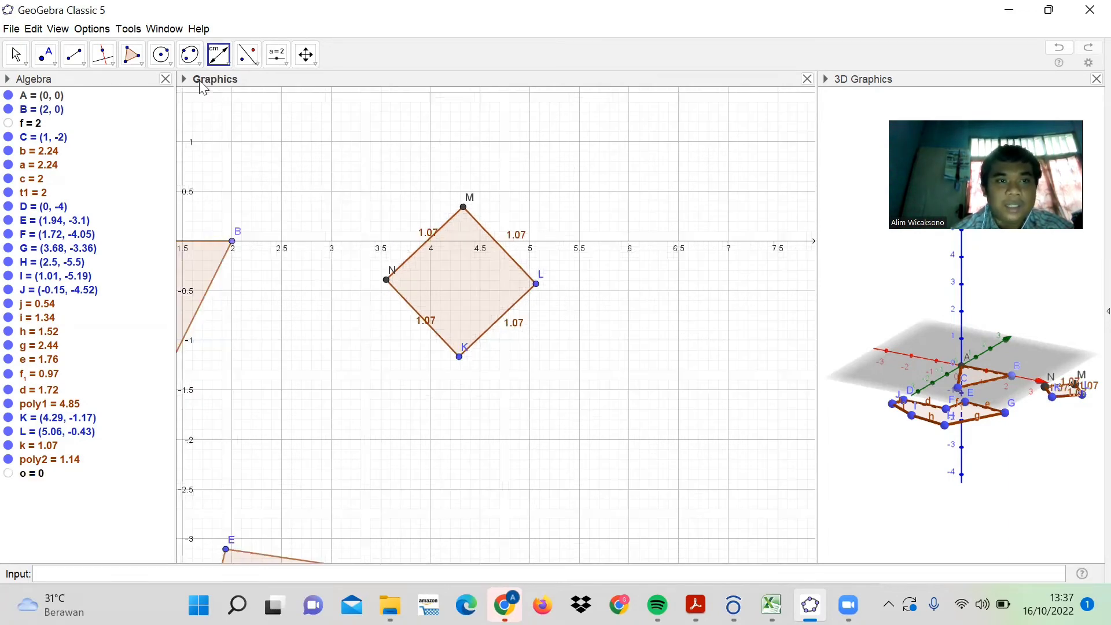
click(138, 60)
click(144, 66)
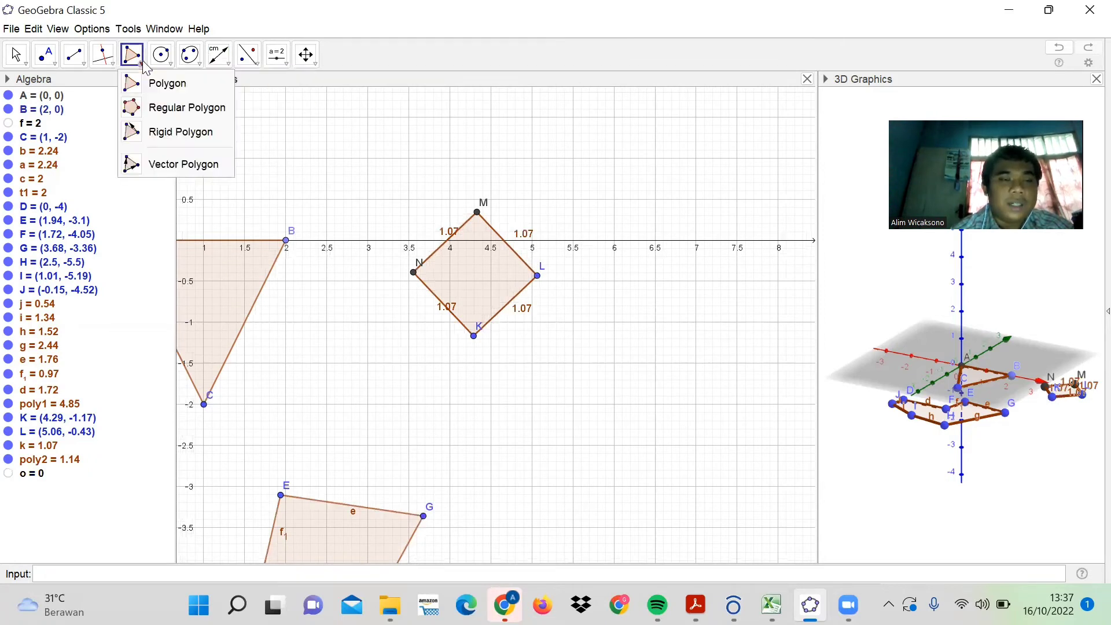
click(163, 106)
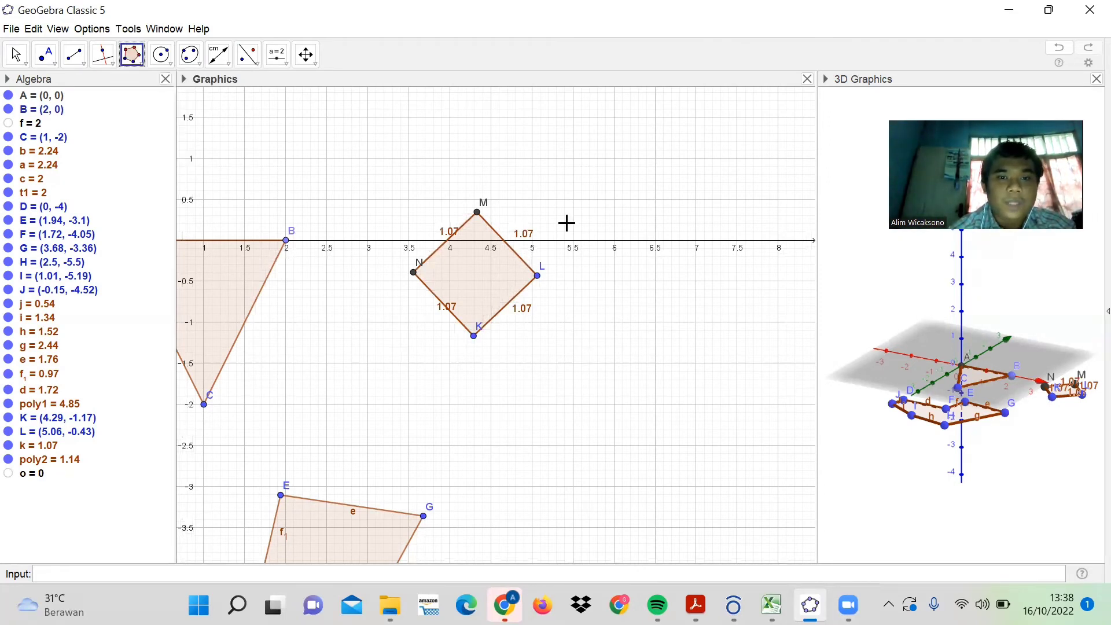
scroll(567, 224, down, 3)
scroll(565, 220, down, 3)
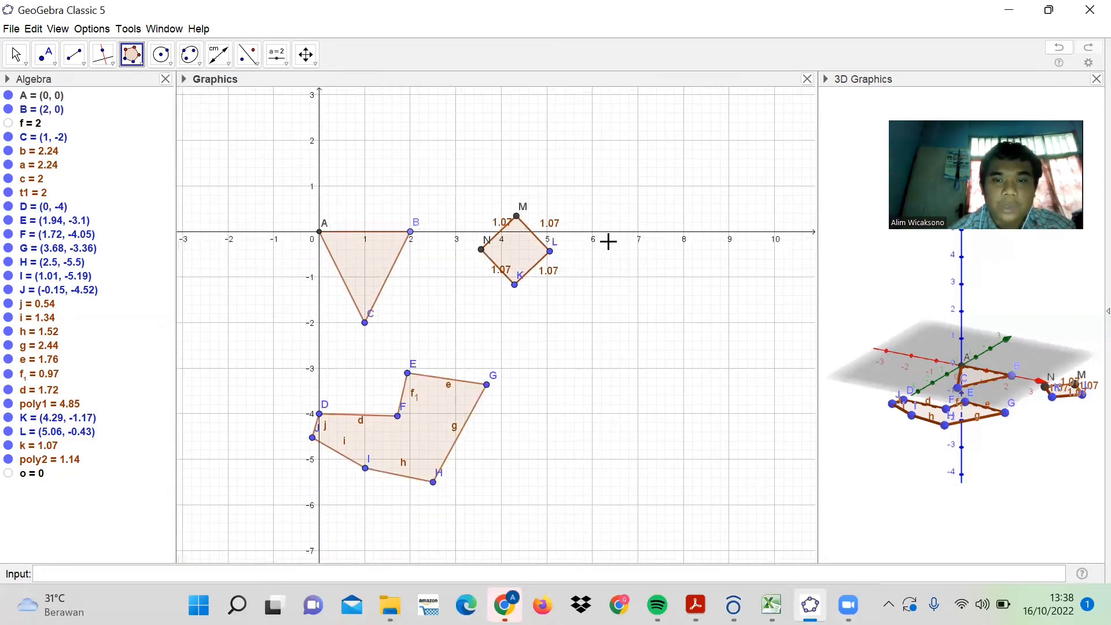
scroll(623, 257, down, 1)
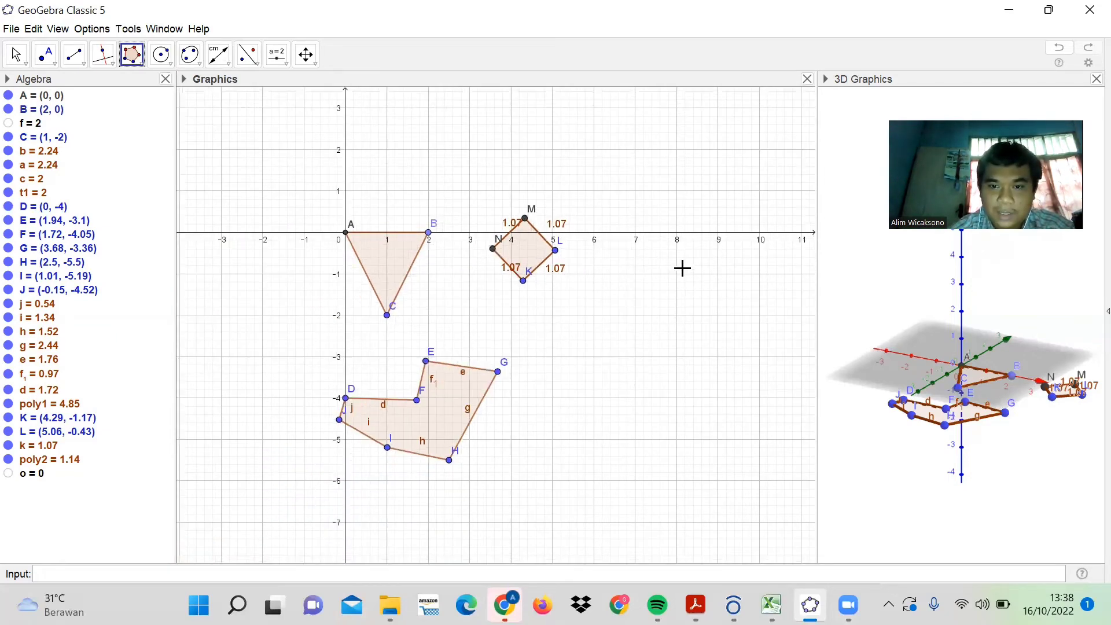
scroll(665, 313, down, 3)
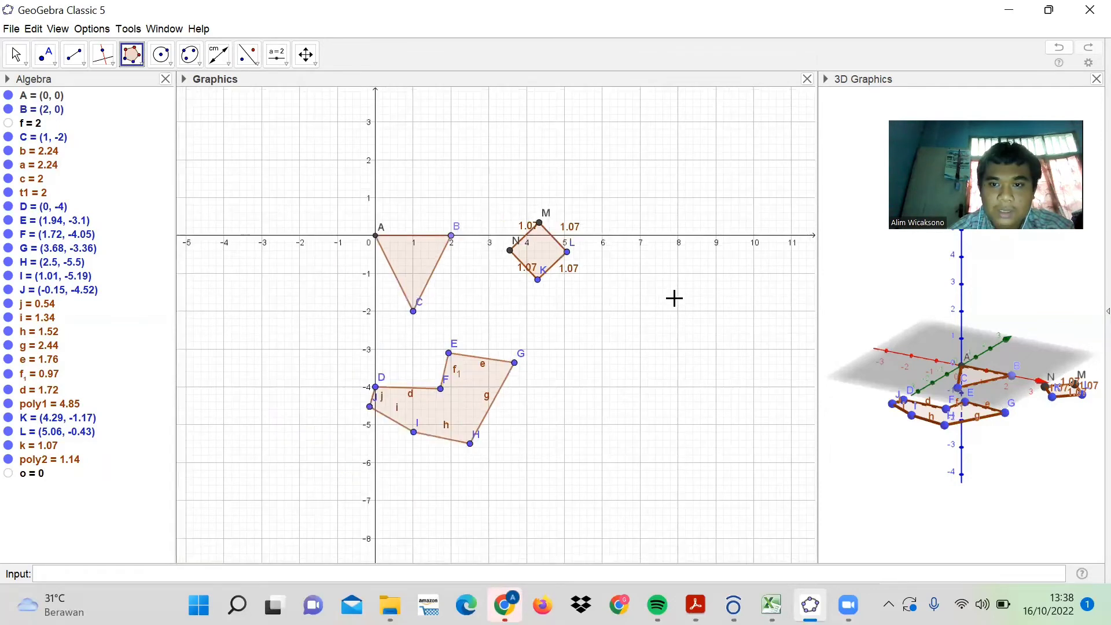
click(679, 236)
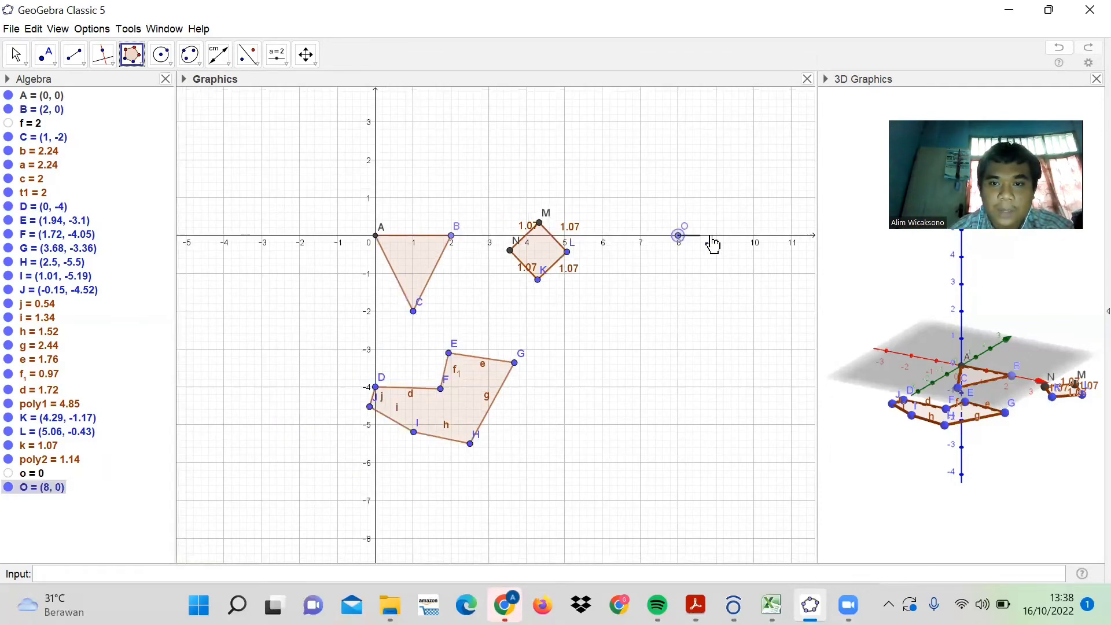
click(754, 235)
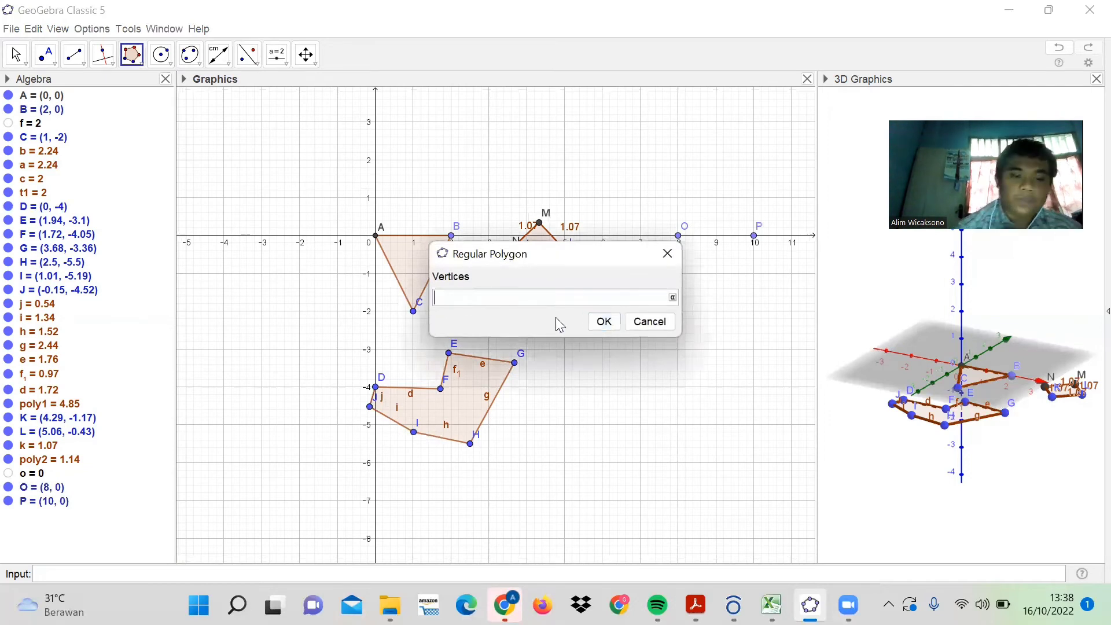
text(13)
key(Return)
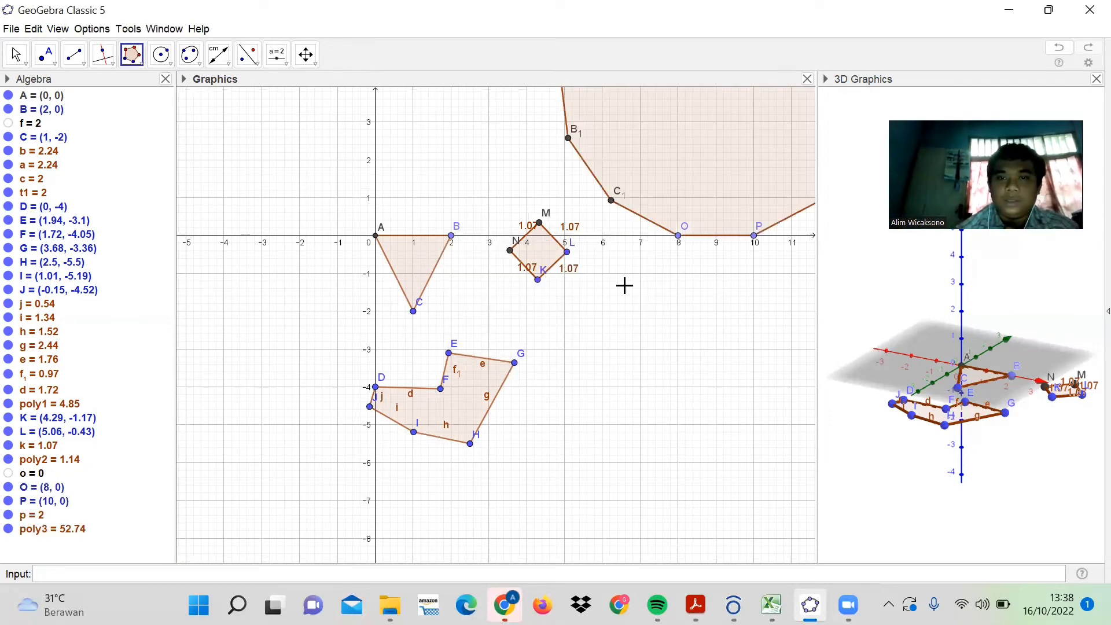
Step: Add length labels to the 13-sided polygon's sides from vertex A1 over Z, W, V, U, T, S and R to Q
scroll(625, 285, down, 1)
click(13, 55)
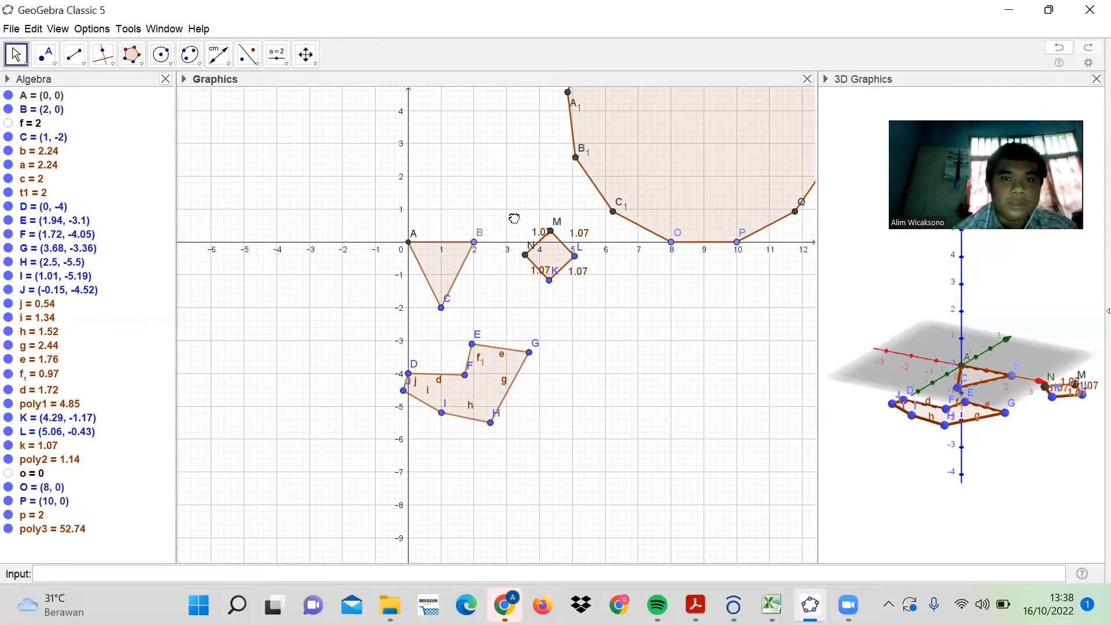
drag(515, 219, 200, 454)
scroll(676, 317, up, 3)
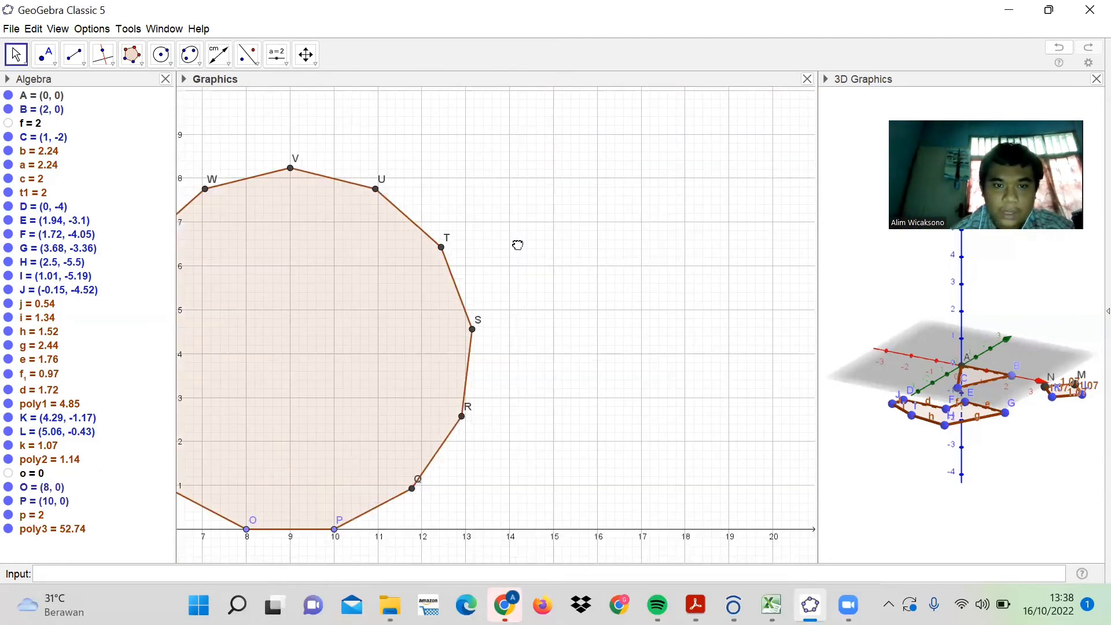
drag(516, 245, 694, 223)
scroll(696, 183, up, 1)
scroll(694, 223, down, 2)
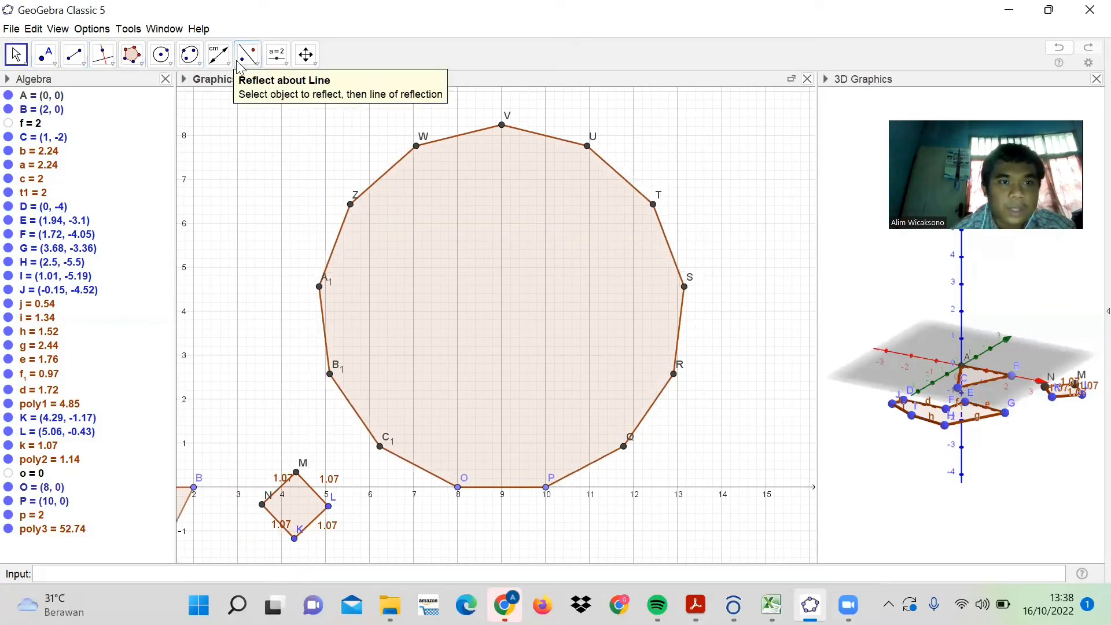
click(215, 56)
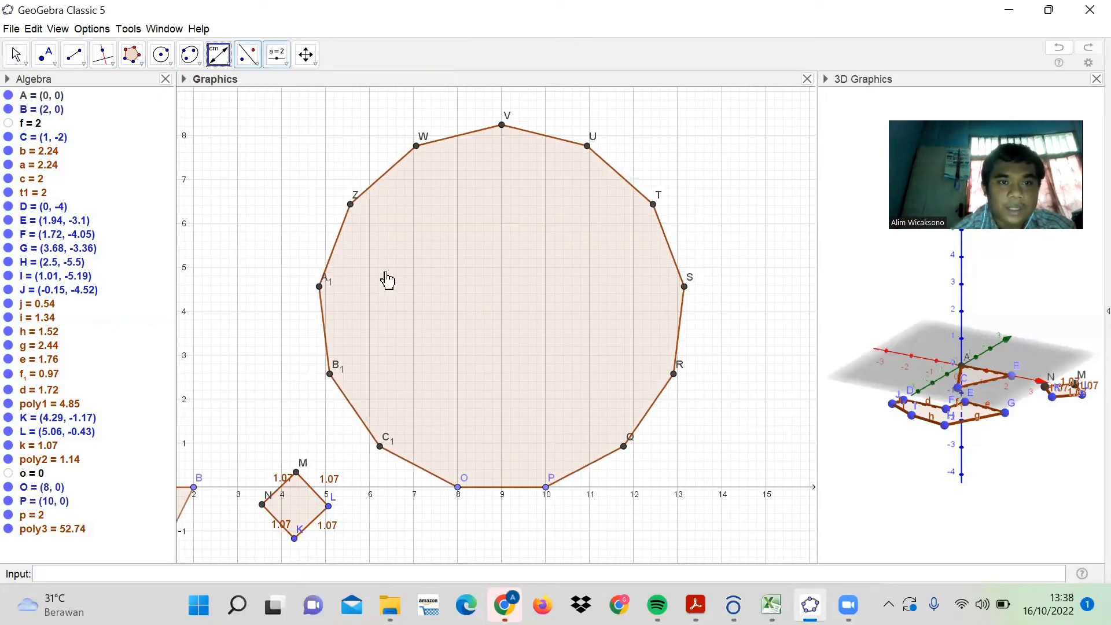
click(331, 247)
click(375, 183)
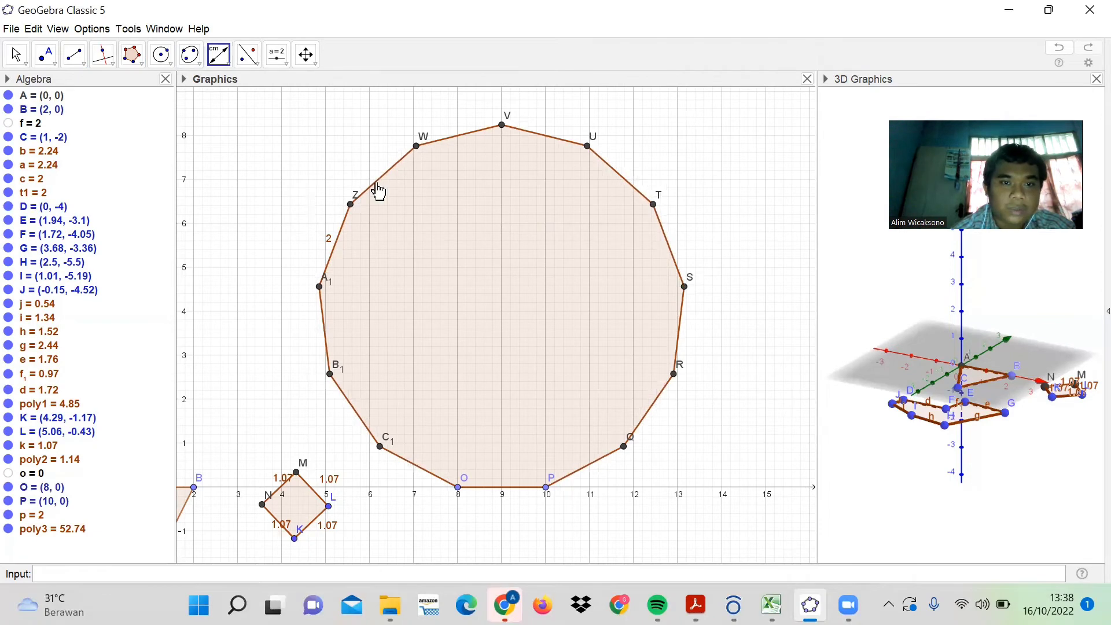
click(469, 135)
click(546, 126)
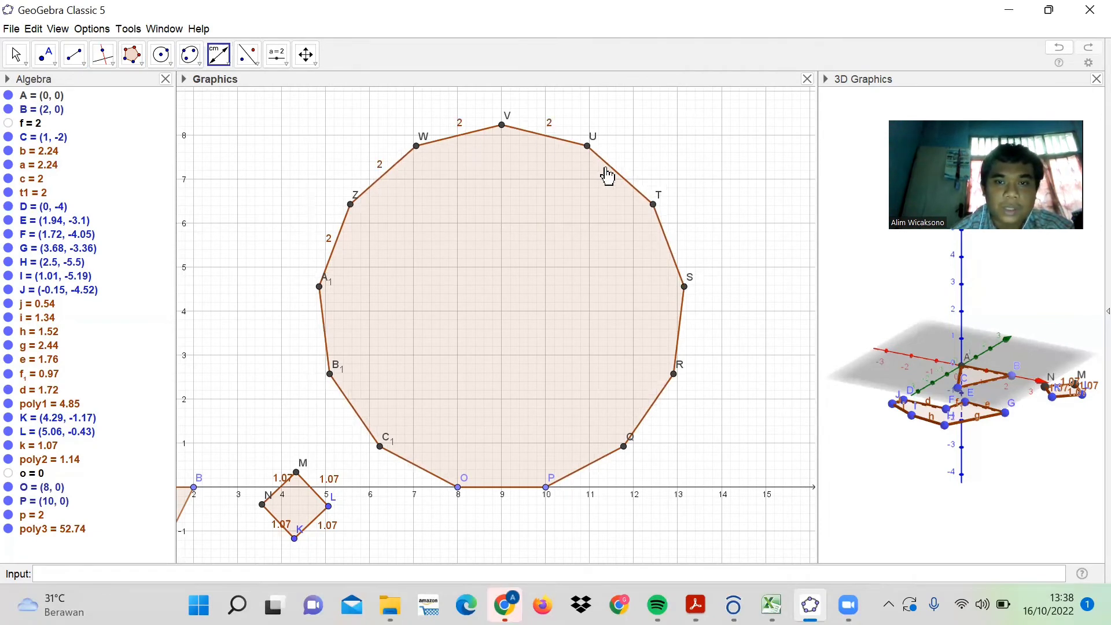
click(665, 238)
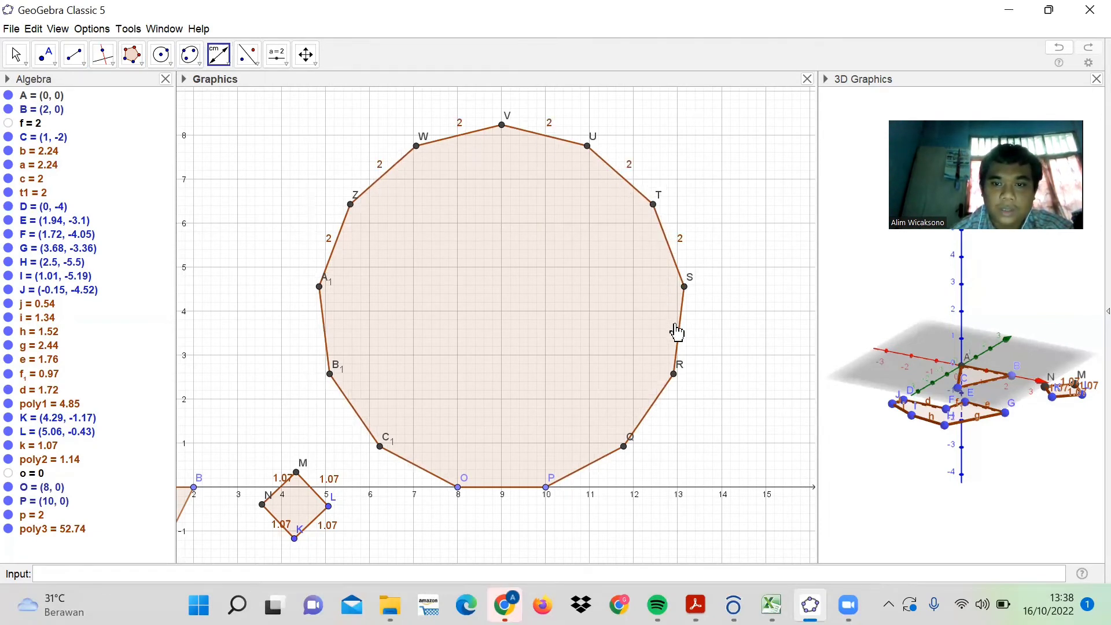
click(644, 427)
Step: Add the 13-sided polygon's perimeter label and length labels on sides PQ, B1C1, C1O and A1B1
click(571, 469)
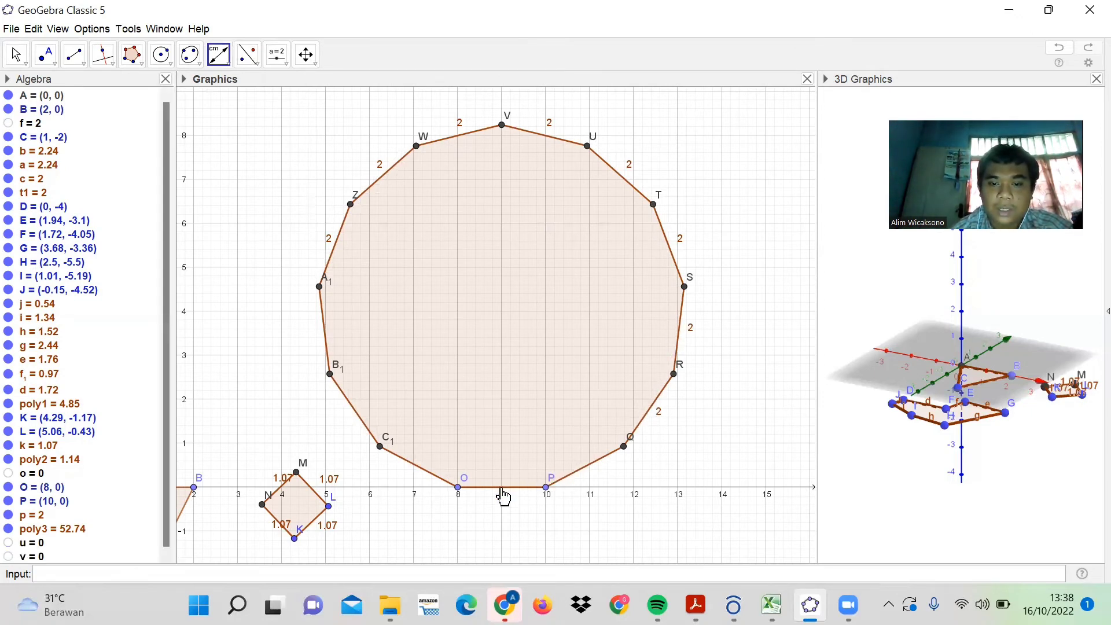
click(565, 476)
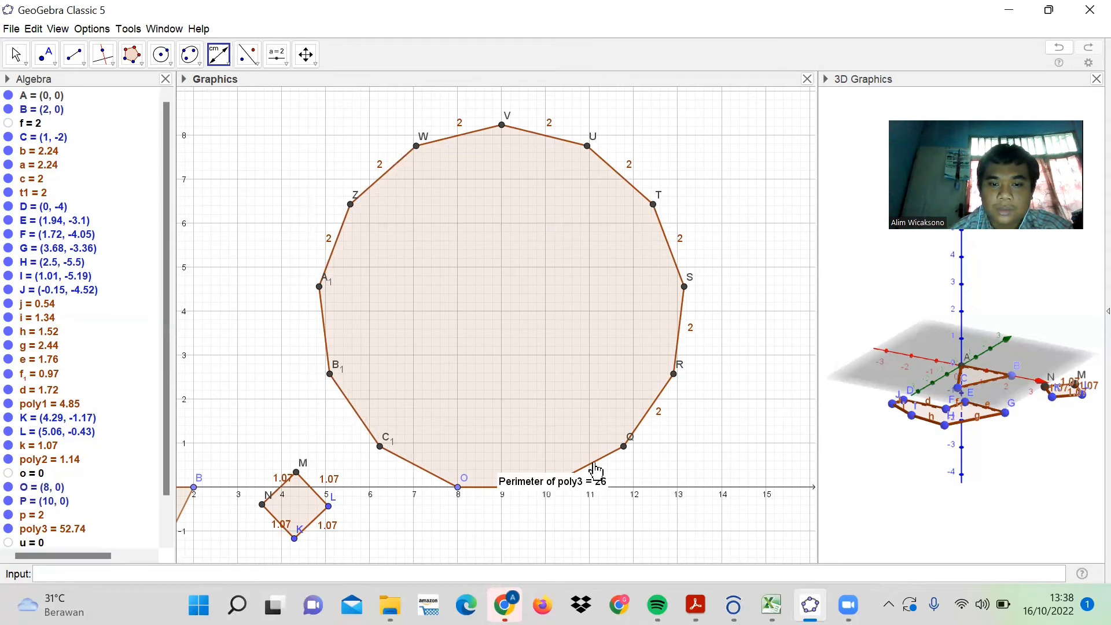
click(354, 410)
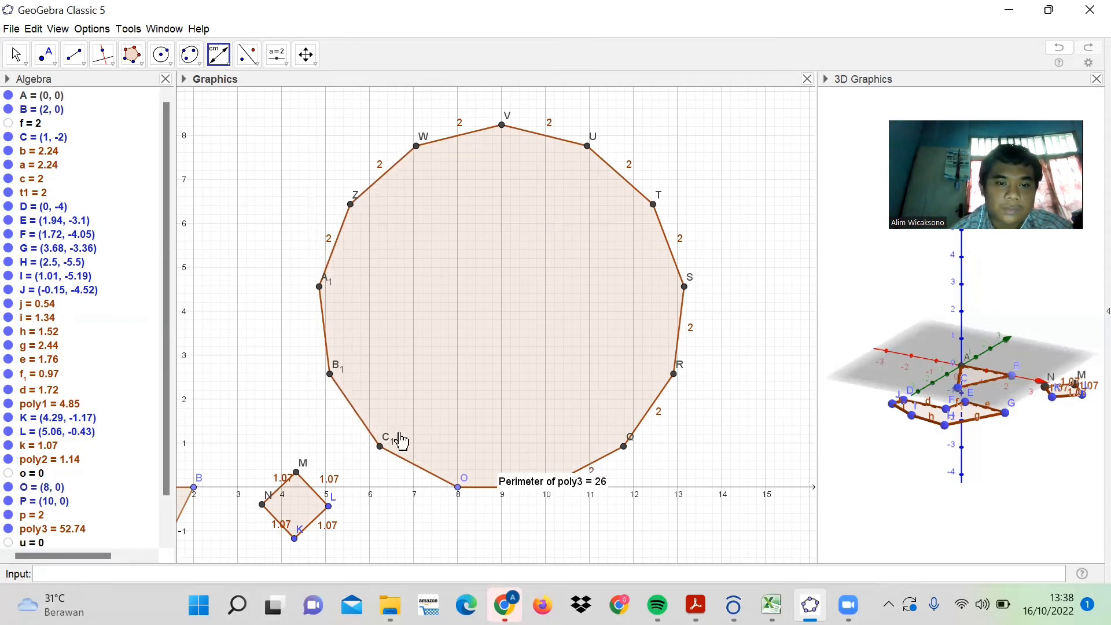
click(420, 470)
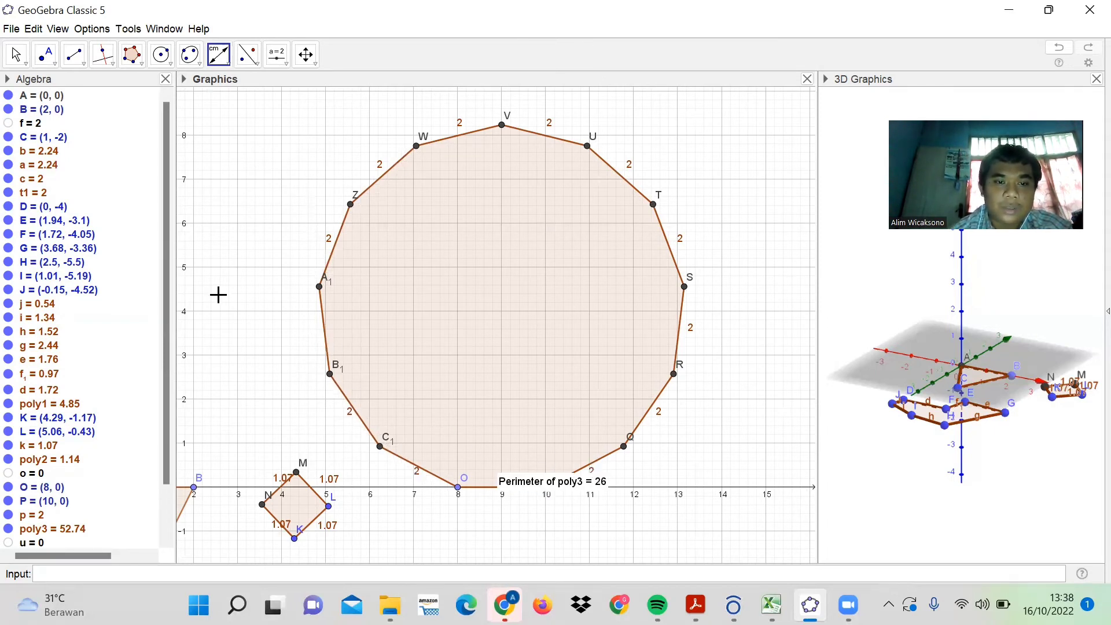
click(325, 334)
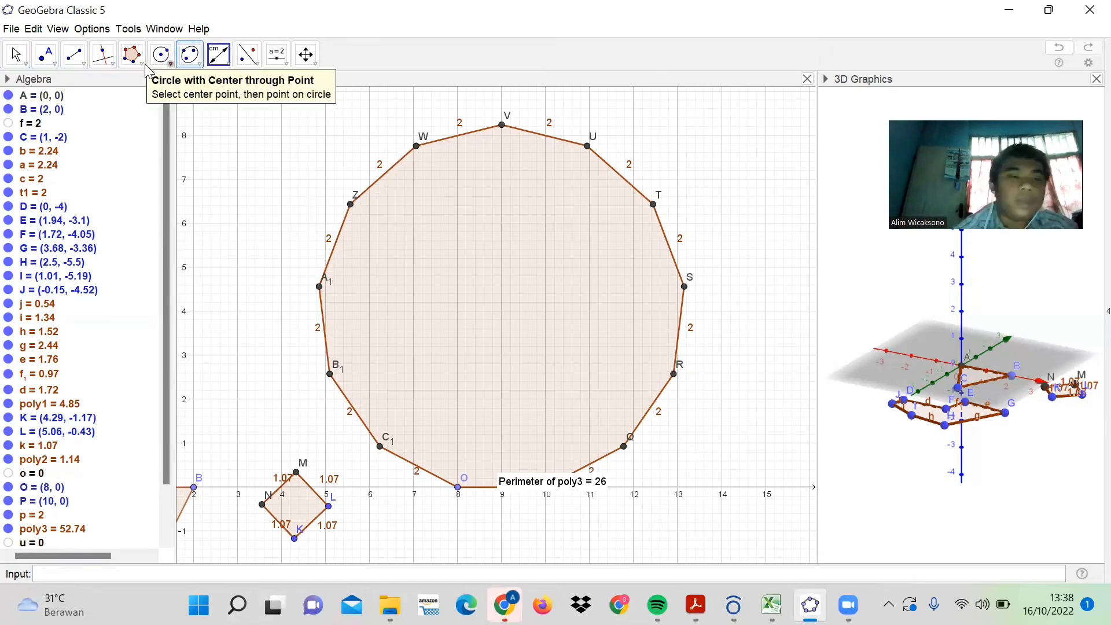
click(218, 54)
mouse_move(247, 54)
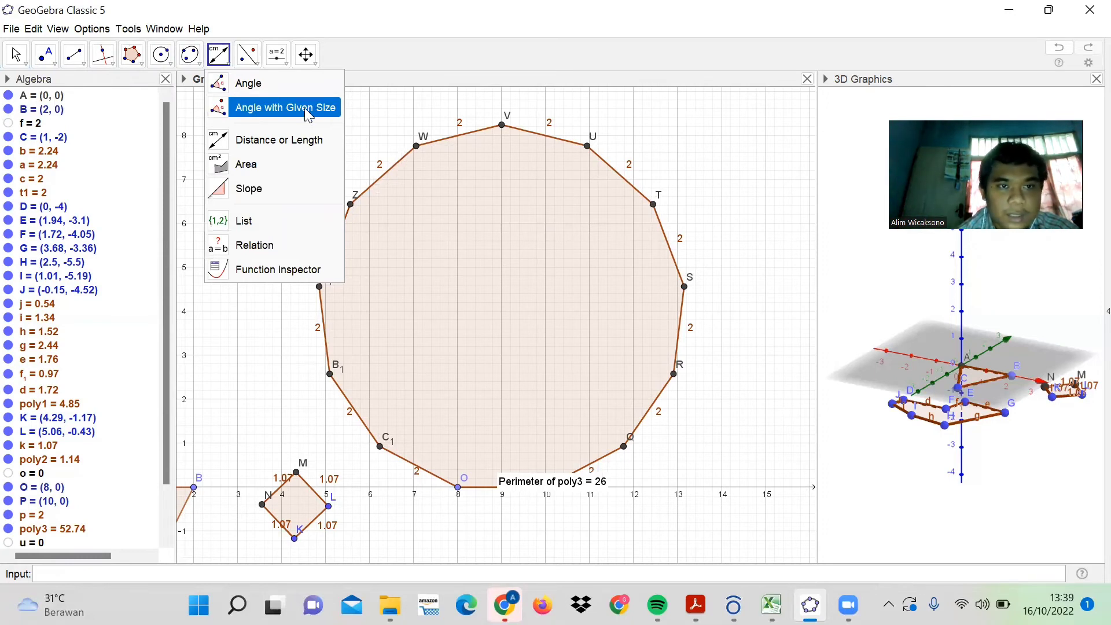
click(250, 110)
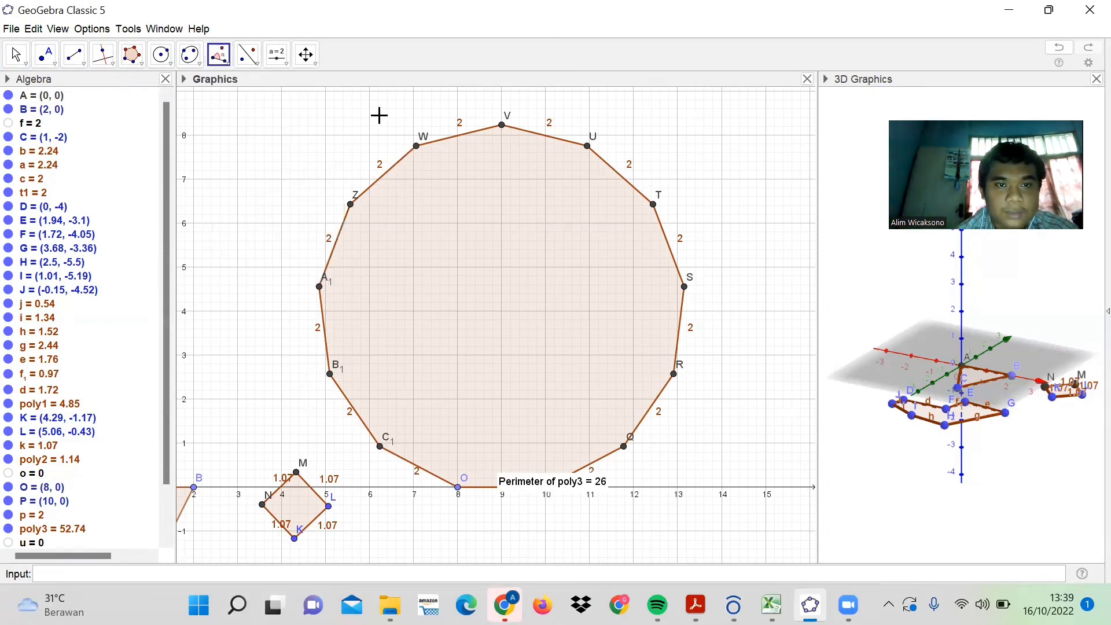
click(416, 145)
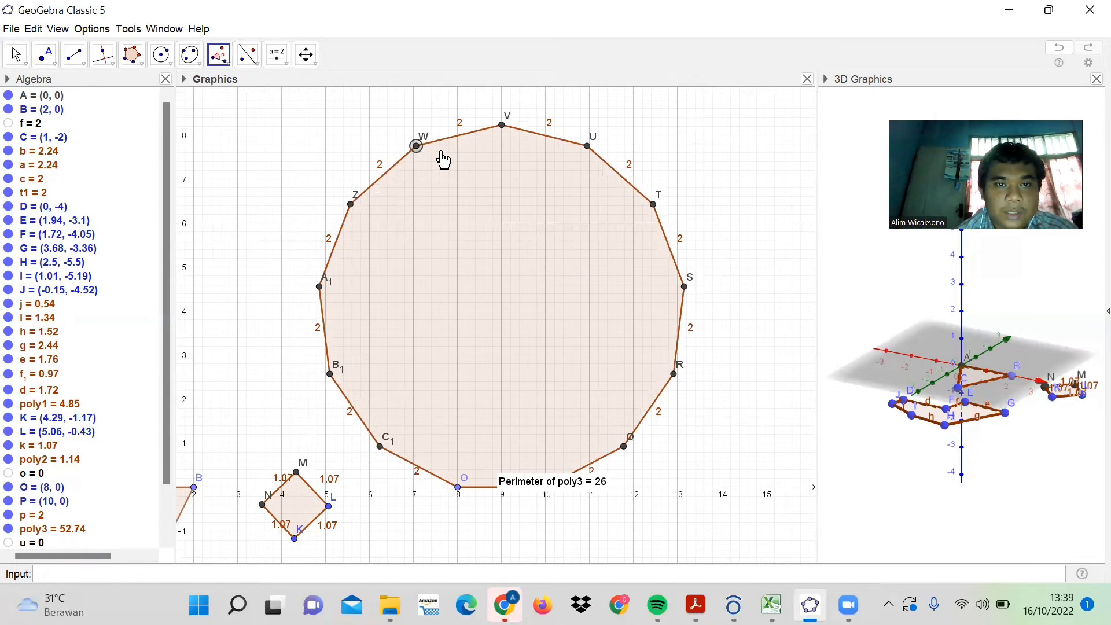
click(501, 134)
click(667, 233)
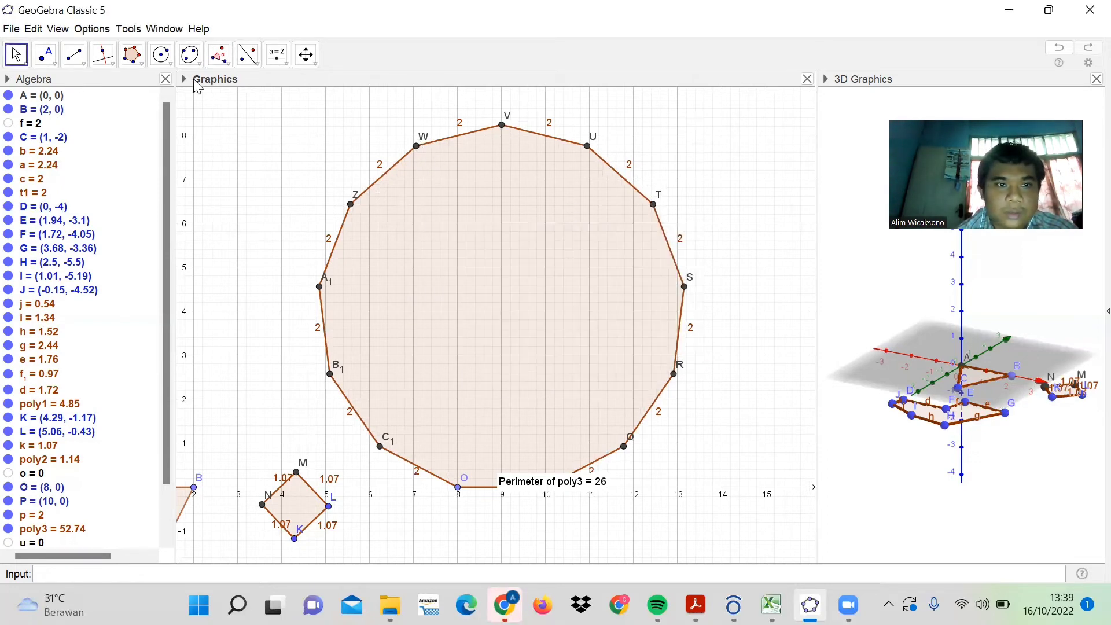
Step: Mark all interior angles of the 13-sided polygon with the Angle tool
click(229, 60)
click(254, 84)
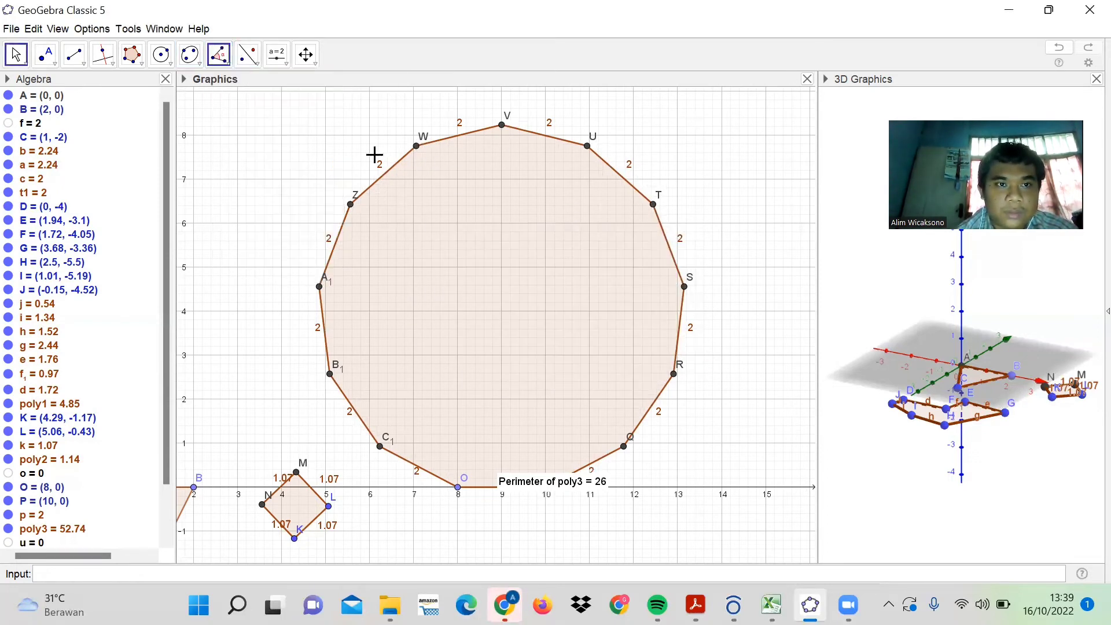
click(521, 299)
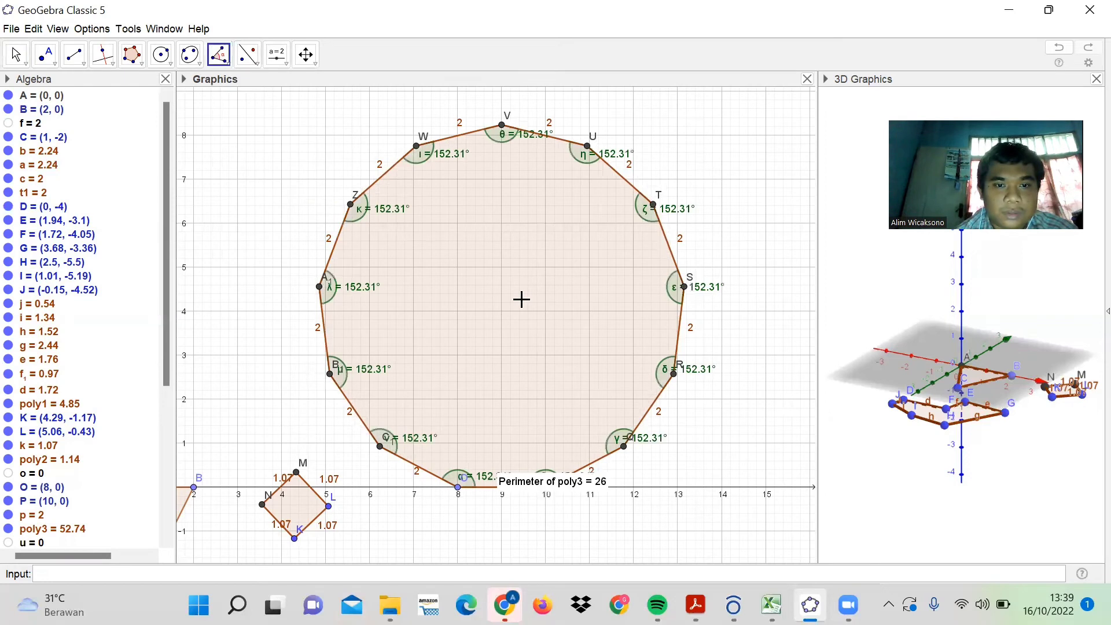
Step: Construct a 45° Angle with Given Size from a point just above C, with its vertex at about (1.2, 0.42) above side AB
click(219, 55)
click(284, 109)
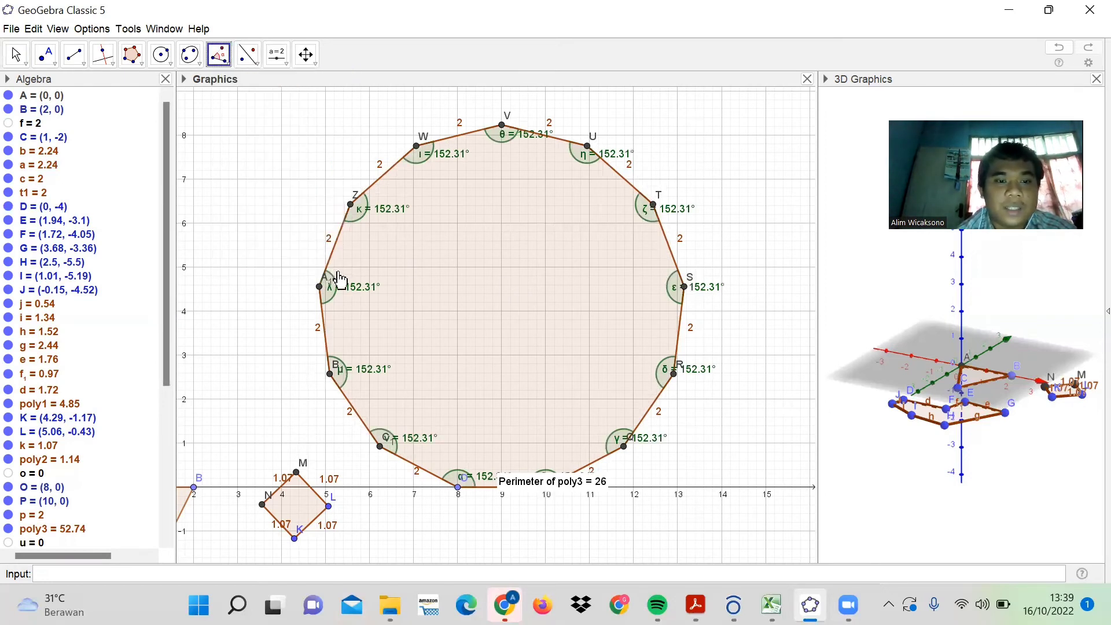
scroll(334, 278, down, 1)
scroll(381, 428, up, 1)
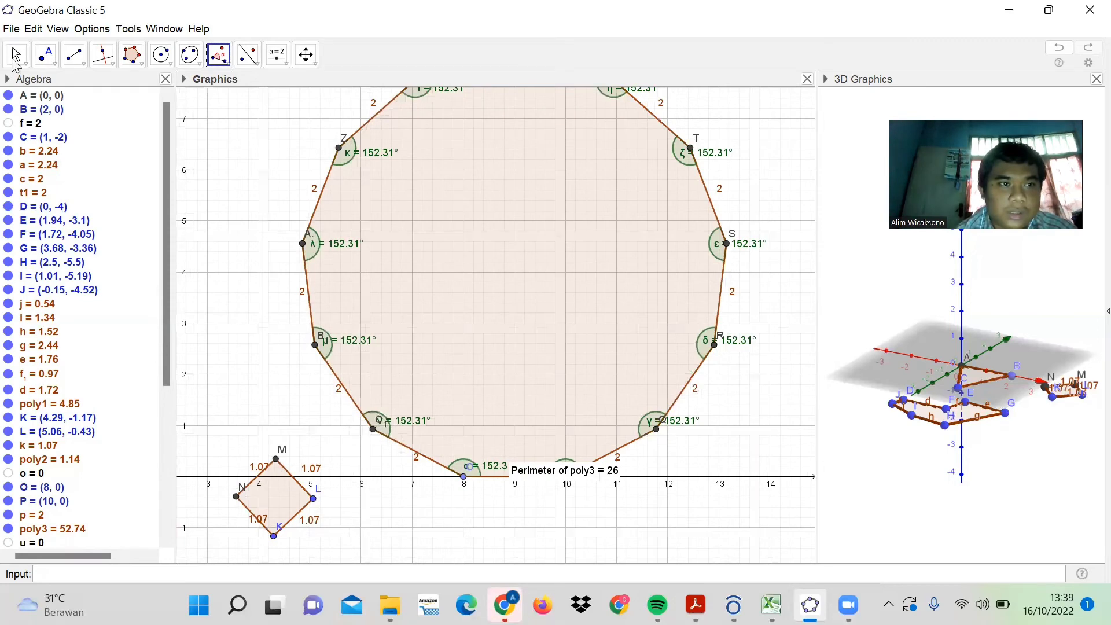
click(16, 55)
drag(435, 354, 386, 320)
drag(496, 352, 493, 347)
scroll(493, 338, up, 3)
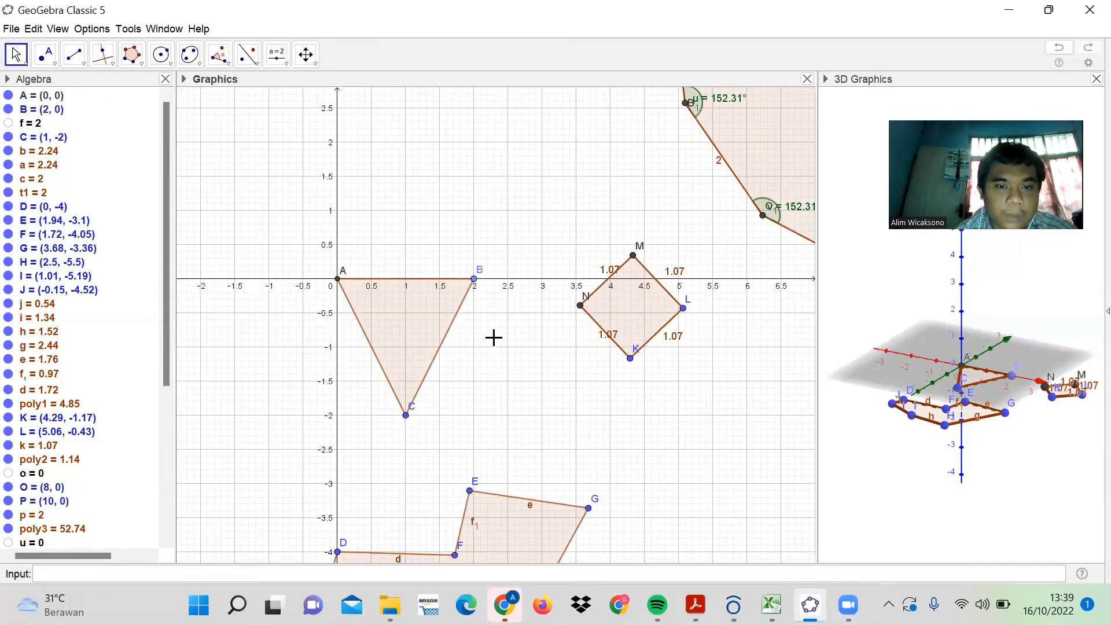
click(219, 54)
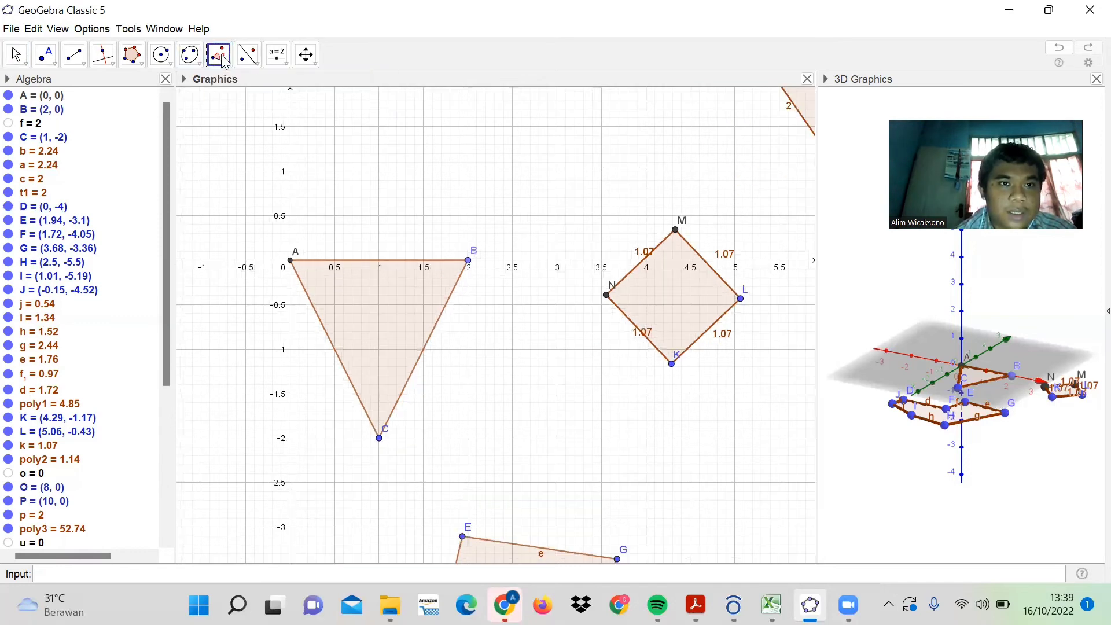
click(379, 419)
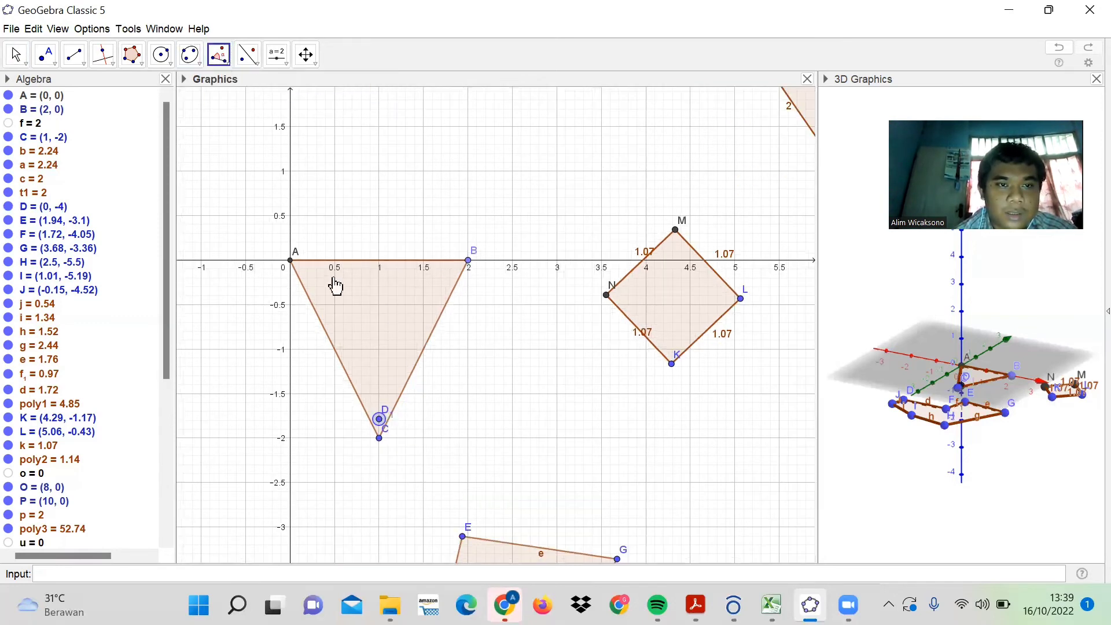
click(396, 222)
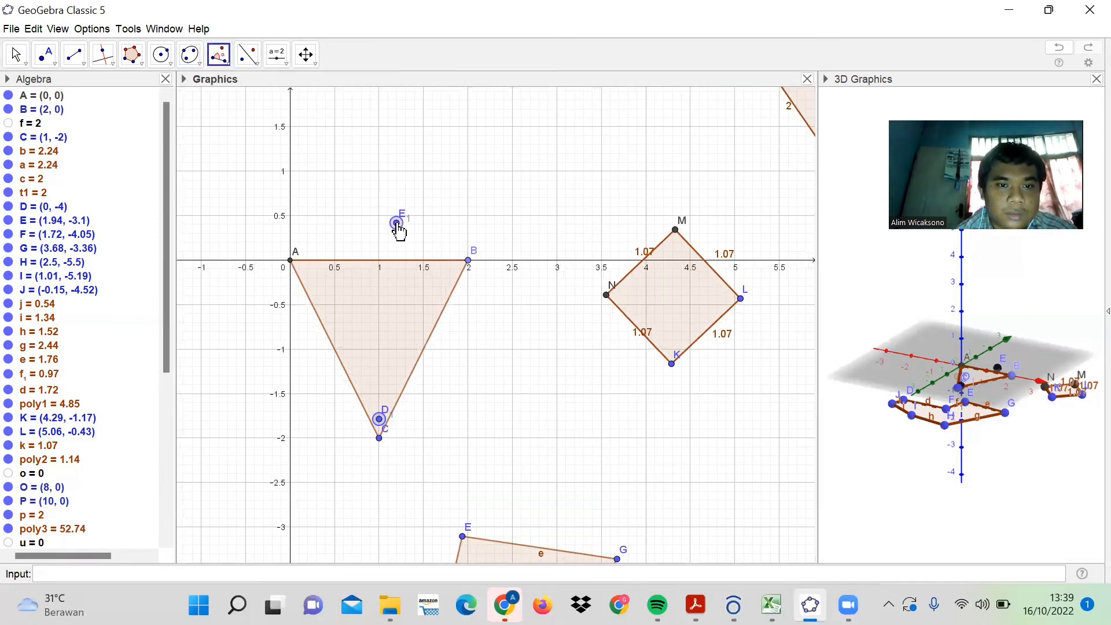
click(604, 341)
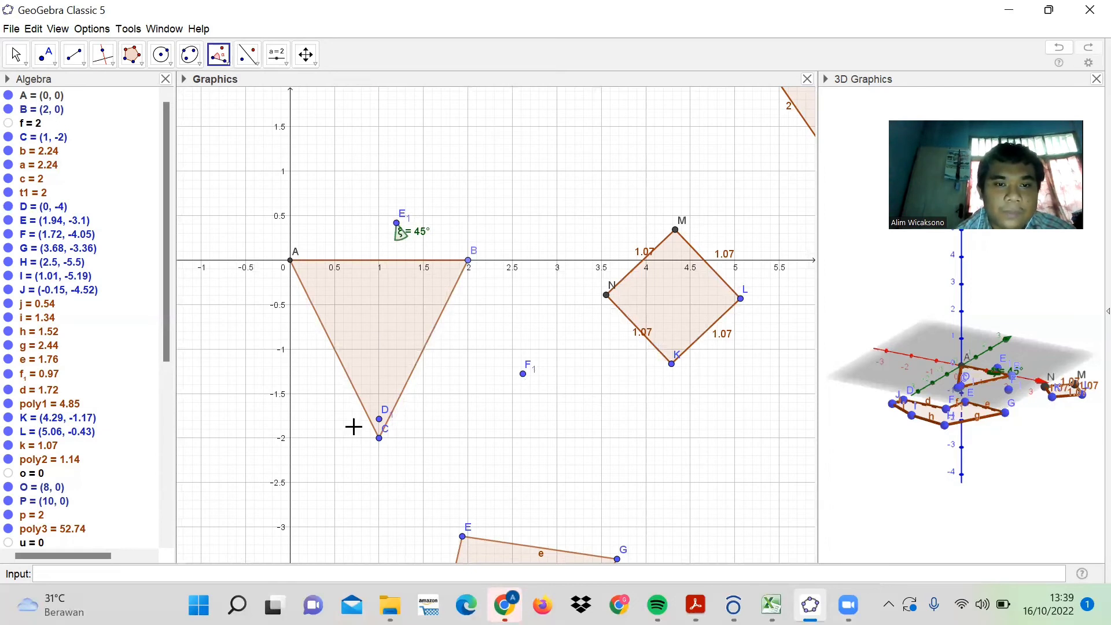
Step: Construct a 150° counterclockwise Angle with Given Size from a point at about (6.2, -2.3), with its vertex at about (7.4, -3)
scroll(231, 458, down, 2)
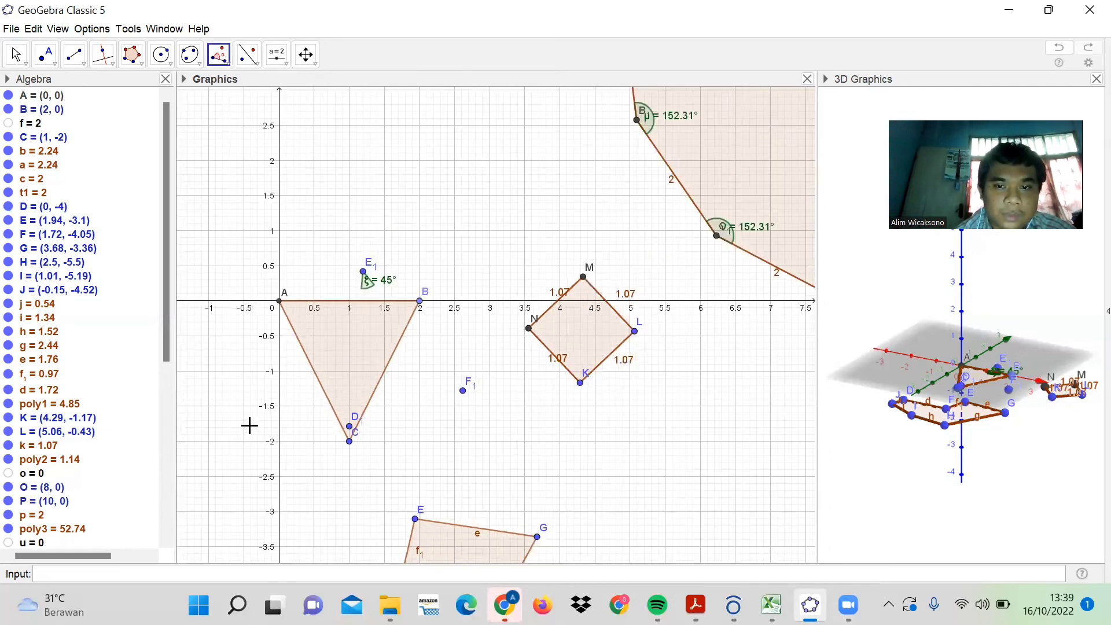
scroll(646, 476, down, 1)
click(618, 456)
click(681, 493)
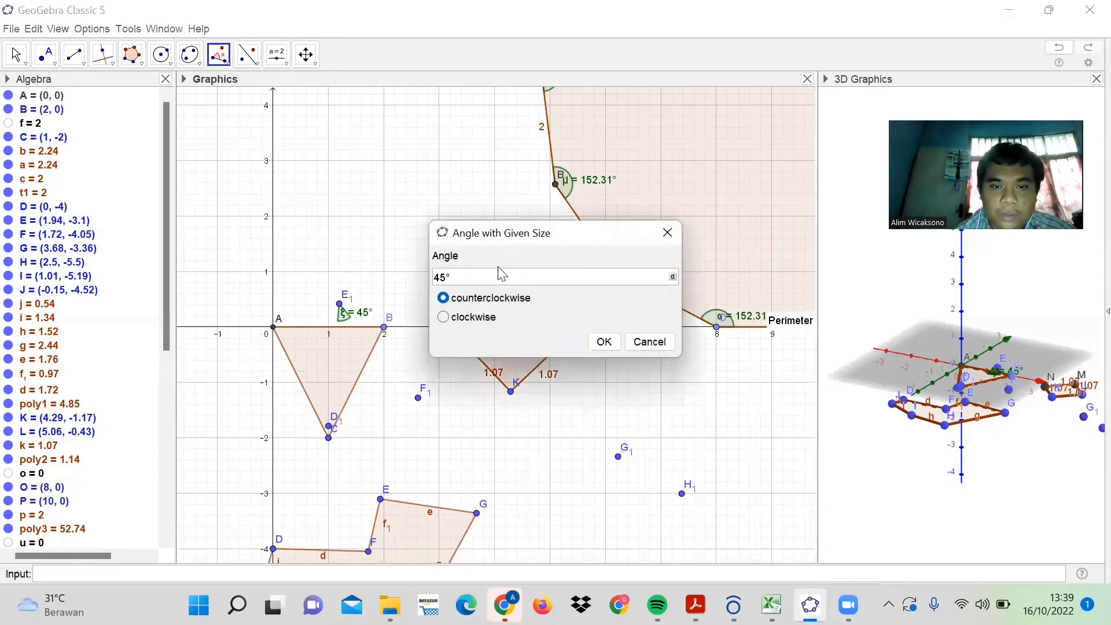
drag(491, 275, 343, 278)
text(150)
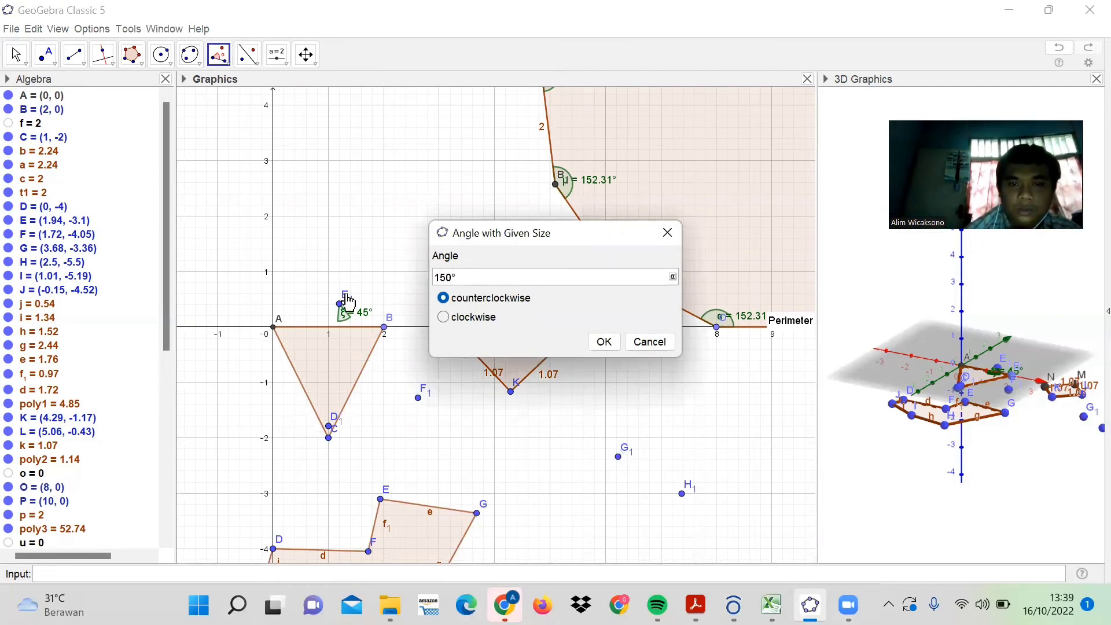
click(597, 341)
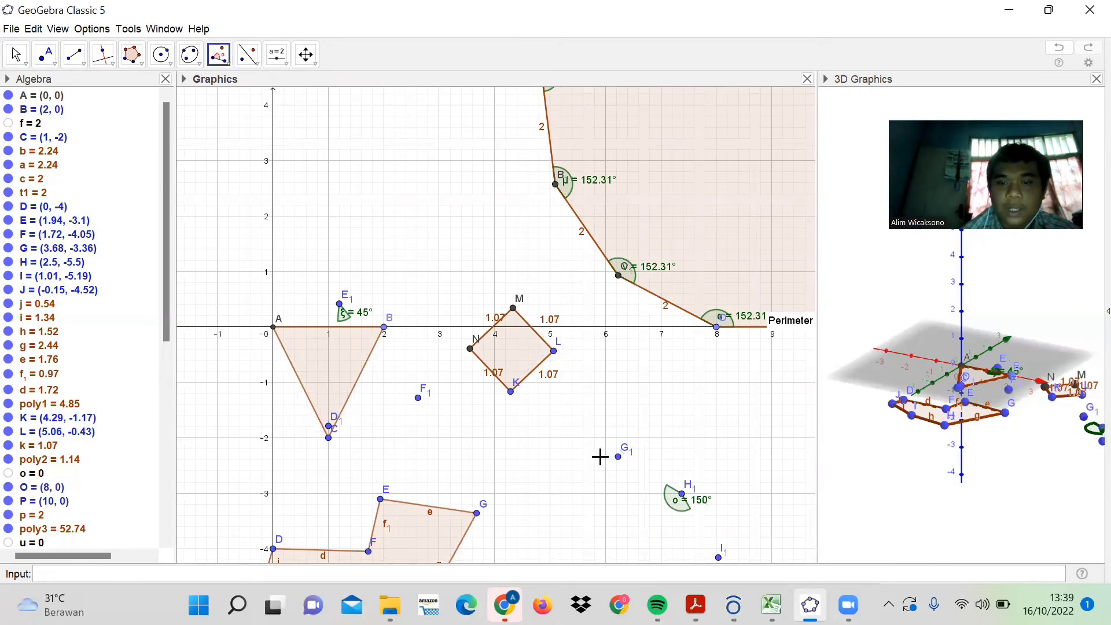
scroll(600, 456, down, 1)
scroll(706, 501, up, 3)
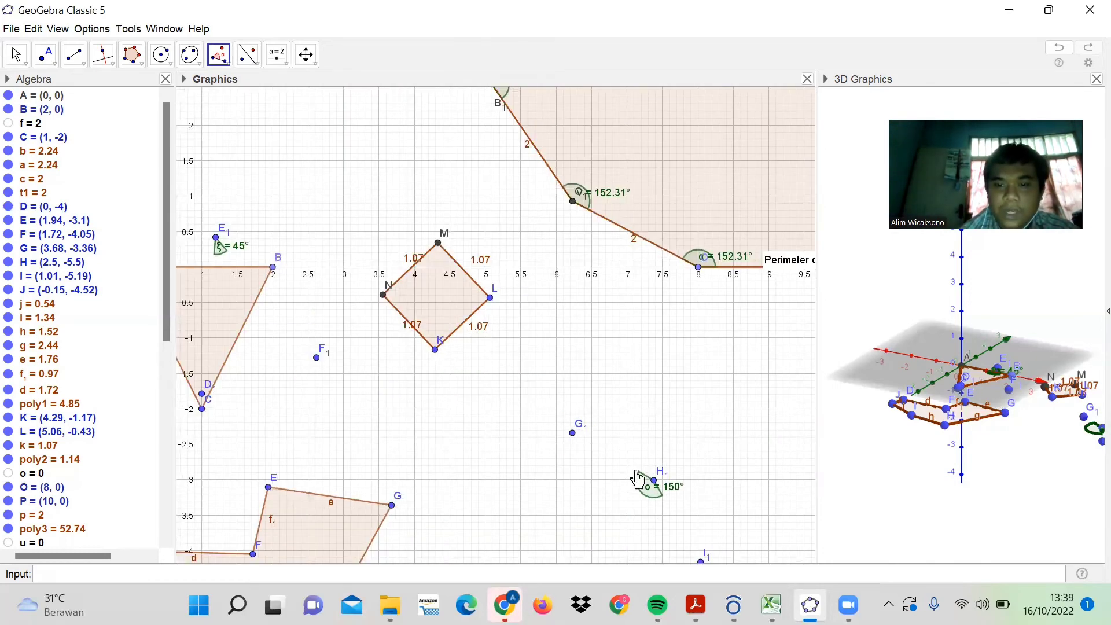
scroll(639, 466, down, 2)
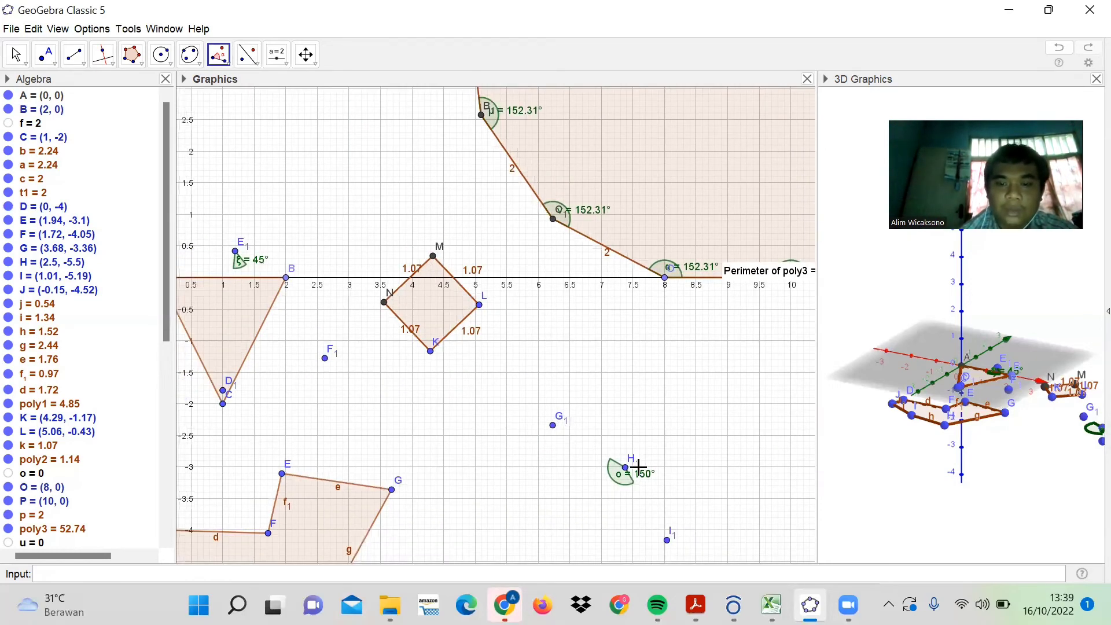
scroll(649, 483, down, 4)
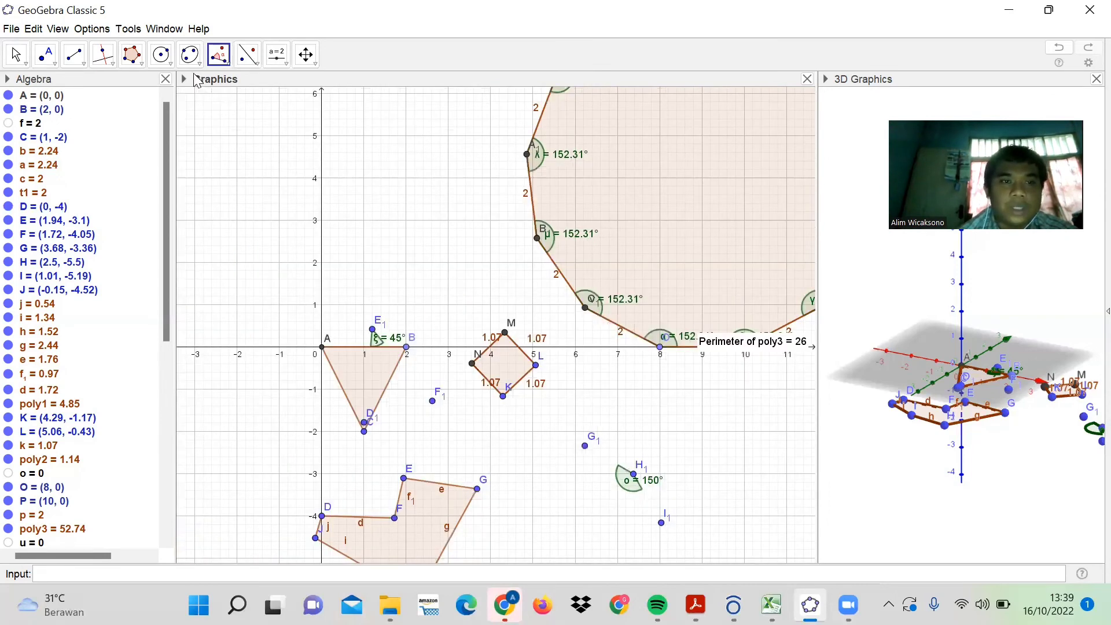
Step: Examine the angle and side labels around the 13-sided polygon and compare them with the smaller figures
click(231, 65)
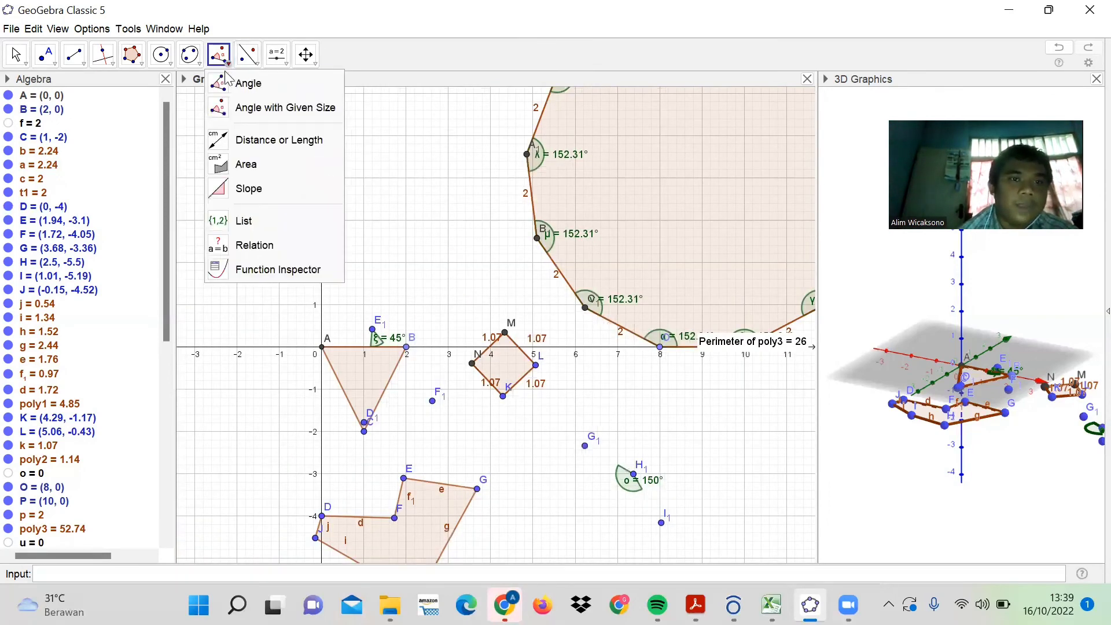
click(229, 86)
scroll(749, 266, down, 1)
scroll(681, 234, down, 1)
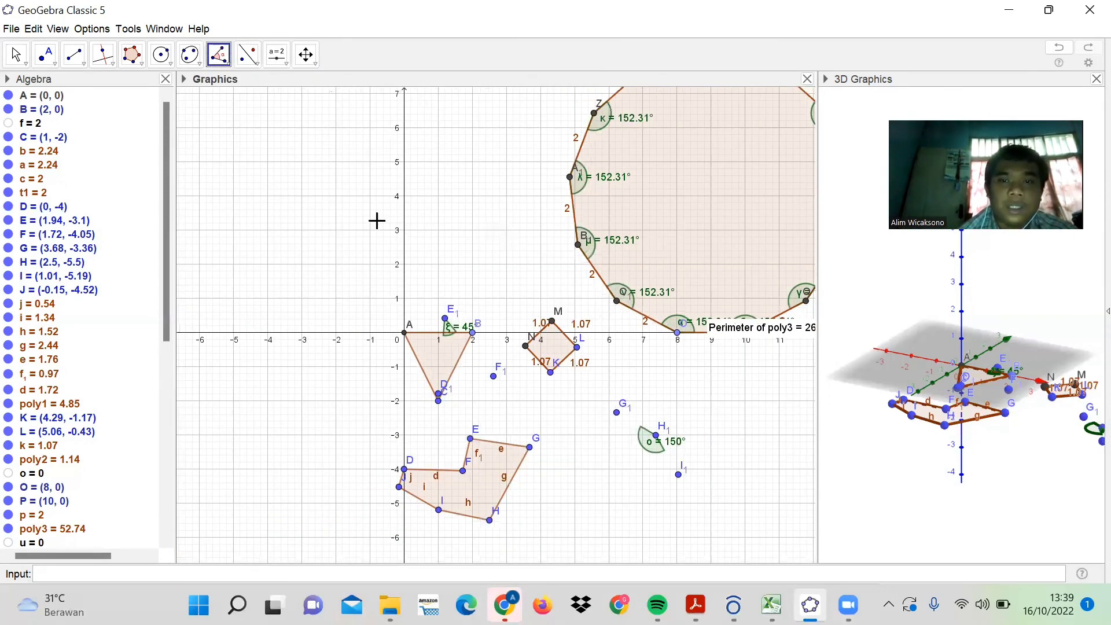
click(12, 59)
drag(367, 231, 250, 255)
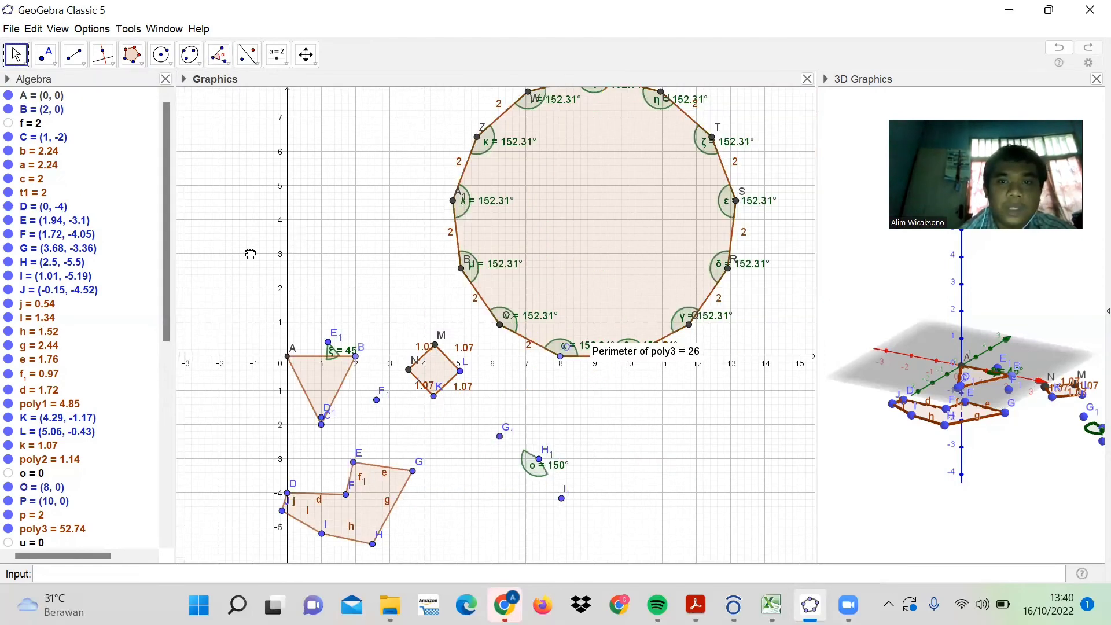
drag(810, 371, 635, 469)
scroll(700, 421, up, 3)
drag(673, 360, 650, 447)
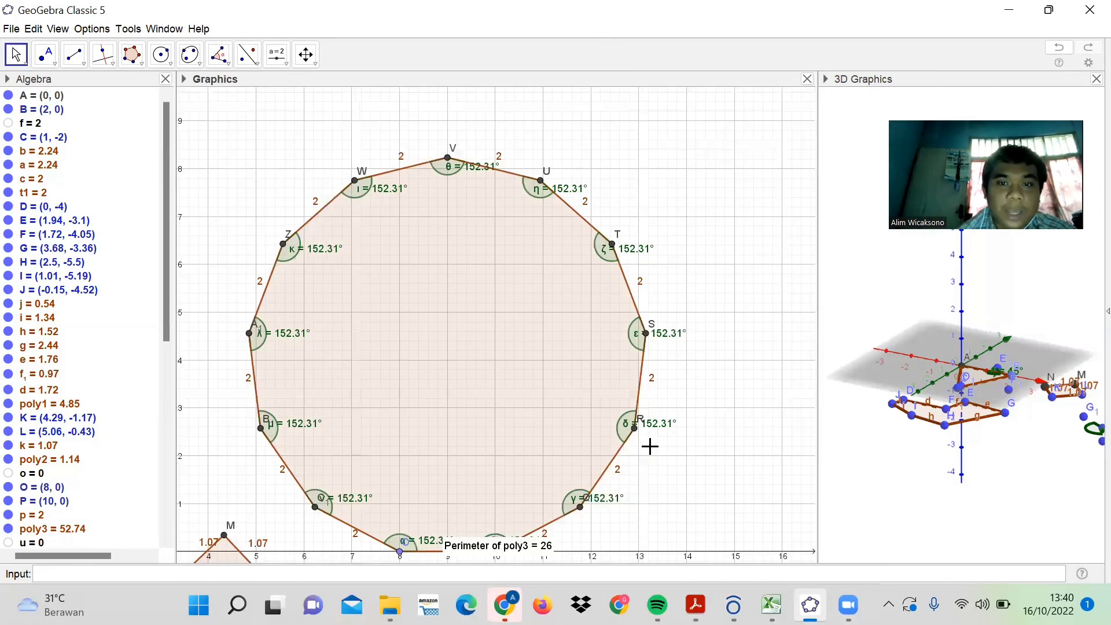
scroll(650, 446, up, 2)
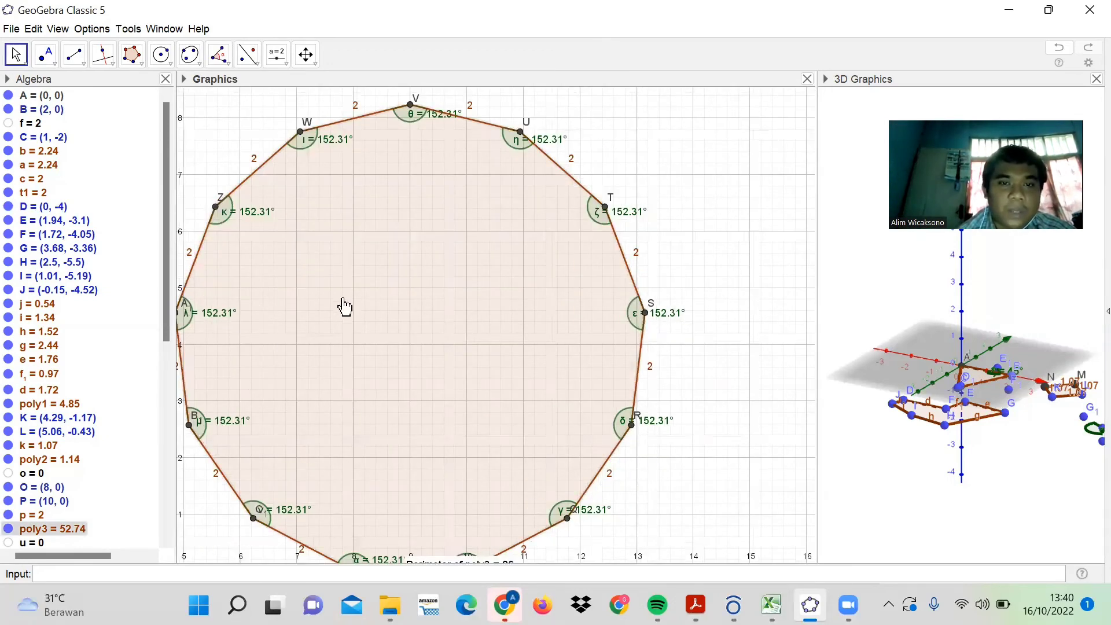
drag(705, 212, 745, 192)
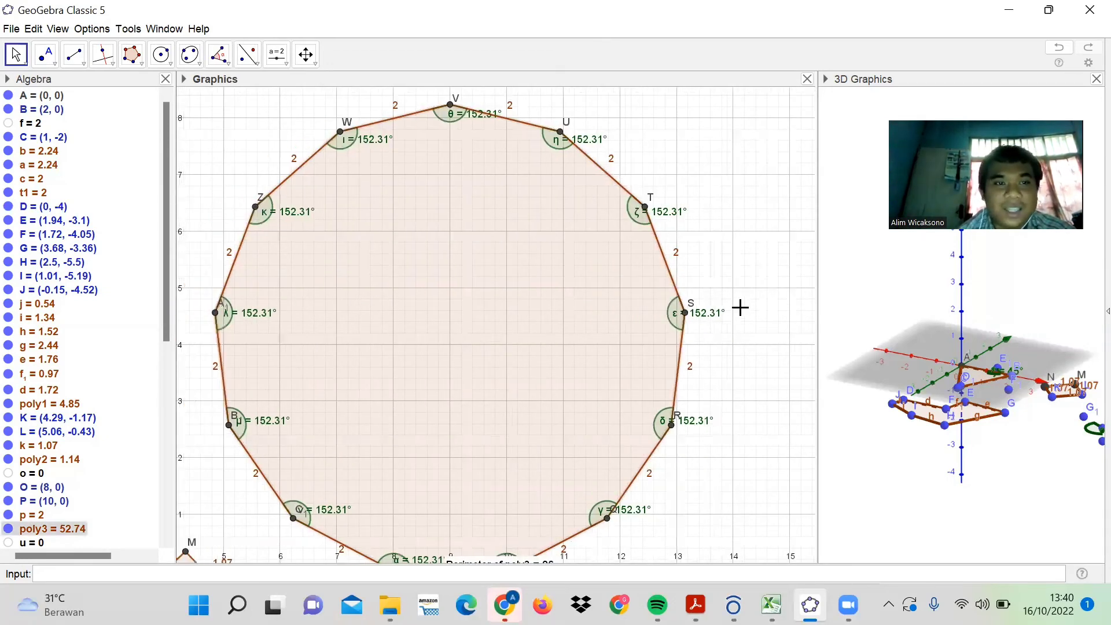
scroll(740, 307, down, 2)
drag(685, 493, 789, 267)
drag(359, 444, 672, 501)
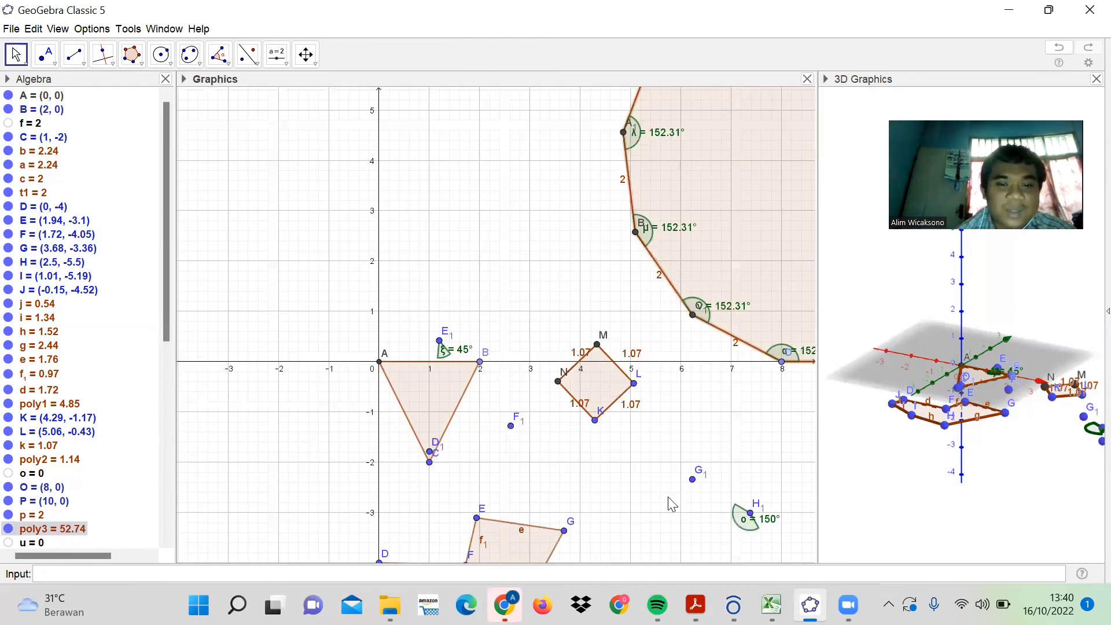
Step: Delete the 45° angle's vertex point E1 and its leg point D1 near C
scroll(670, 501, up, 1)
scroll(470, 397, up, 2)
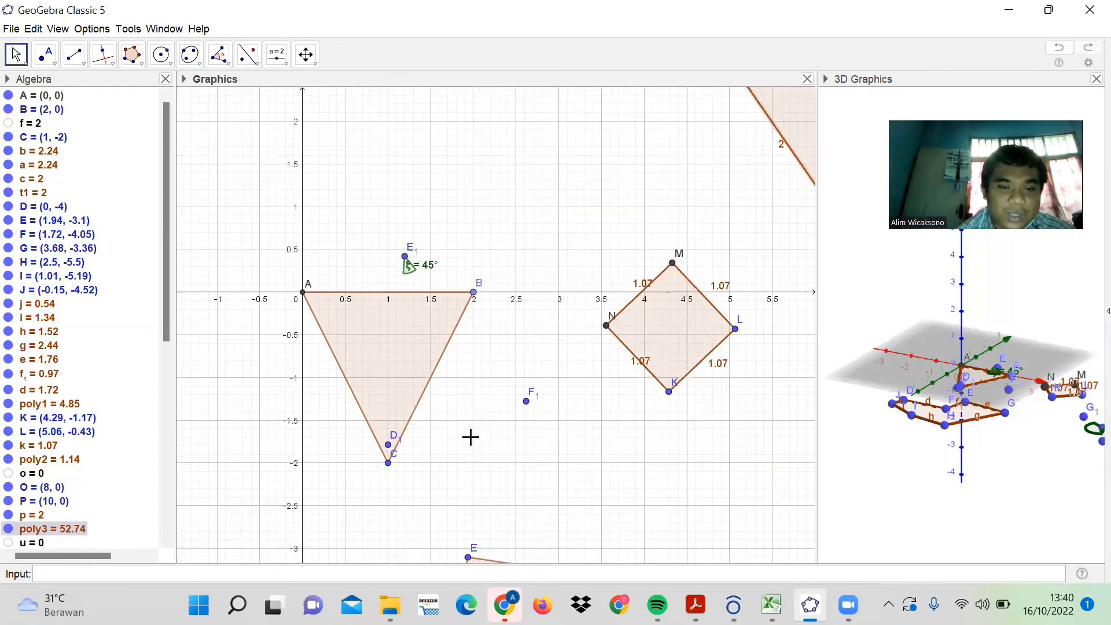
right_click(446, 281)
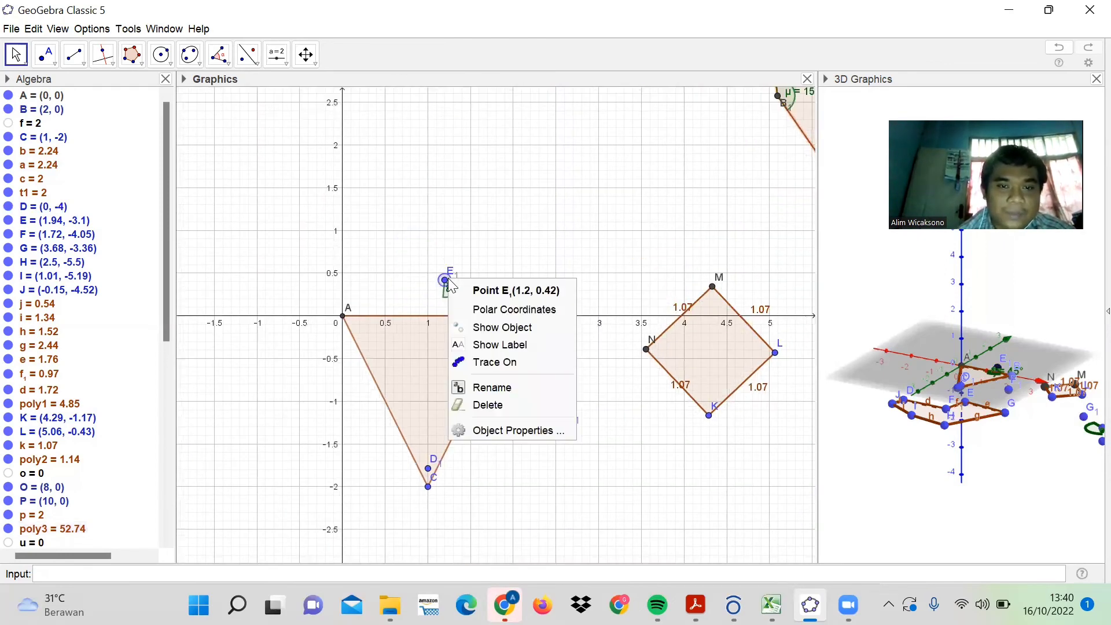
click(519, 405)
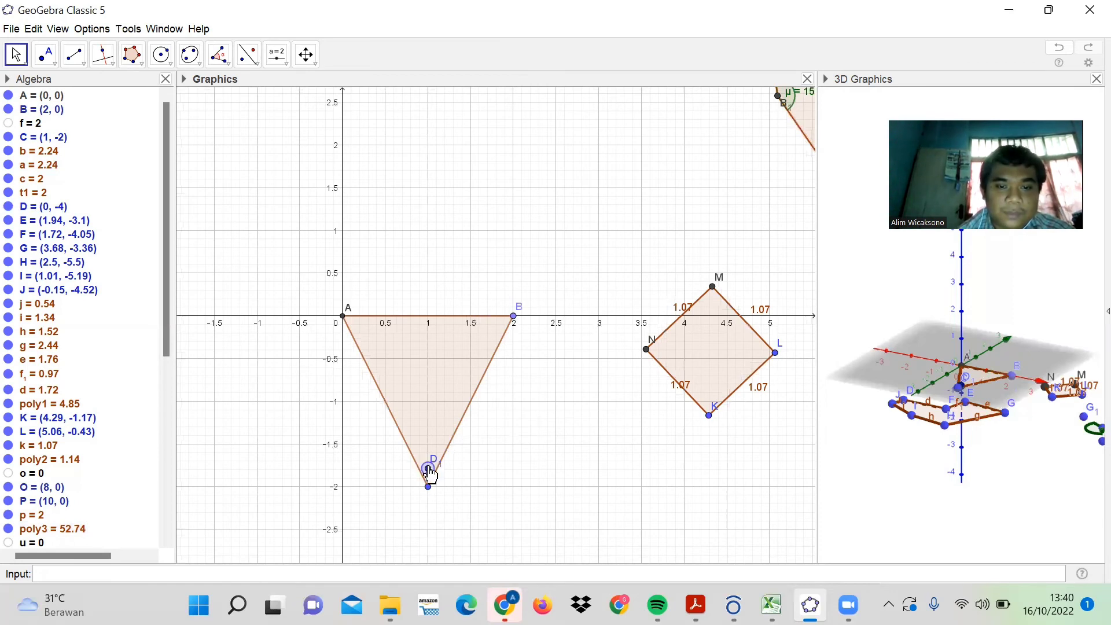
right_click(428, 463)
click(481, 589)
Step: Mark the interior angles of triangle ABC and square KLMN with the Angle tool
click(220, 56)
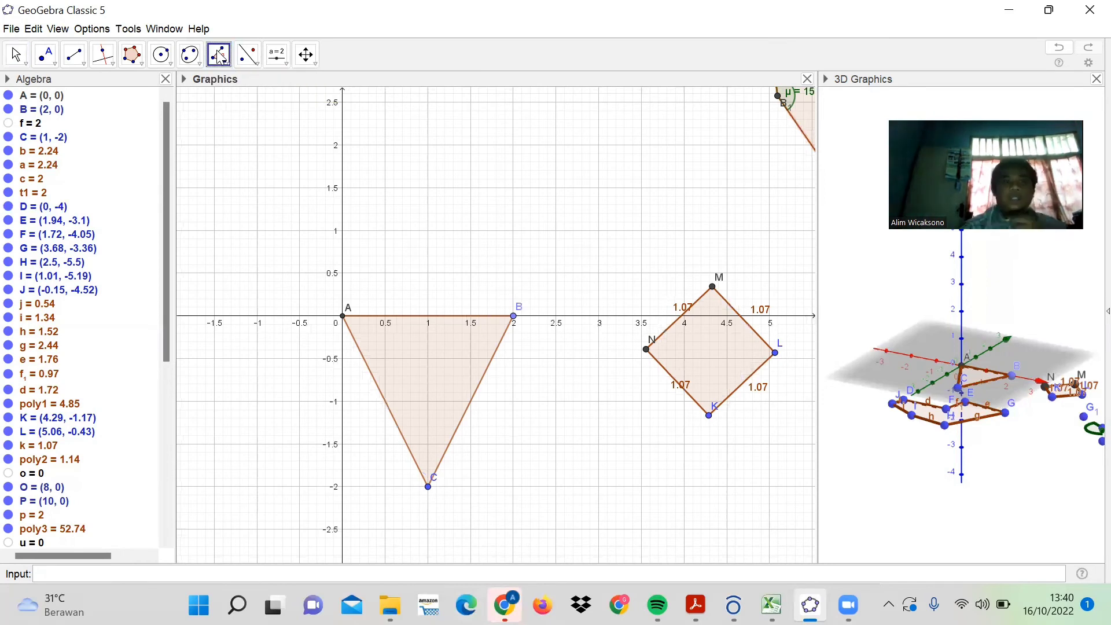
click(417, 379)
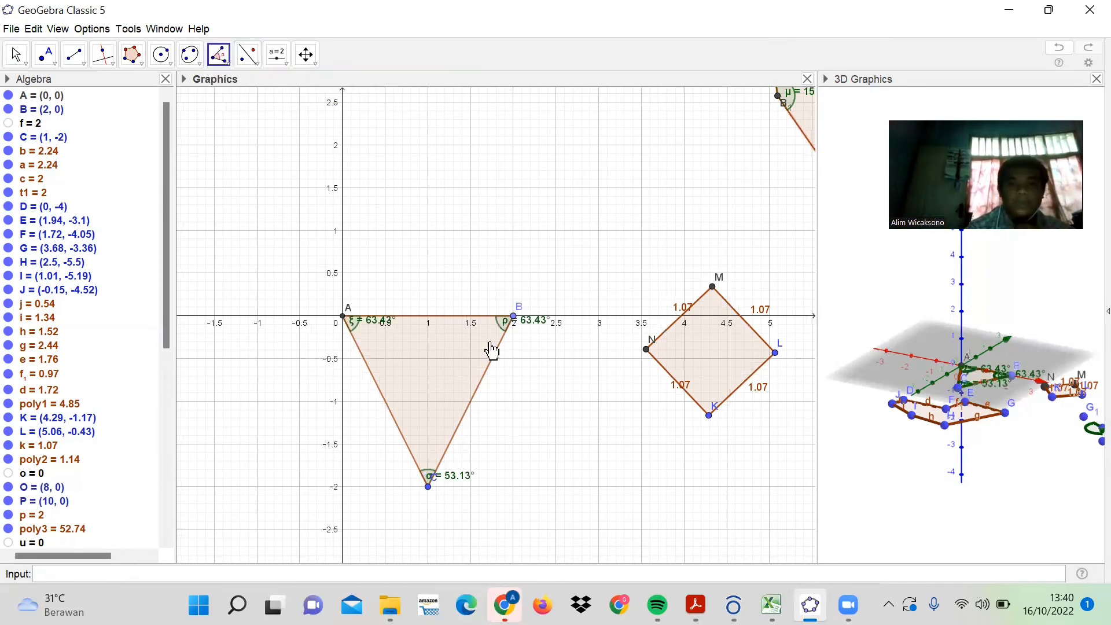
click(734, 344)
scroll(681, 436, down, 1)
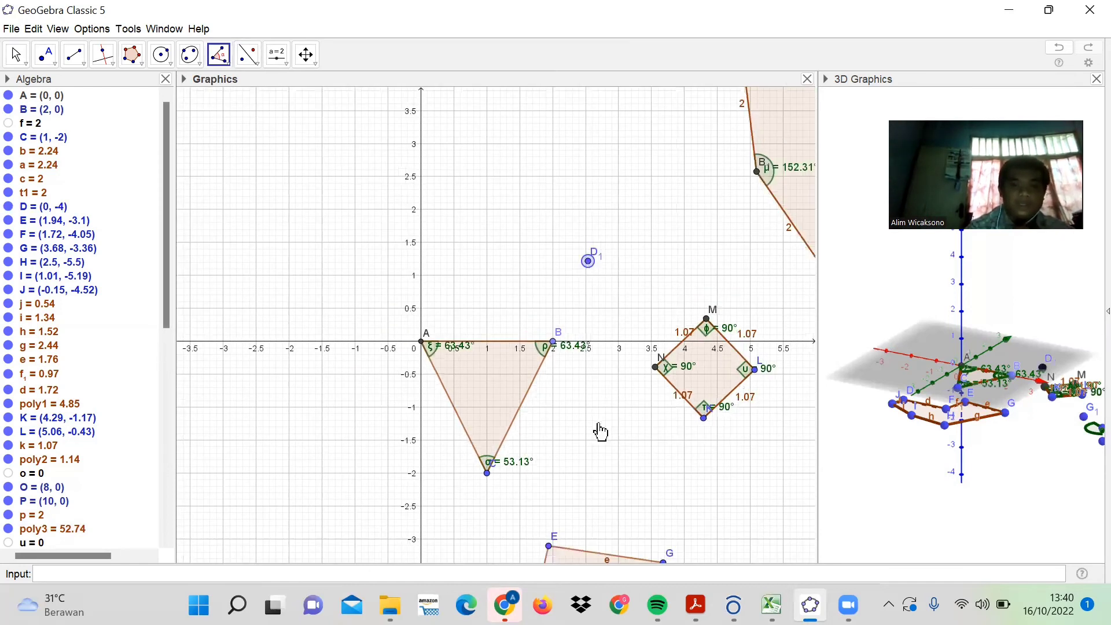
click(637, 434)
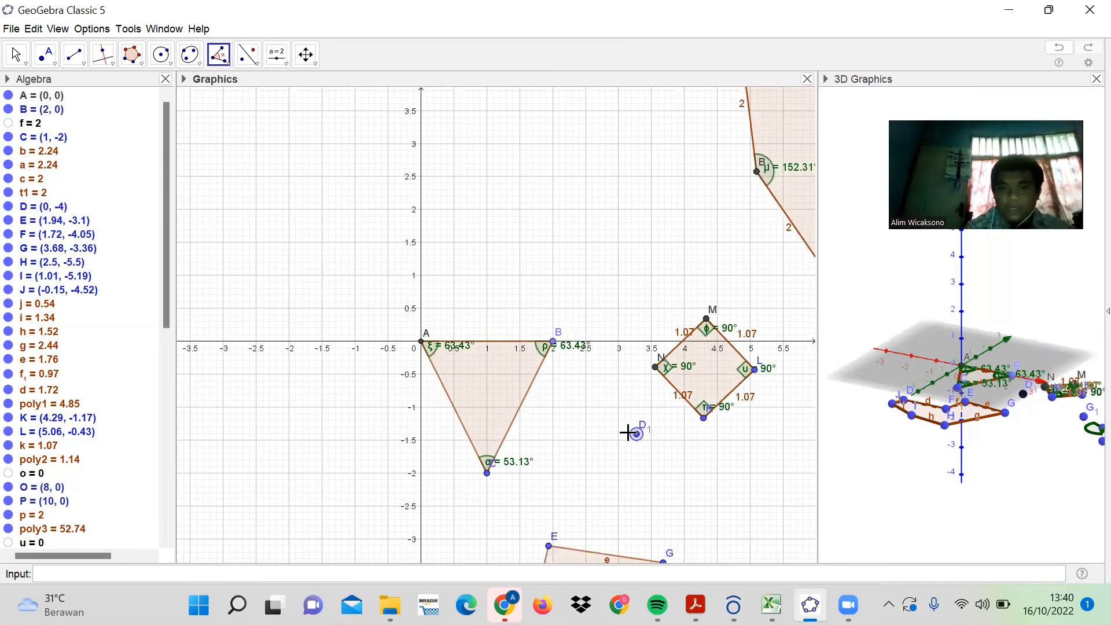
Step: Mark all interior angles of the irregular seven-sided polygon DFEGHIJ with the Angle tool
click(15, 52)
drag(414, 325, 284, 98)
click(218, 54)
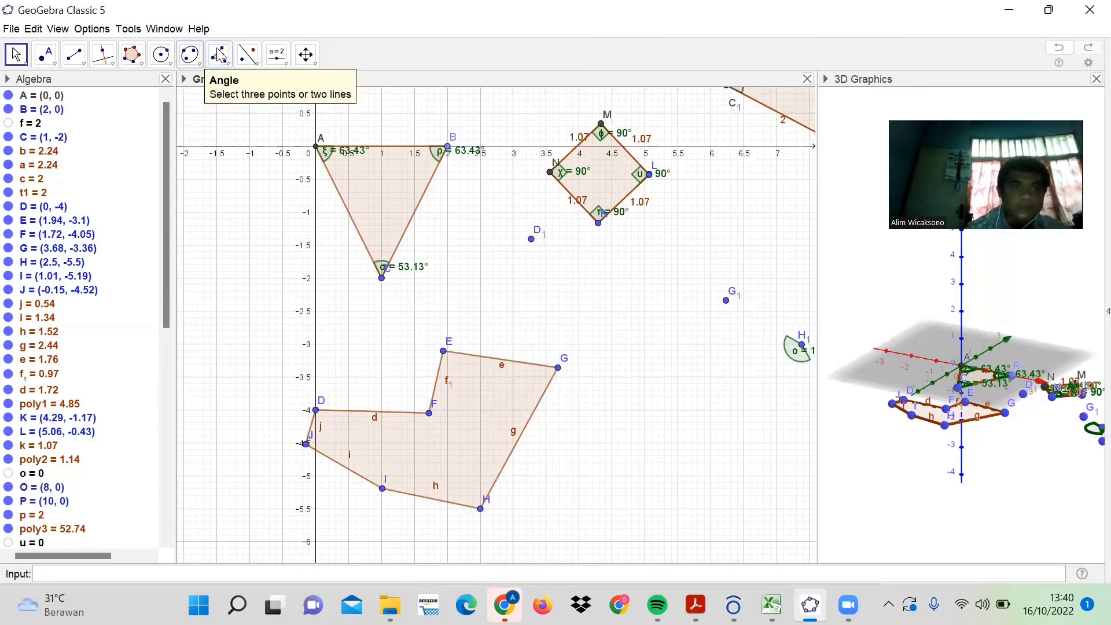
click(440, 437)
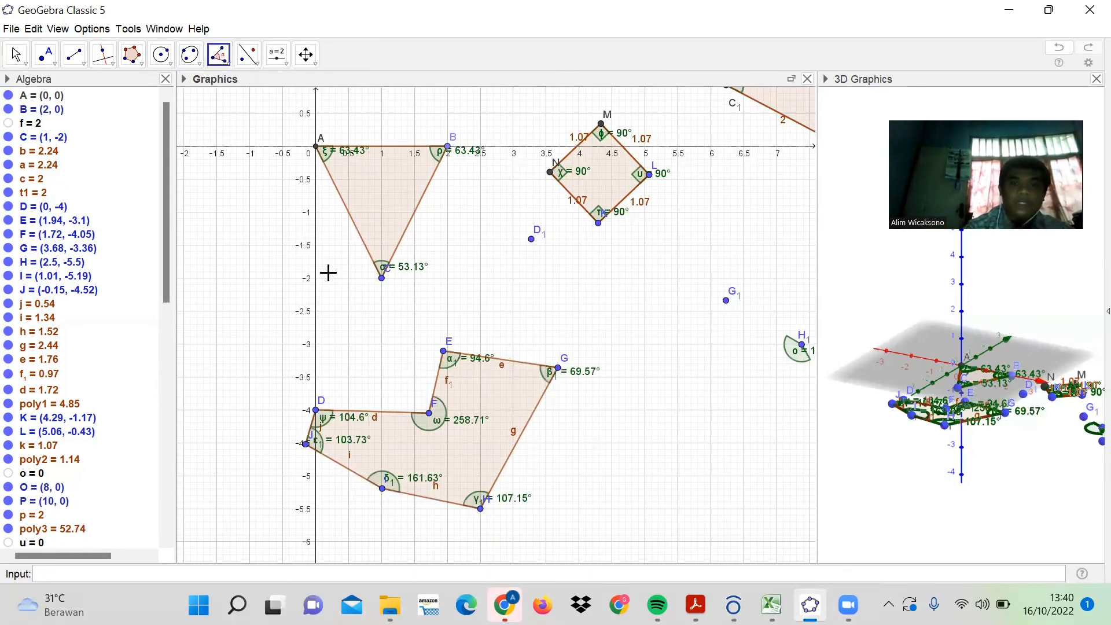
click(20, 50)
Step: Examine the angle labels on the polygons and compare them with the angle entries in the algebra list
drag(503, 317, 480, 329)
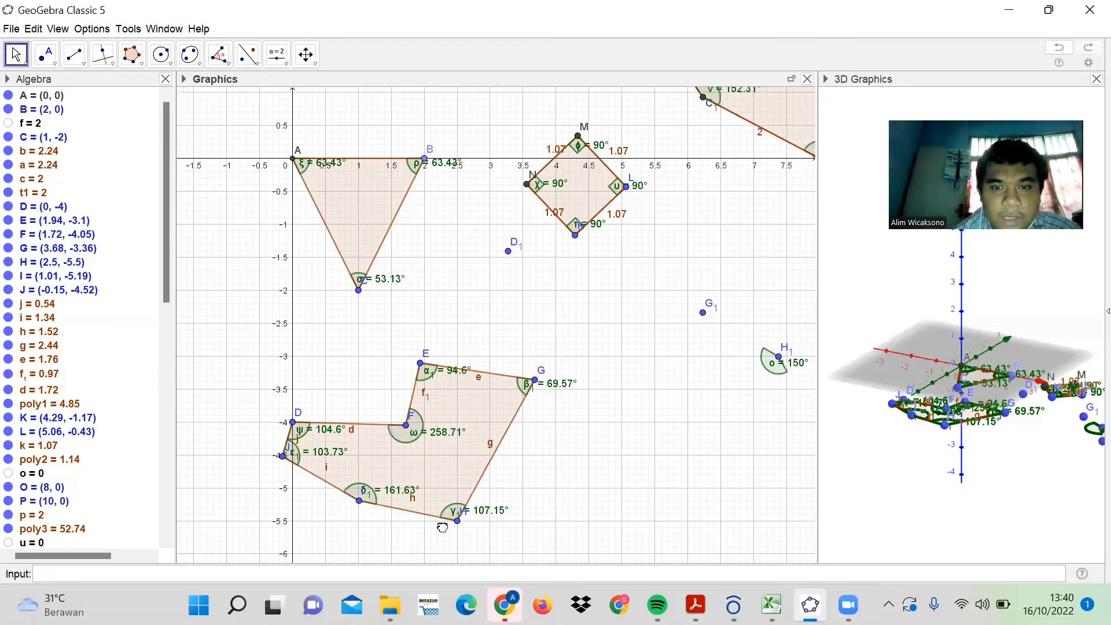
drag(774, 300, 427, 525)
scroll(379, 384, down, 2)
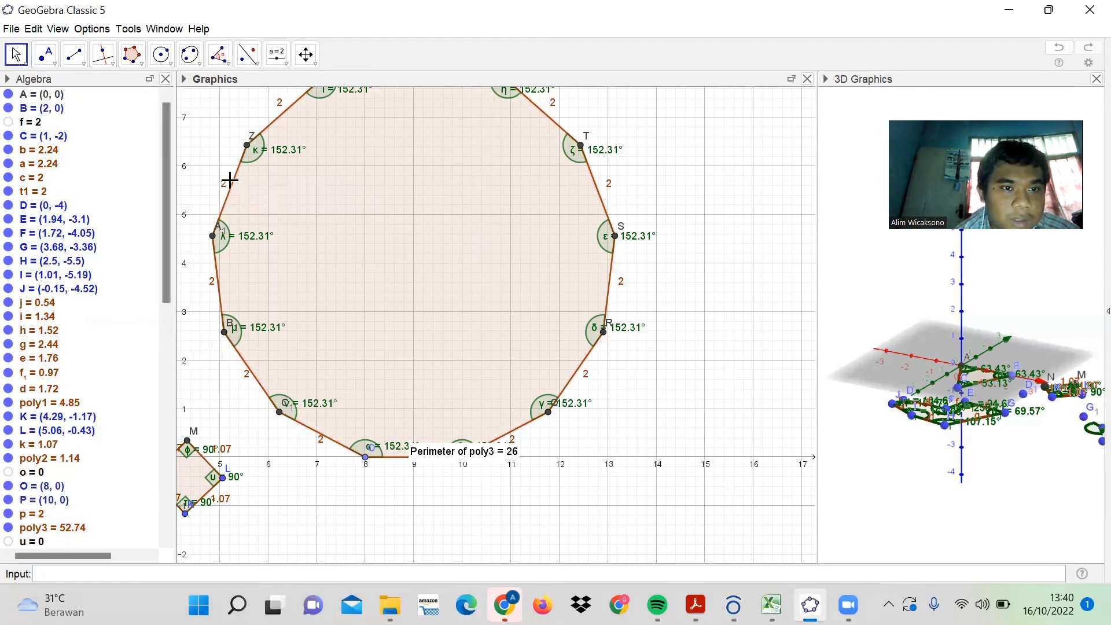
scroll(102, 341, down, 10)
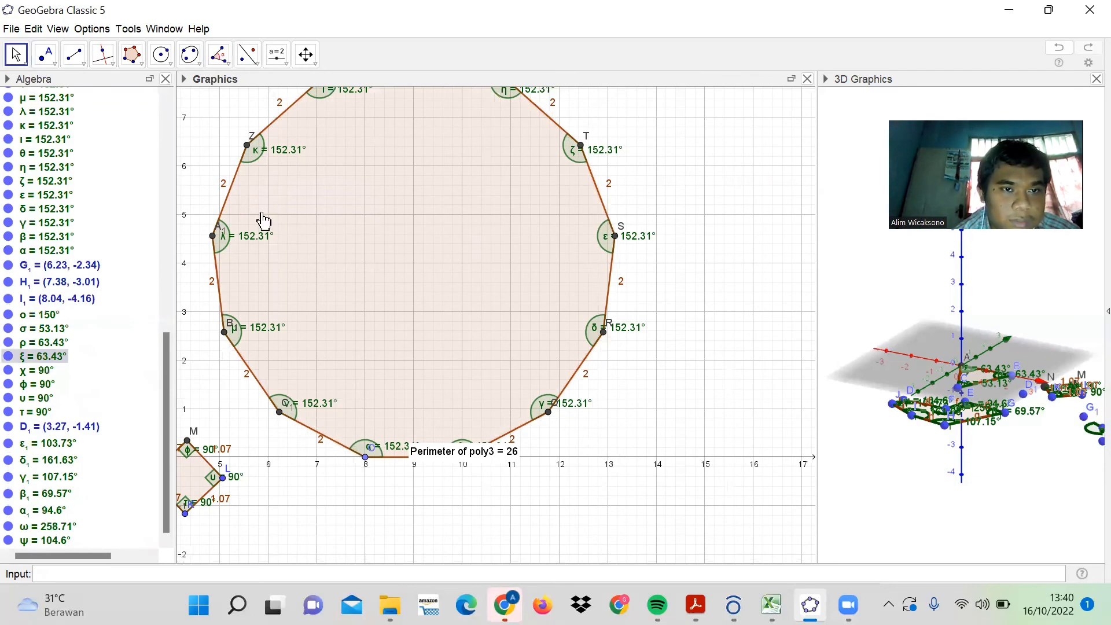
scroll(266, 222, up, 2)
scroll(102, 341, up, 10)
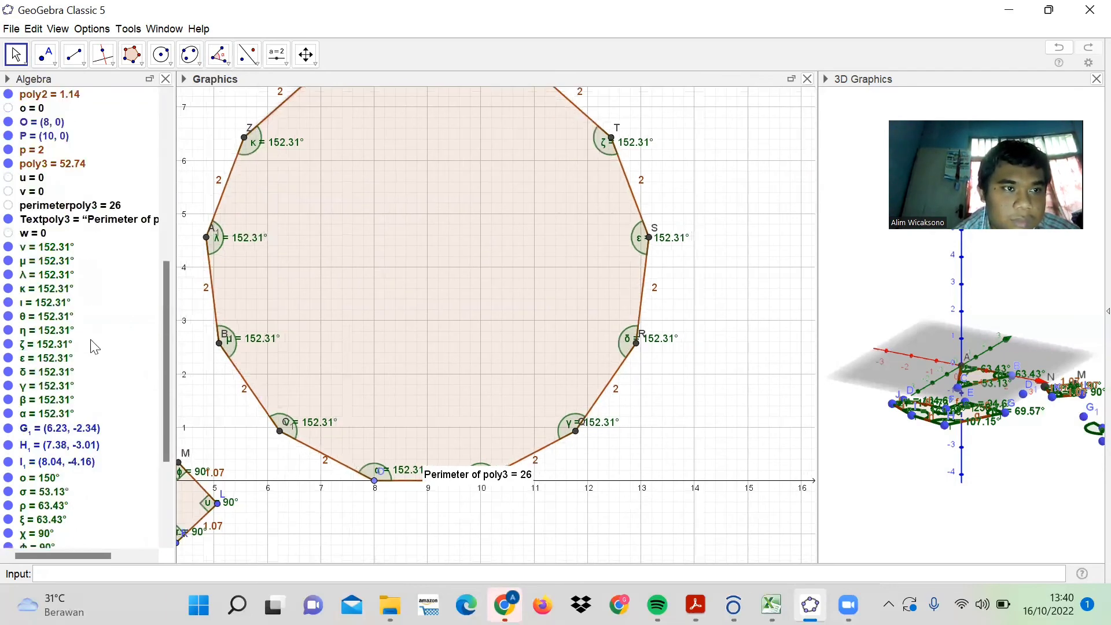
scroll(94, 344, down, 4)
scroll(94, 344, down, 5)
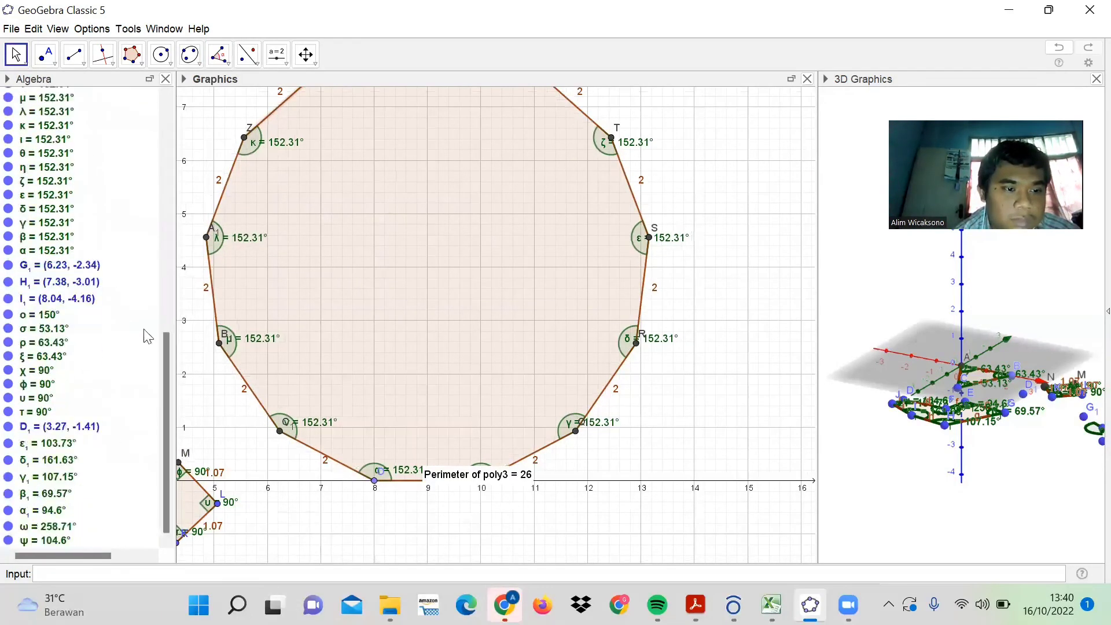
scroll(498, 269, down, 1)
scroll(405, 145, down, 2)
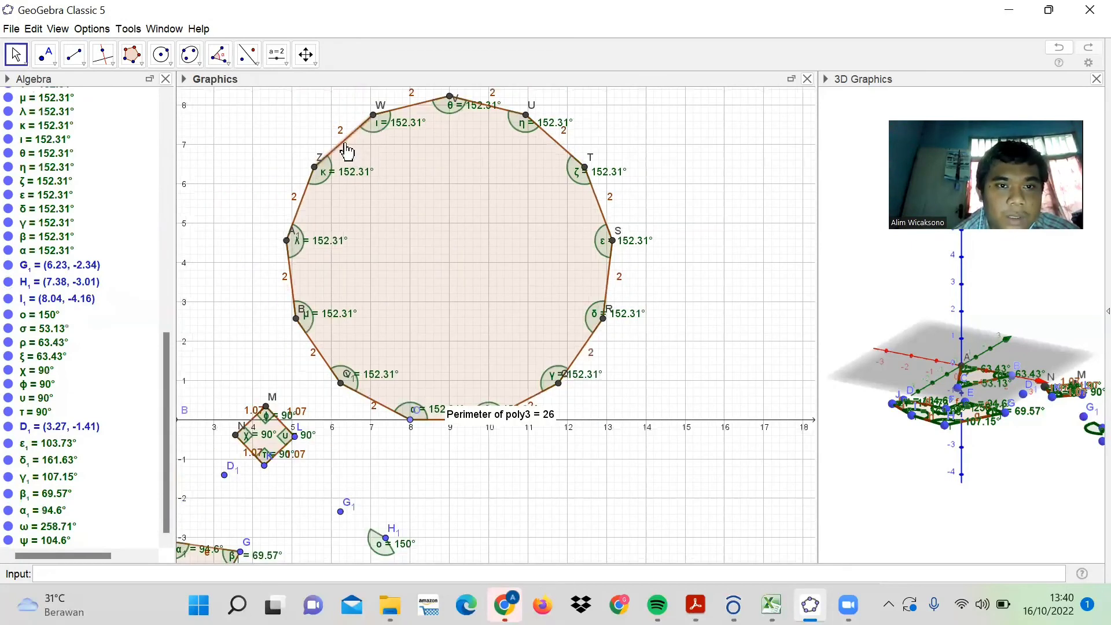
Step: Hide the length label of the 13-sided polygon's side WZ and show it again
right_click(344, 146)
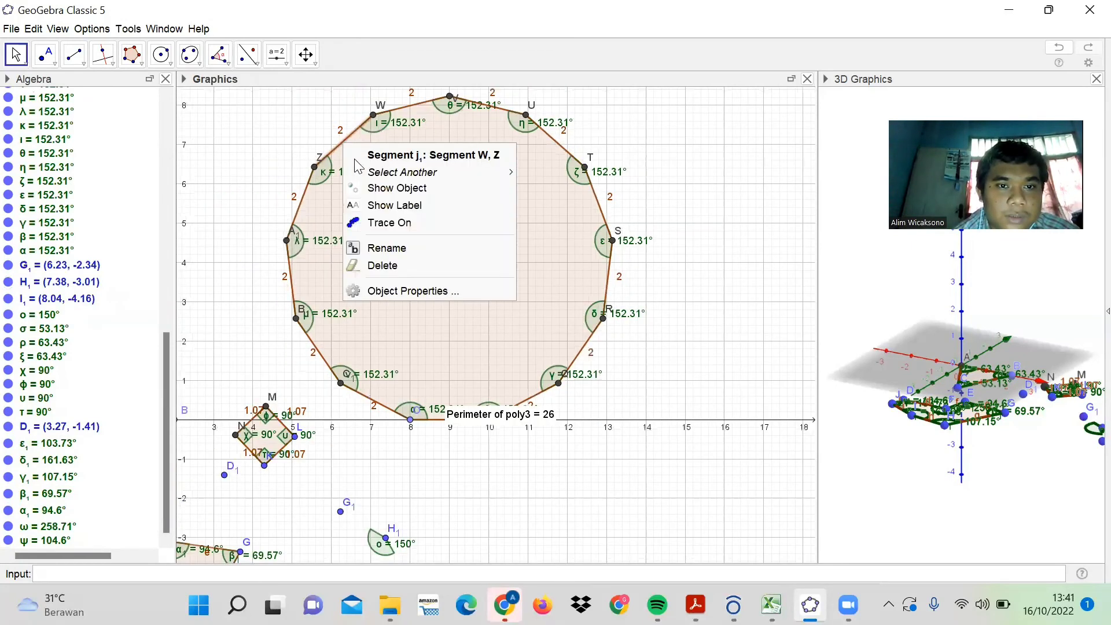
click(411, 204)
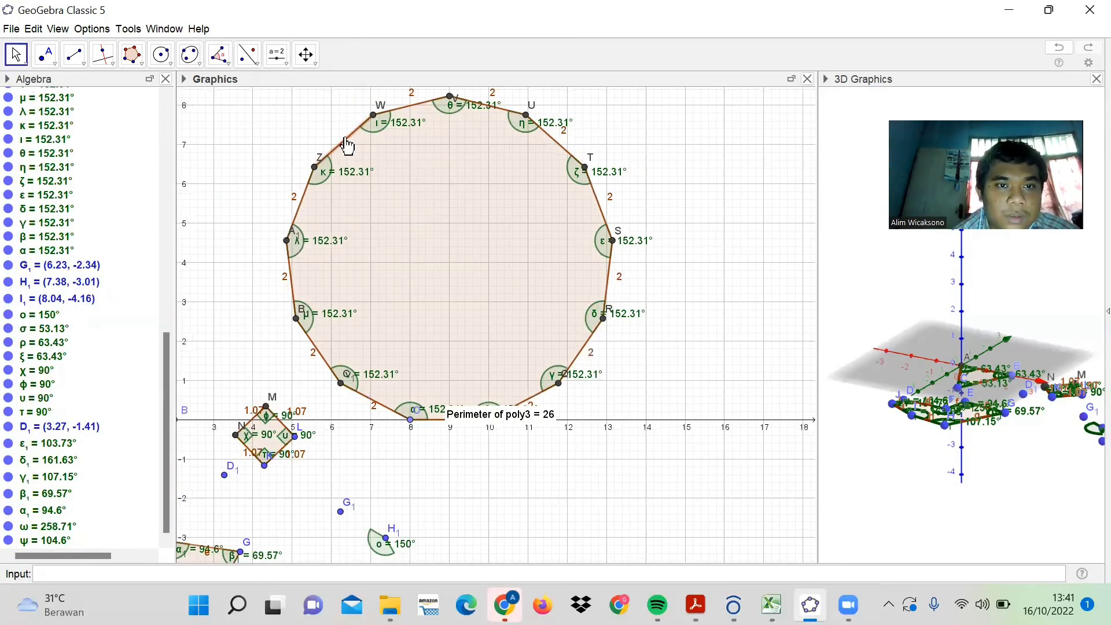
right_click(346, 145)
click(386, 204)
click(278, 55)
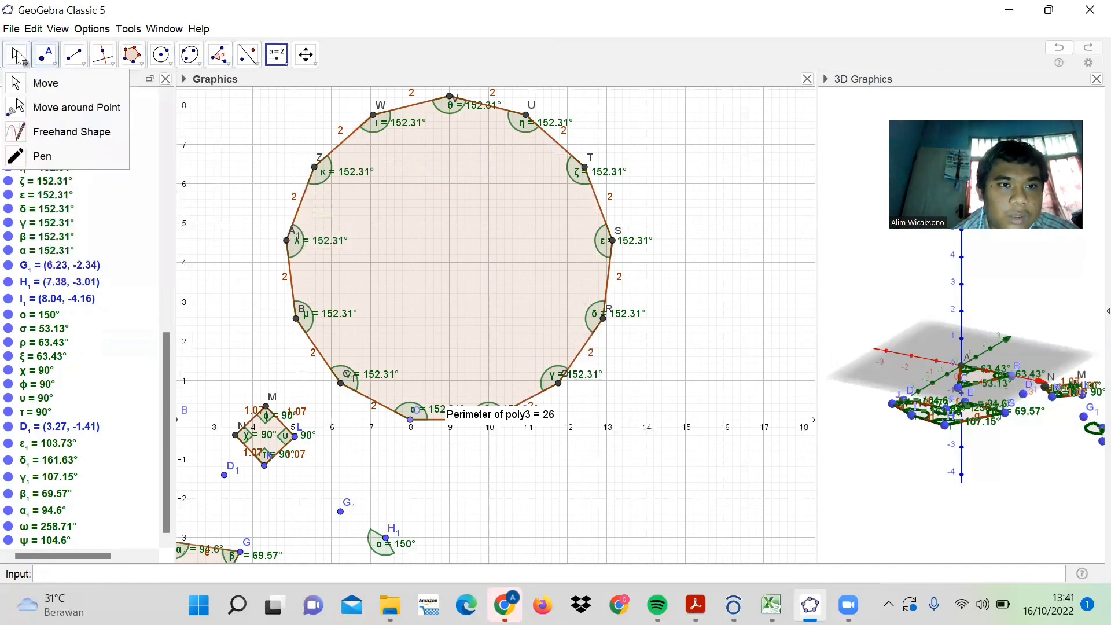
click(16, 55)
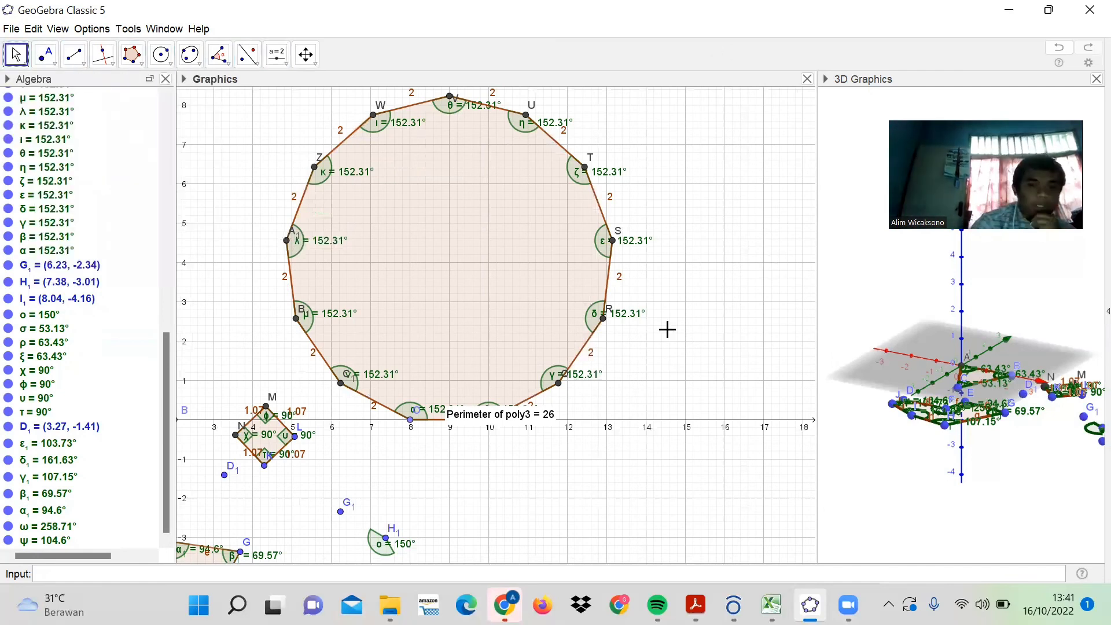
Step: Open the object properties of side RS, and view those of the perimeter number and the 13-sided polygon from the algebra list
right_click(606, 283)
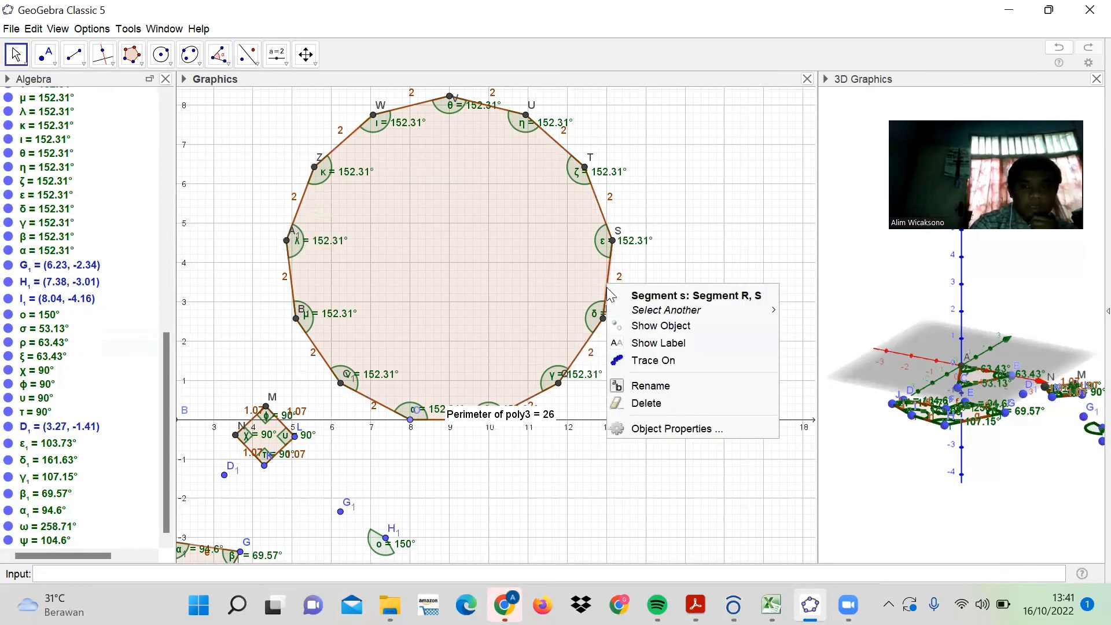
click(660, 432)
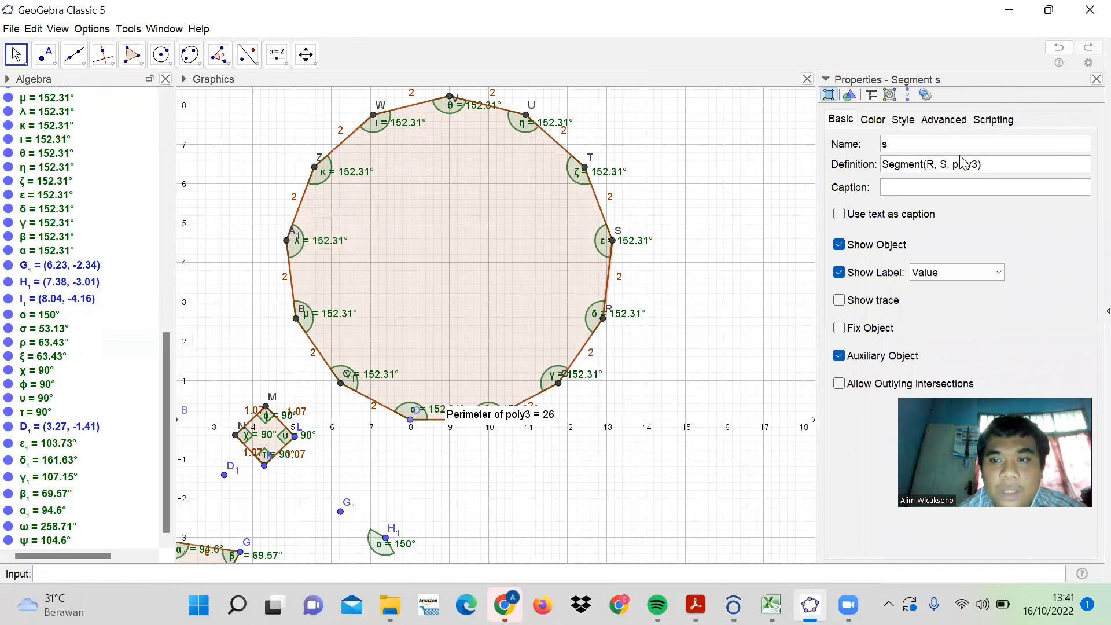
scroll(126, 305, up, 10)
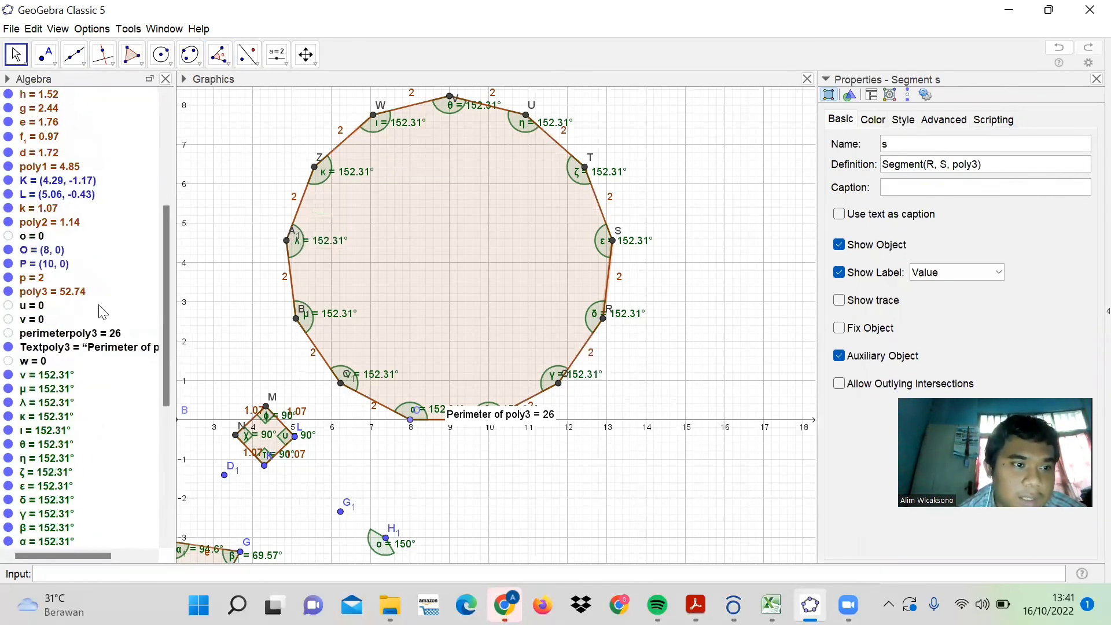
scroll(103, 312, up, 2)
scroll(103, 313, down, 15)
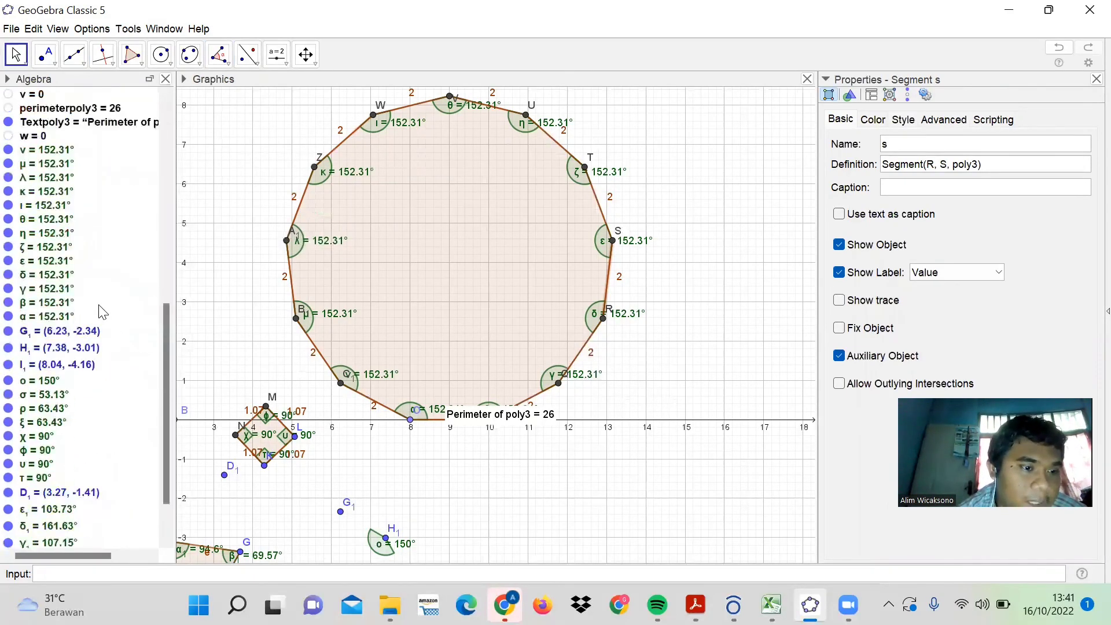
scroll(20, 531, up, 8)
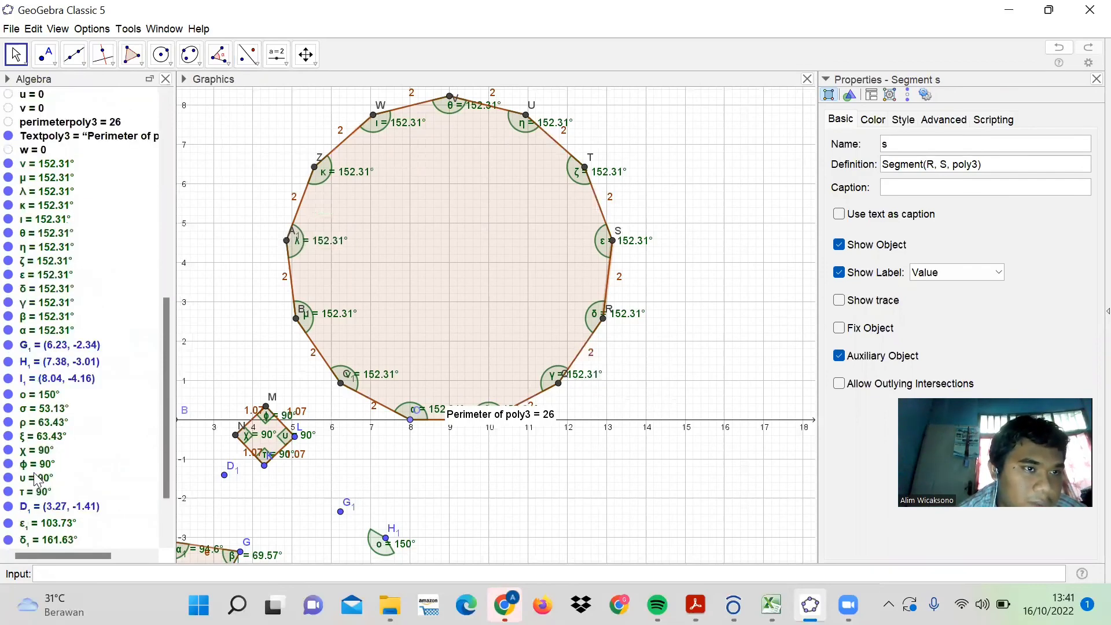
scroll(36, 473, up, 4)
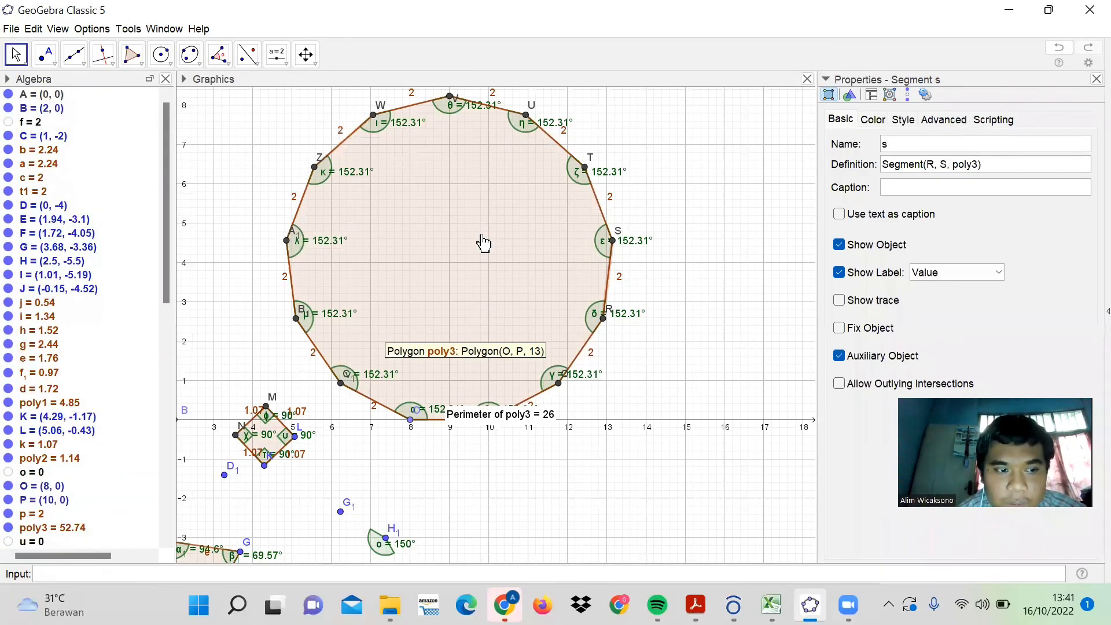
scroll(103, 398, down, 2)
scroll(99, 449, down, 2)
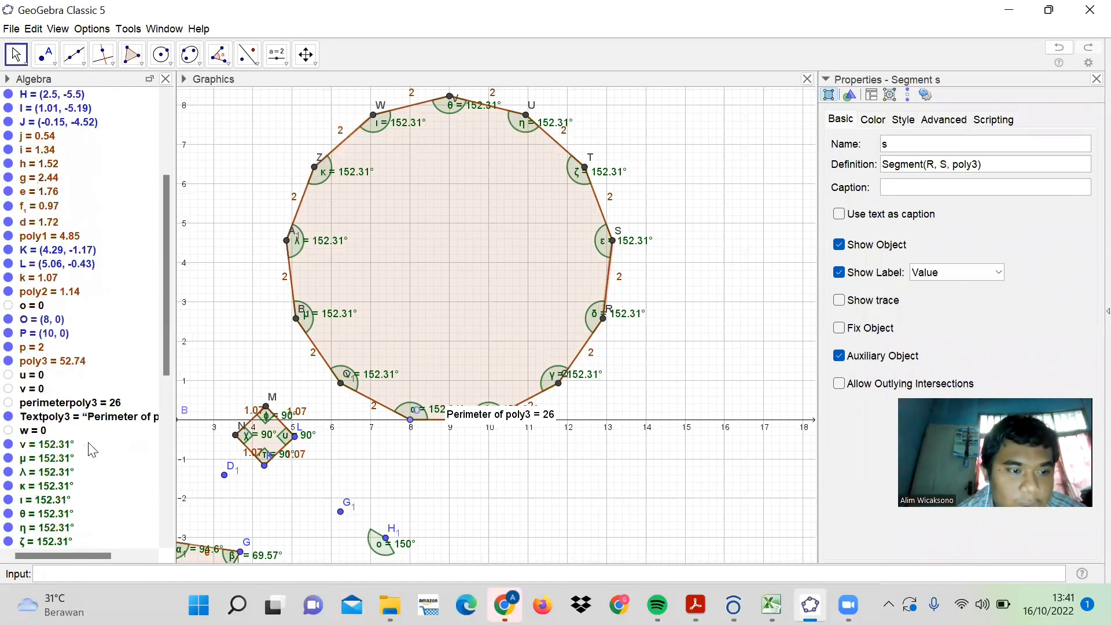
scroll(81, 388, down, 2)
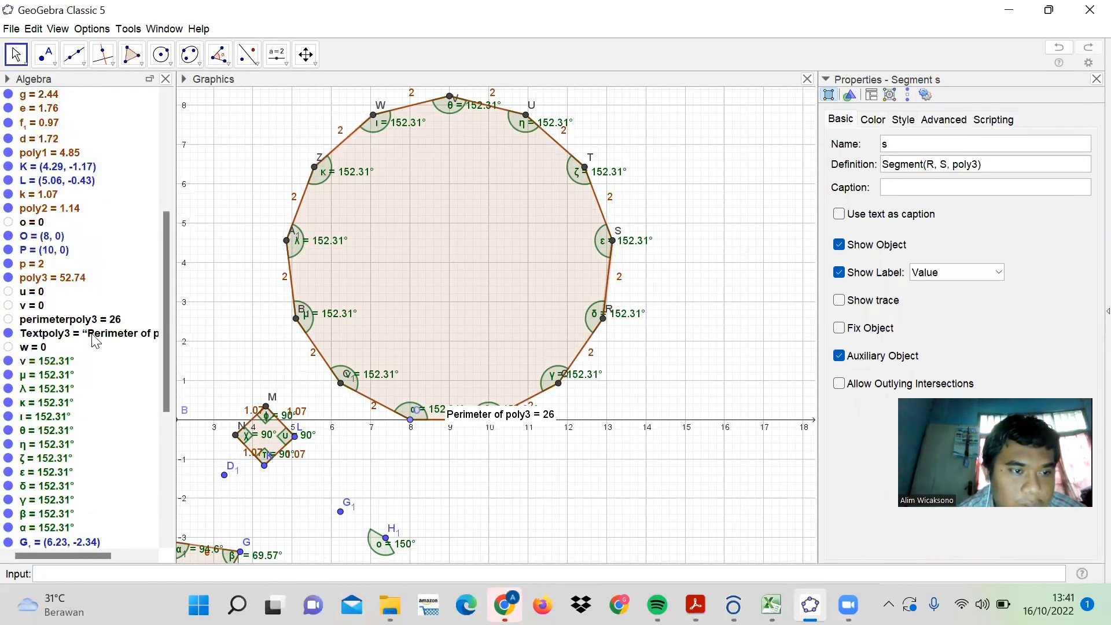
click(74, 322)
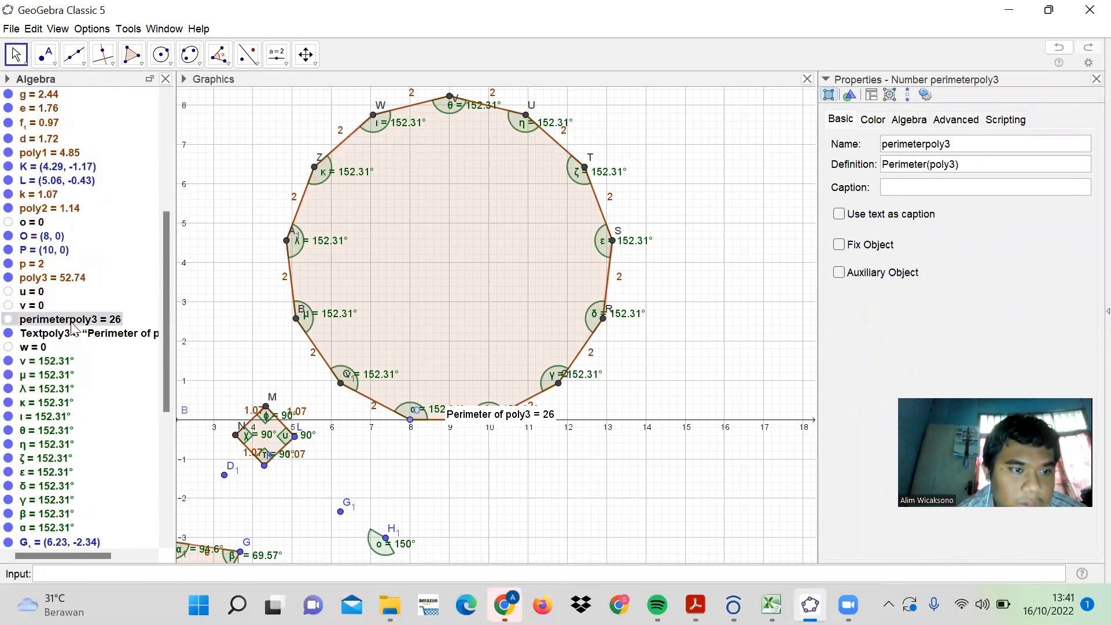
click(65, 280)
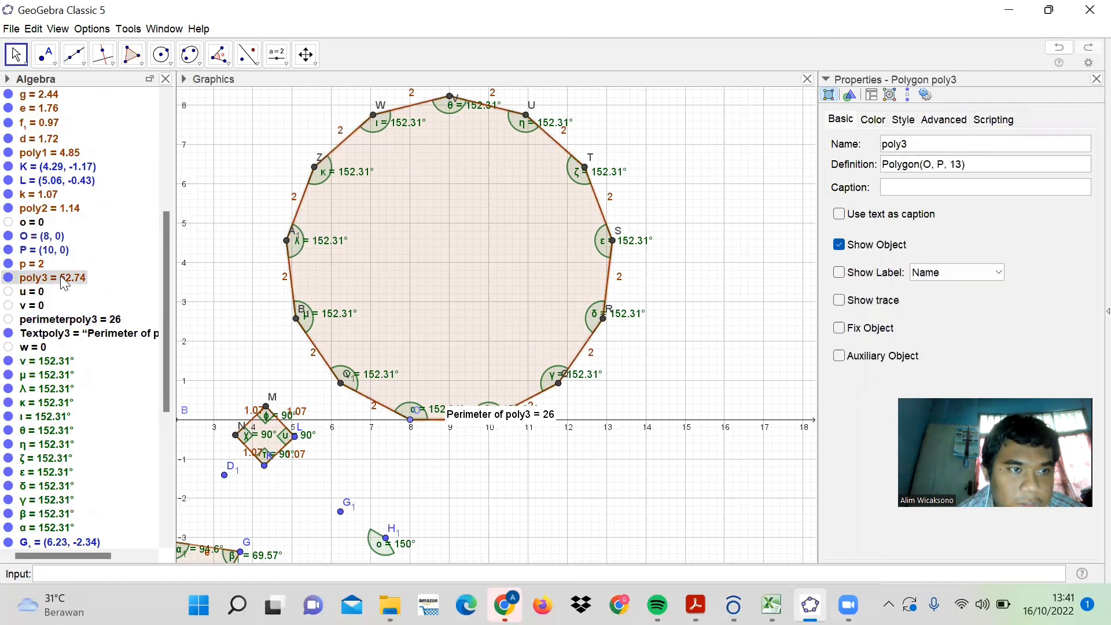
Step: Try the Name & Value and Caption & Value label styles on side ST, and return its label to Value
click(599, 210)
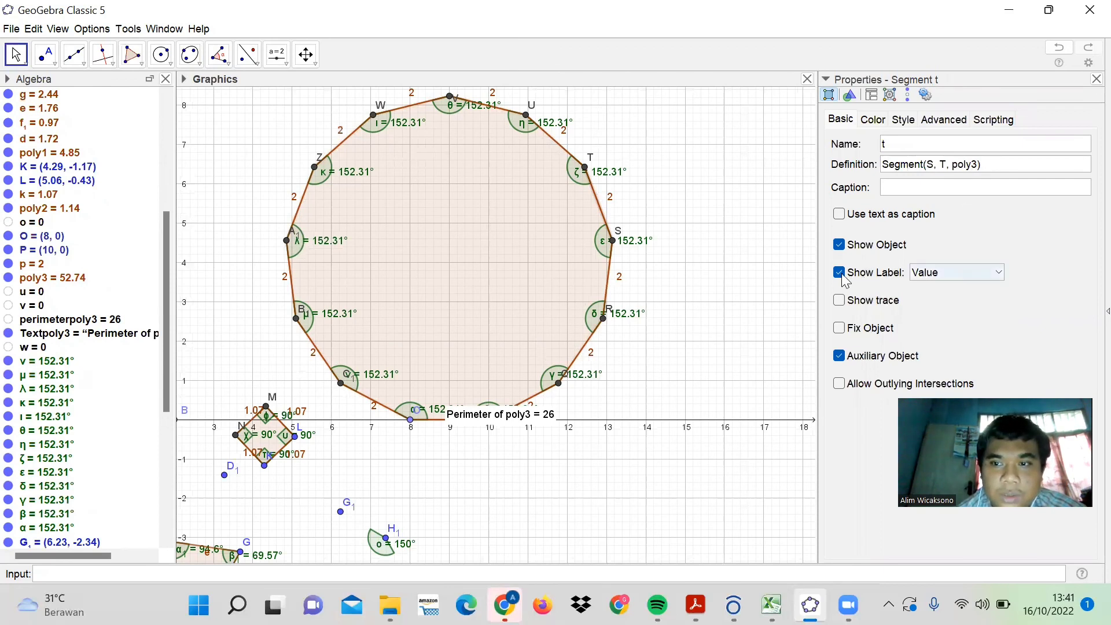
click(928, 278)
click(930, 305)
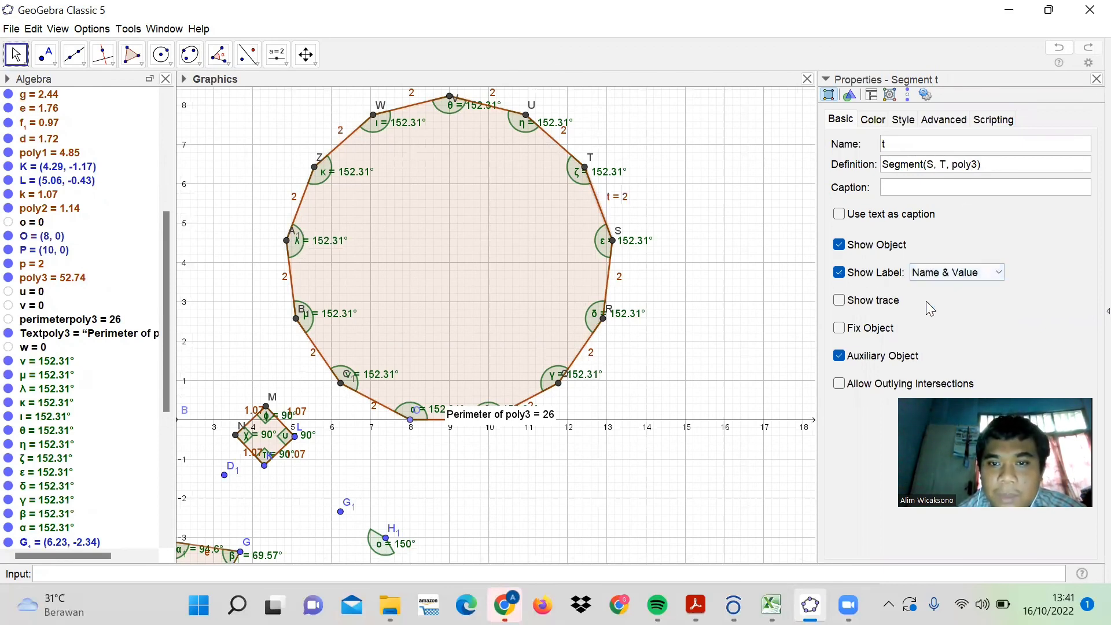
click(935, 280)
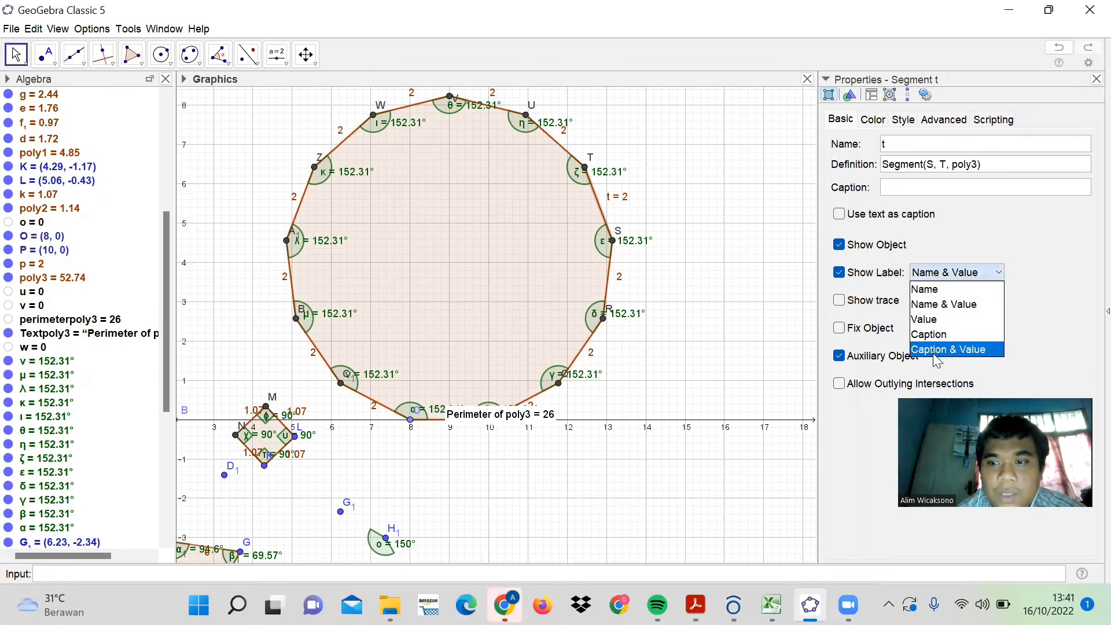
click(935, 351)
click(933, 280)
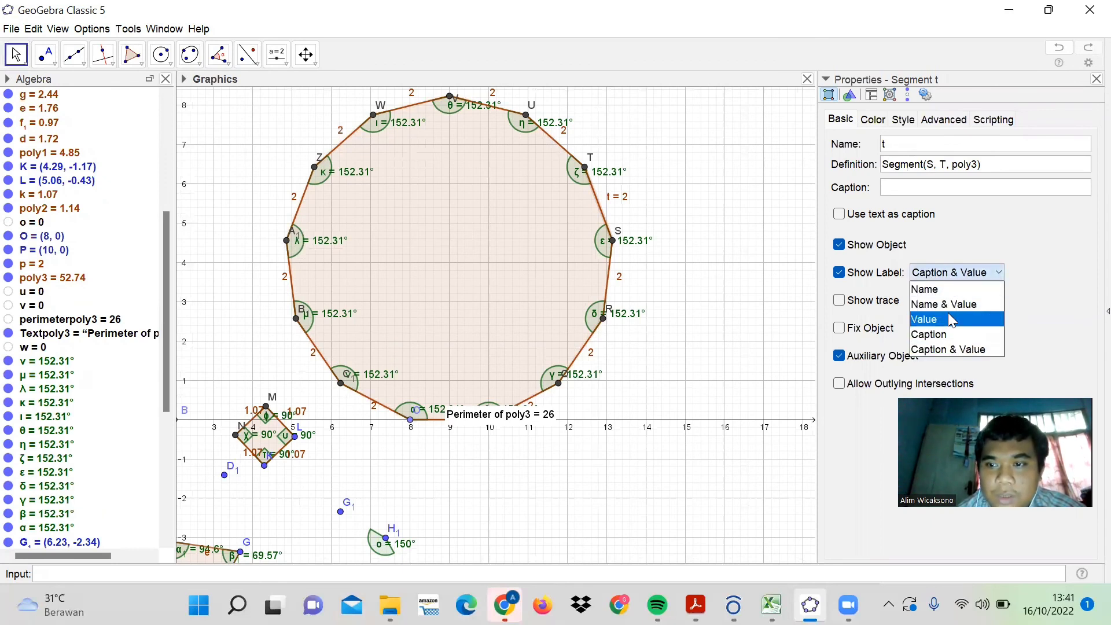
click(933, 320)
Step: Bring the triangle, square, irregular polygon, 150° angle and 13-sided polygon into view together
scroll(746, 261, down, 1)
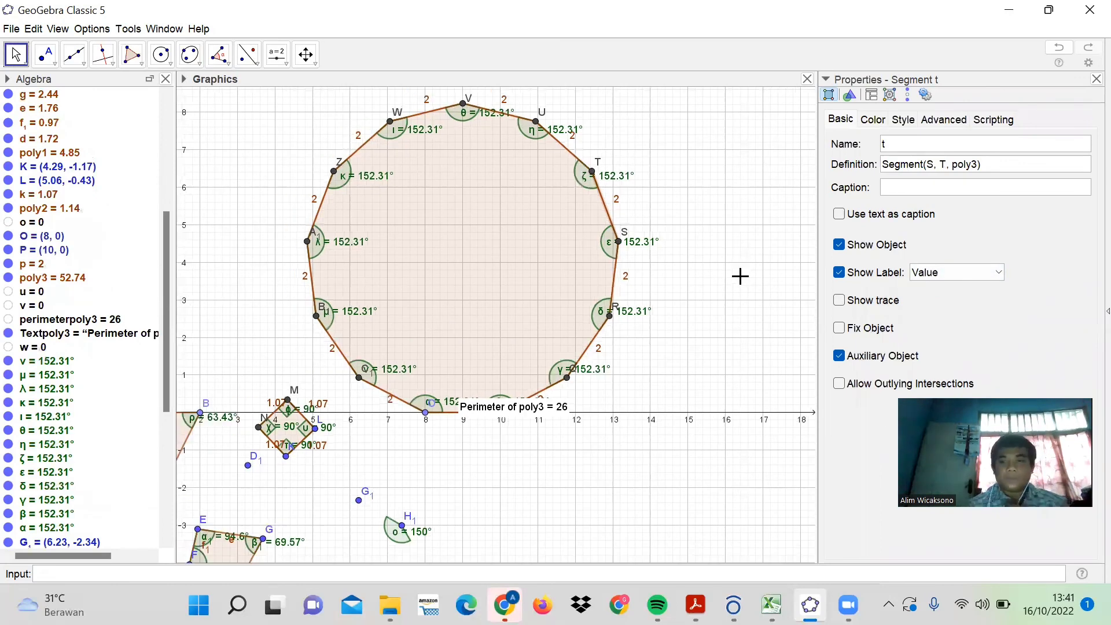
scroll(718, 364, down, 1)
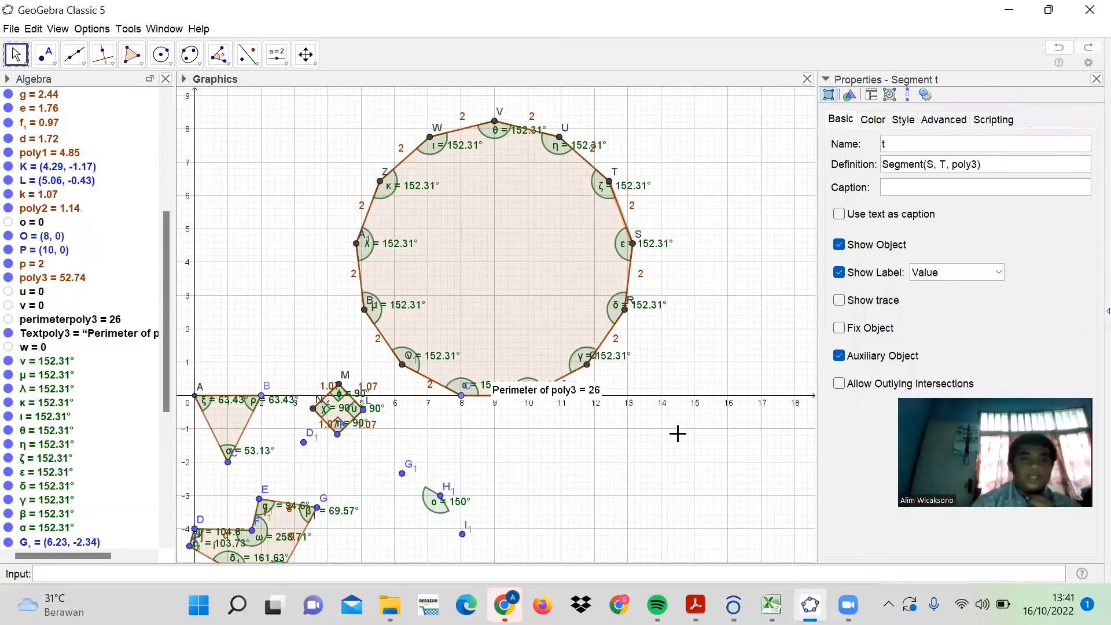
drag(622, 501, 655, 466)
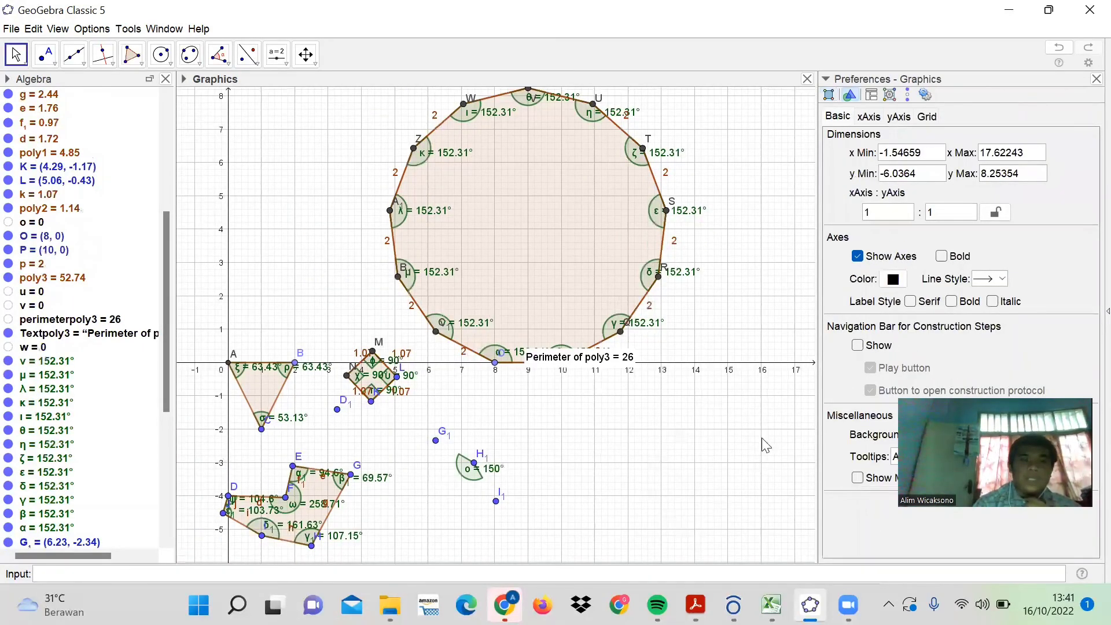
drag(652, 413, 704, 450)
scroll(704, 450, down, 1)
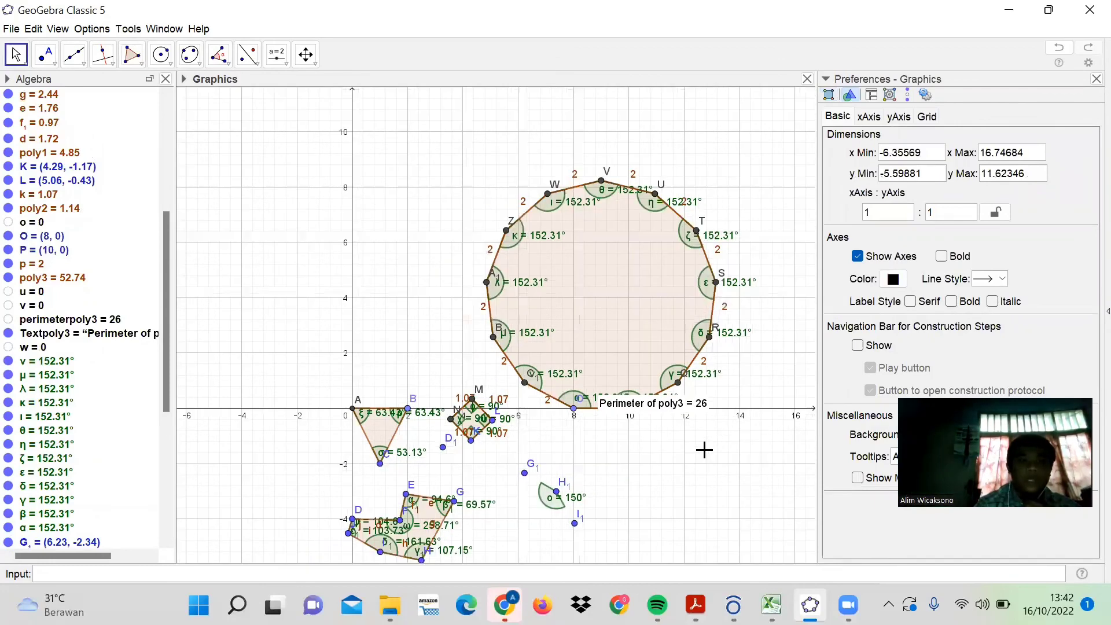
scroll(700, 450, down, 1)
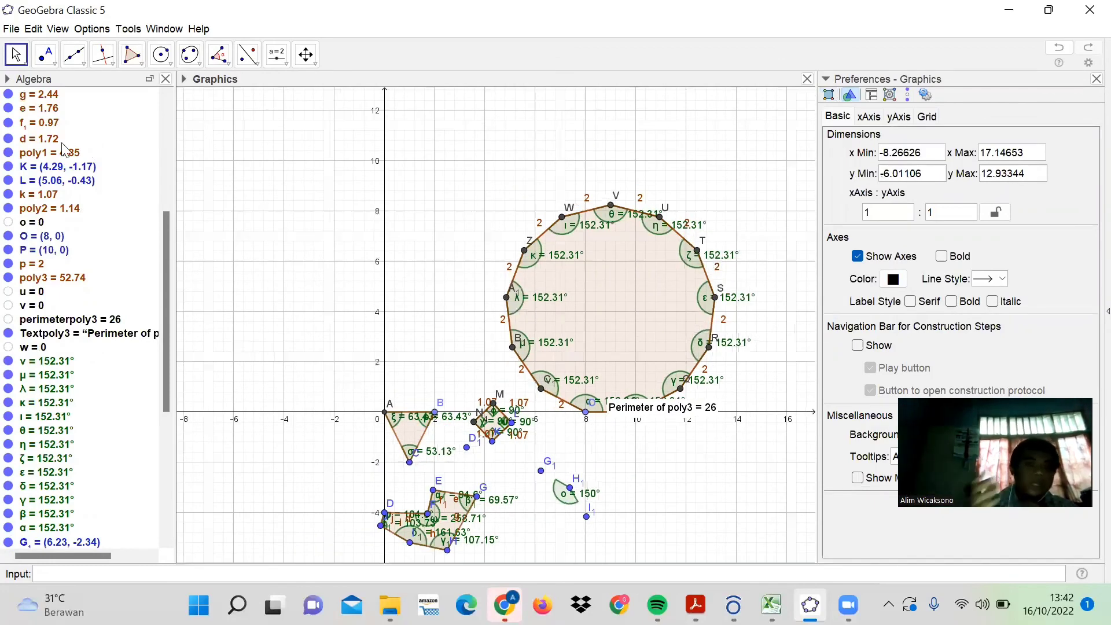